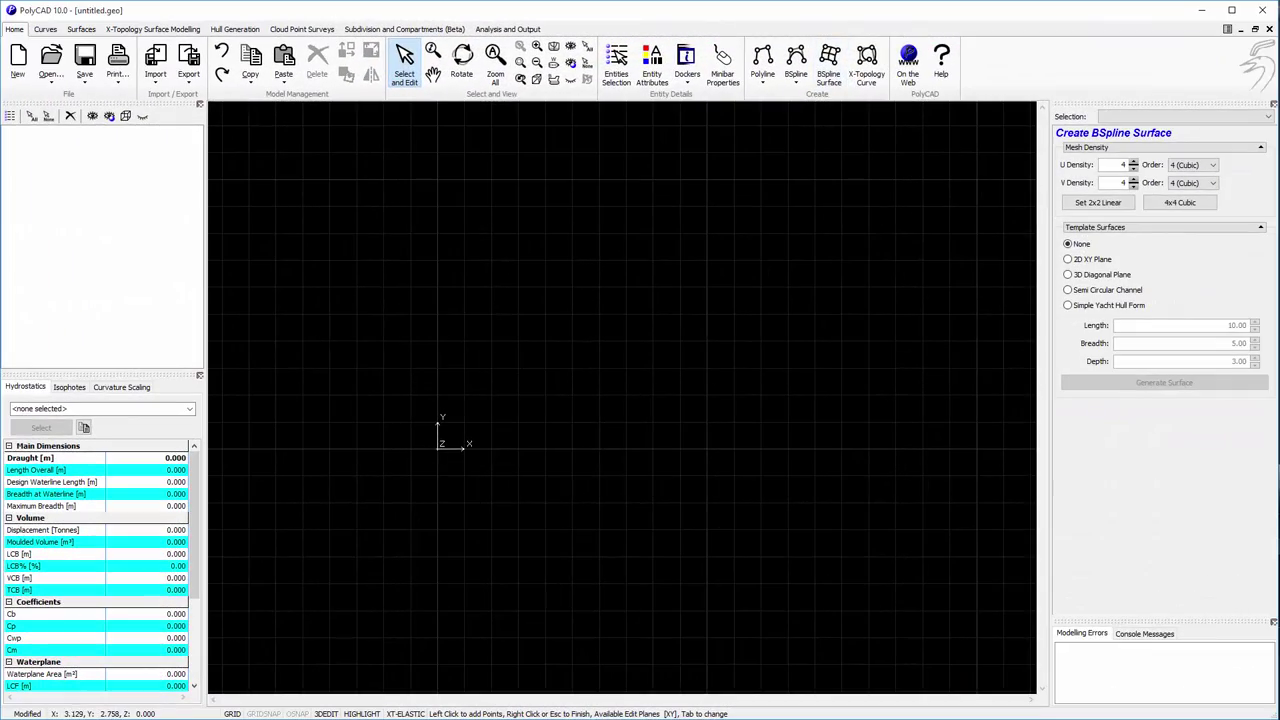
# Draw a flat 4x4 cubic B-spline surface about 13 by 9.5 m on the XY plane and select it
pyautogui.moveTo(455, 432); pyautogui.dragTo(806, 176)
pyautogui.rightClick(767, 285)
pyautogui.click(771, 249)
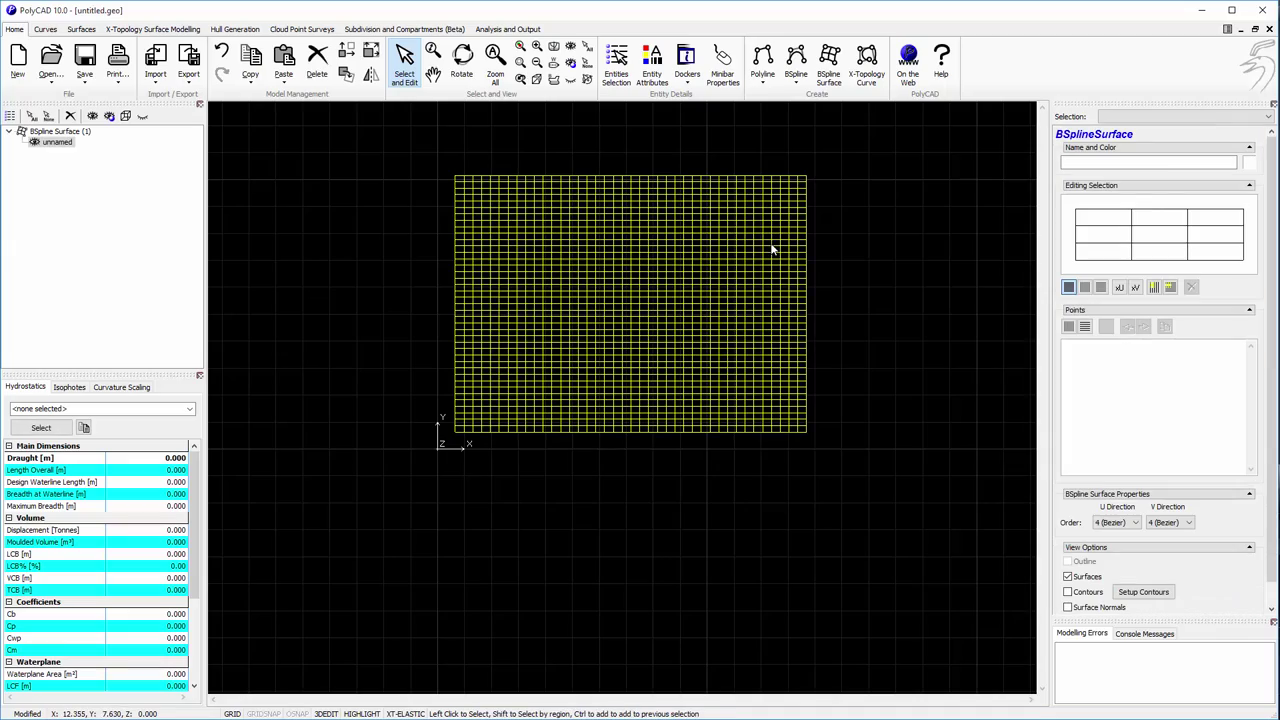
# Raise the surface's four interior control points to about Z 3.98 to form a dome
pyautogui.click(461, 60)
pyautogui.moveTo(794, 371); pyautogui.dragTo(577, 184)
pyautogui.rightClick(686, 324)
pyautogui.scroll(1, 689, 326)
pyautogui.moveTo(689, 326); pyautogui.dragTo(657, 316, button='middle')
pyautogui.moveTo(658, 316); pyautogui.dragTo(553, 296)
pyautogui.click(404, 62)
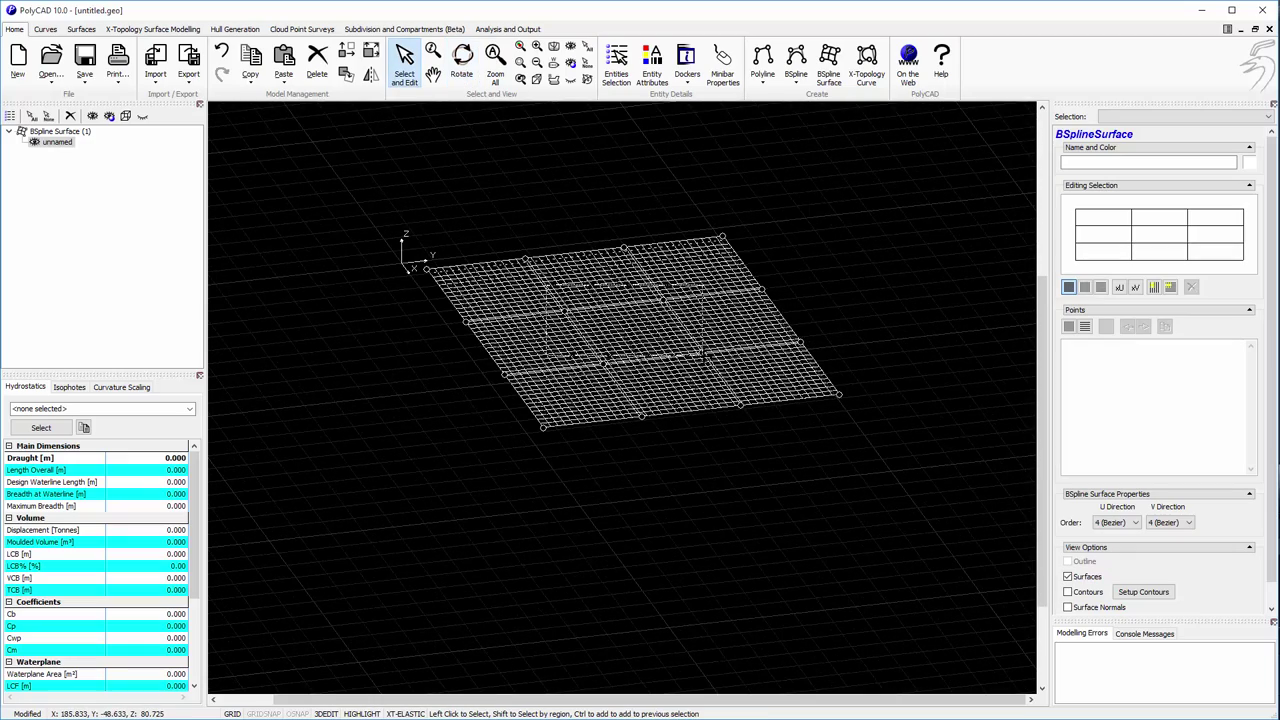
pyautogui.moveTo(707, 357); pyautogui.dragTo(703, 240)
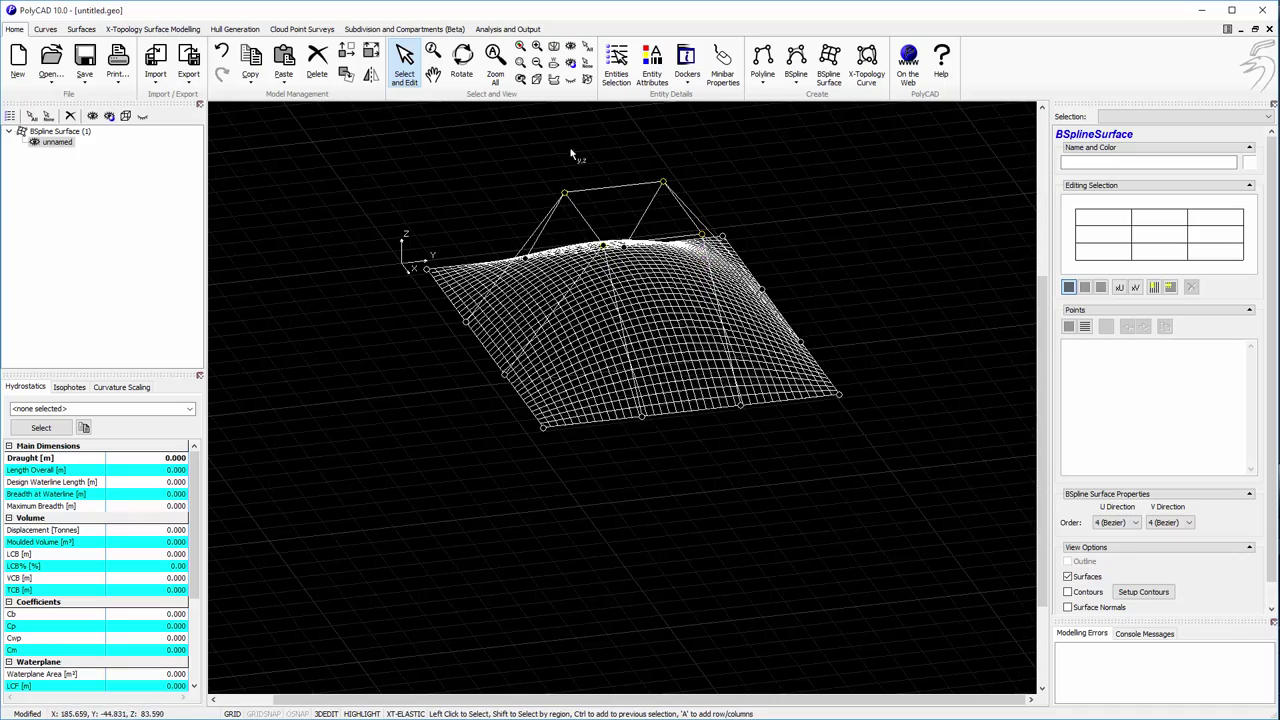
# Inspect the dome's control points one U column and V row at a time, and return to whole-mesh editing
pyautogui.click(461, 62)
pyautogui.moveTo(572, 208); pyautogui.dragTo(856, 392)
pyautogui.click(1084, 288)
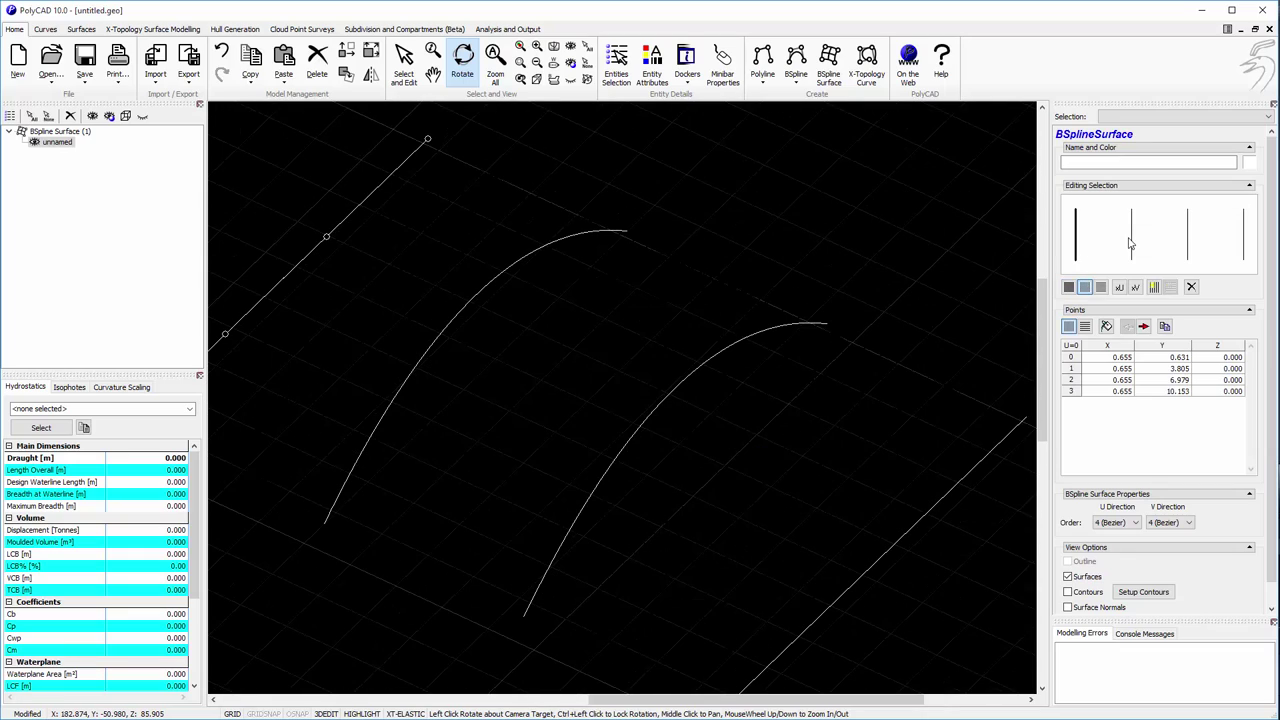
pyautogui.click(1131, 240)
pyautogui.moveTo(771, 337); pyautogui.dragTo(1042, 256)
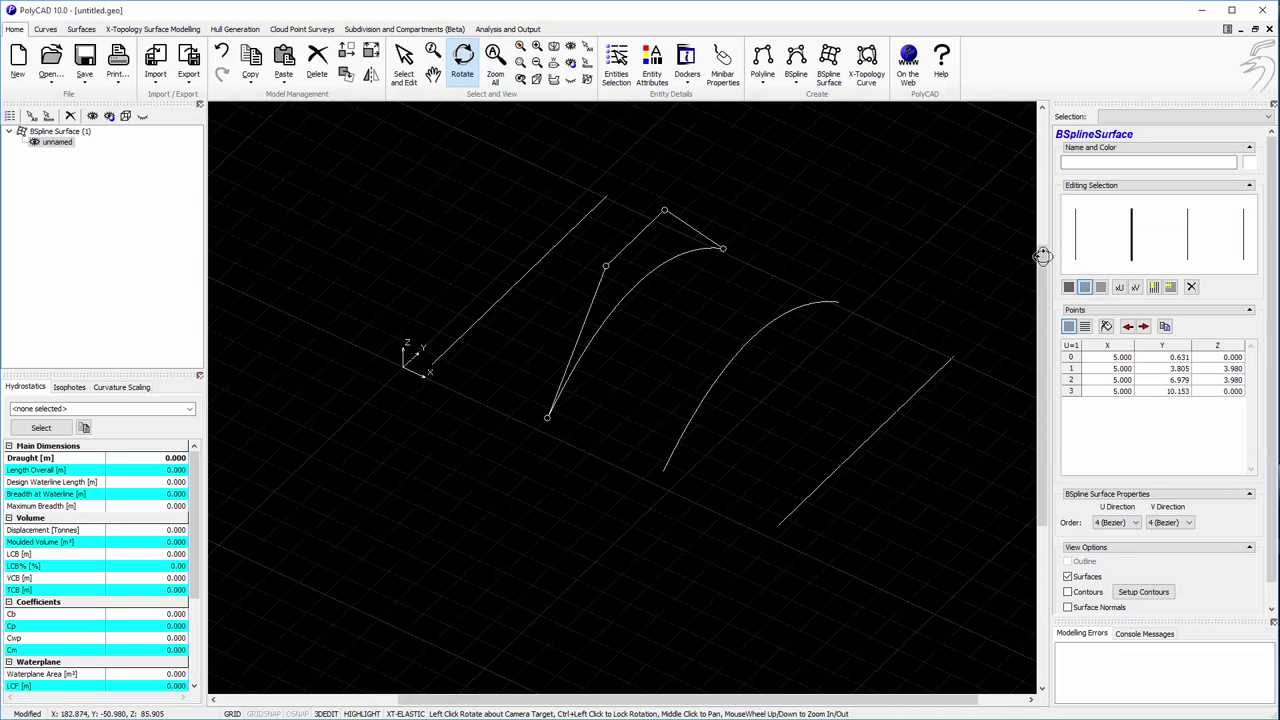
pyautogui.click(1186, 240)
pyautogui.click(1242, 240)
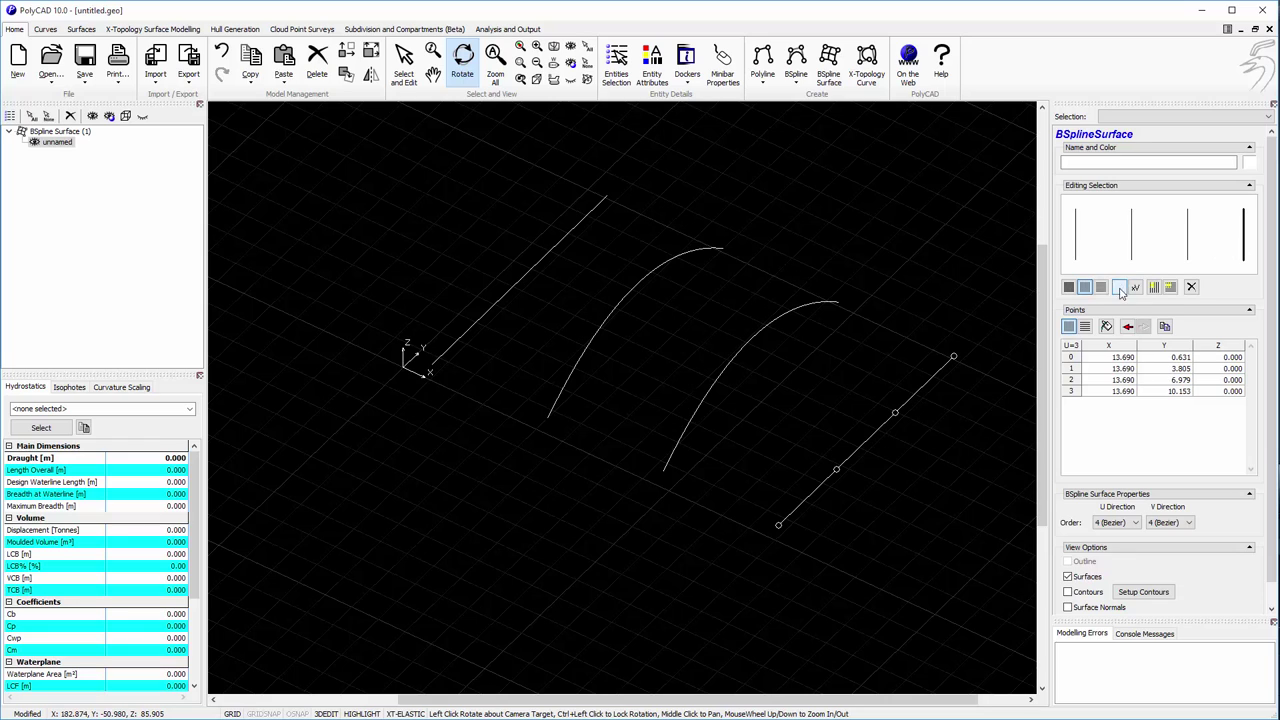
pyautogui.click(1101, 287)
pyautogui.click(1120, 251)
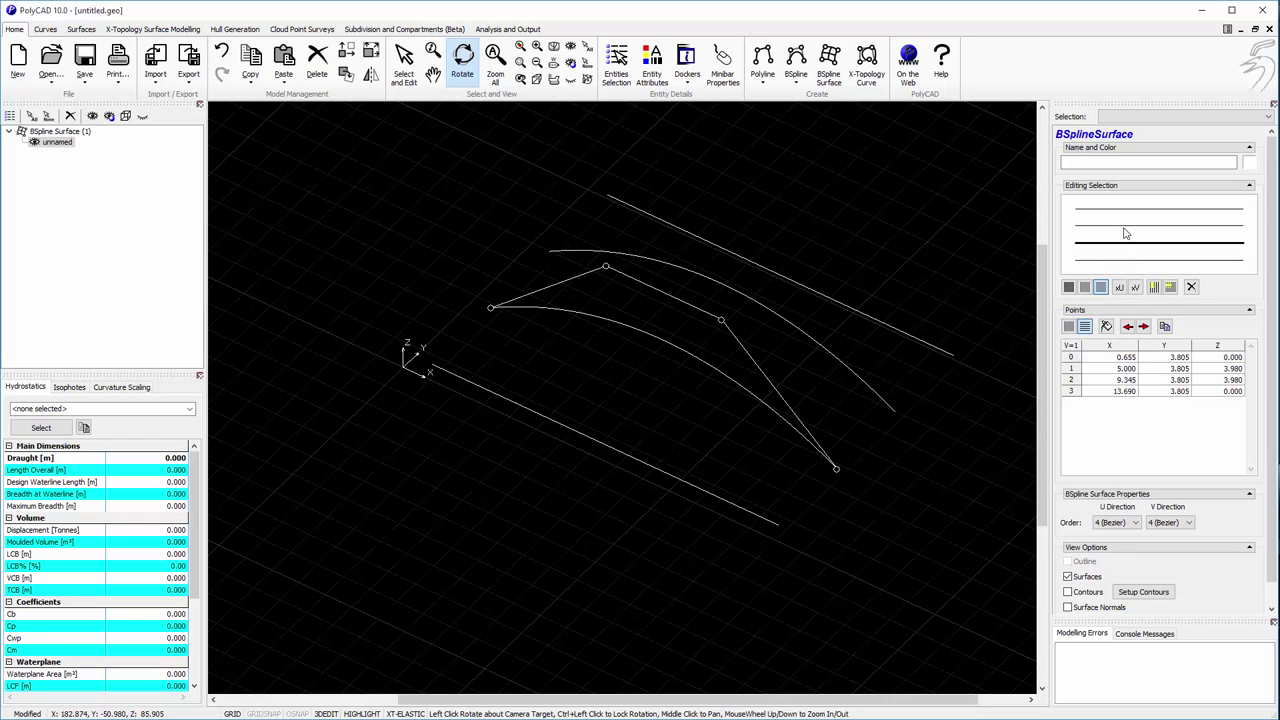
pyautogui.click(1068, 288)
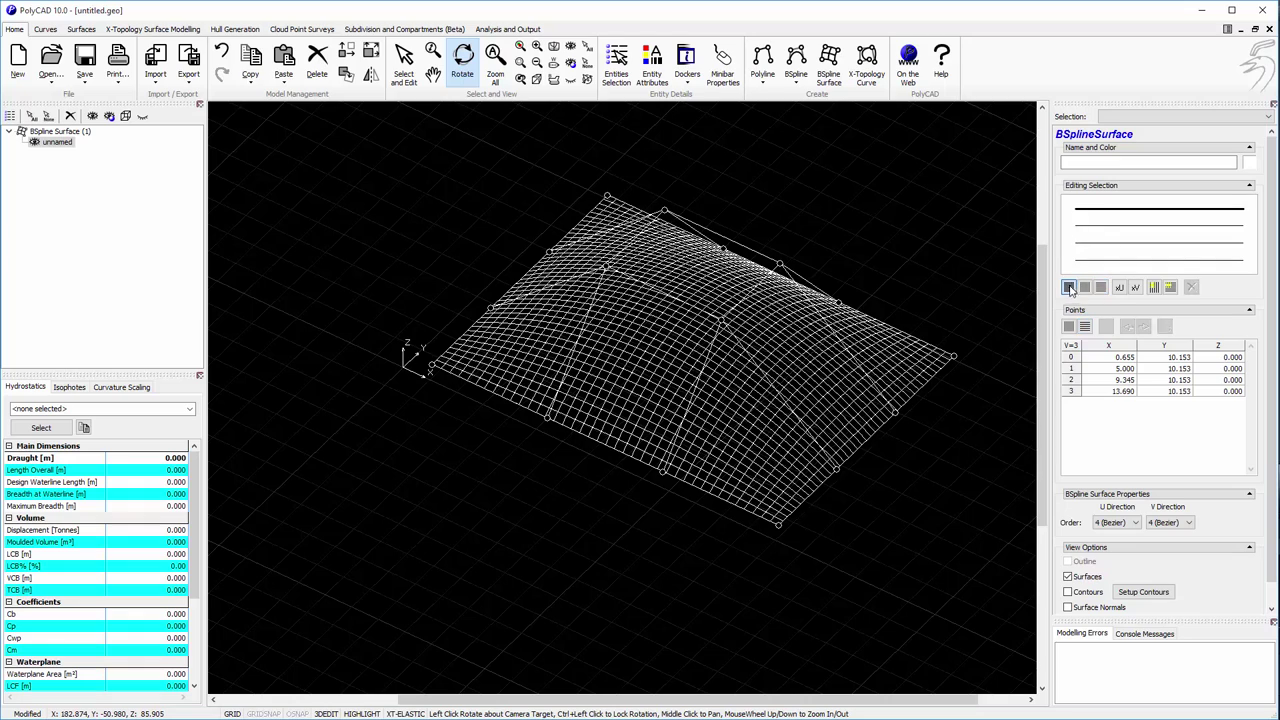
# Add one control point column in U and one control point row in V to the dome surface
pyautogui.click(1120, 288)
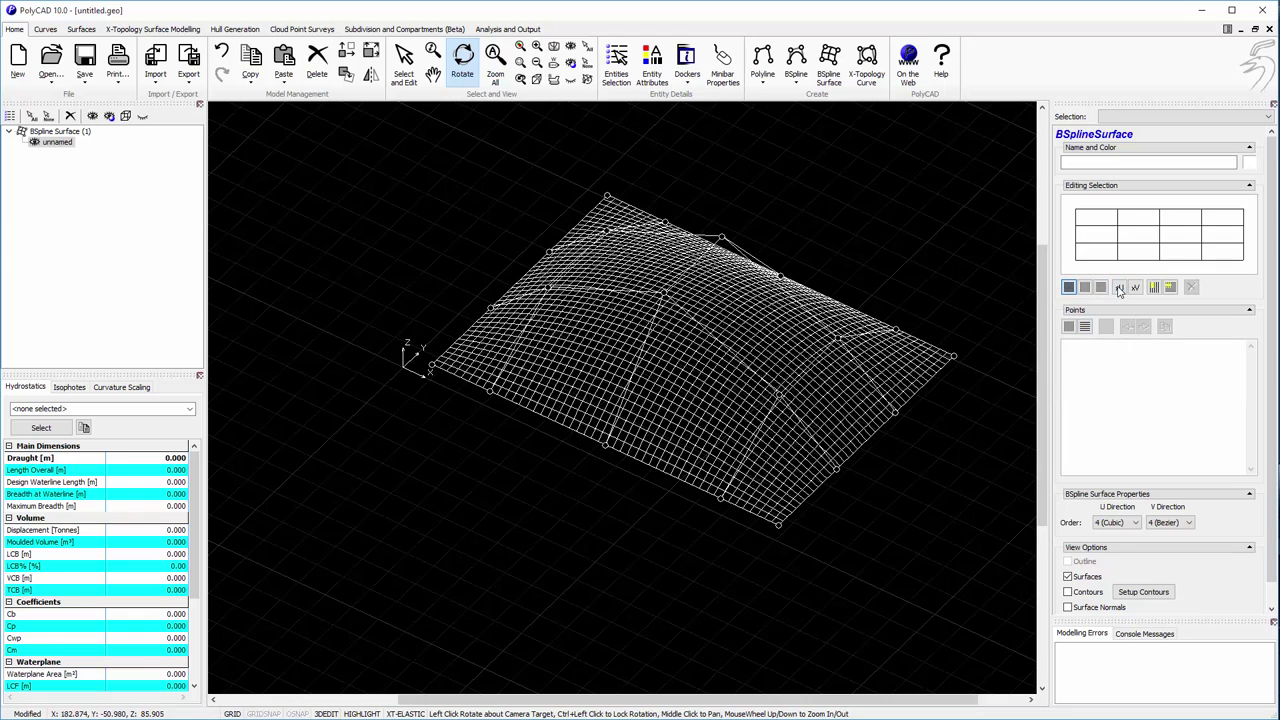
pyautogui.click(1135, 288)
# On the surface's high-Y edge, pull the middle control point outward to about Y 13.56 and its two neighbours inward
pyautogui.moveTo(760, 368); pyautogui.dragTo(696, 449)
pyautogui.moveTo(696, 449); pyautogui.dragTo(614, 461, button='middle')
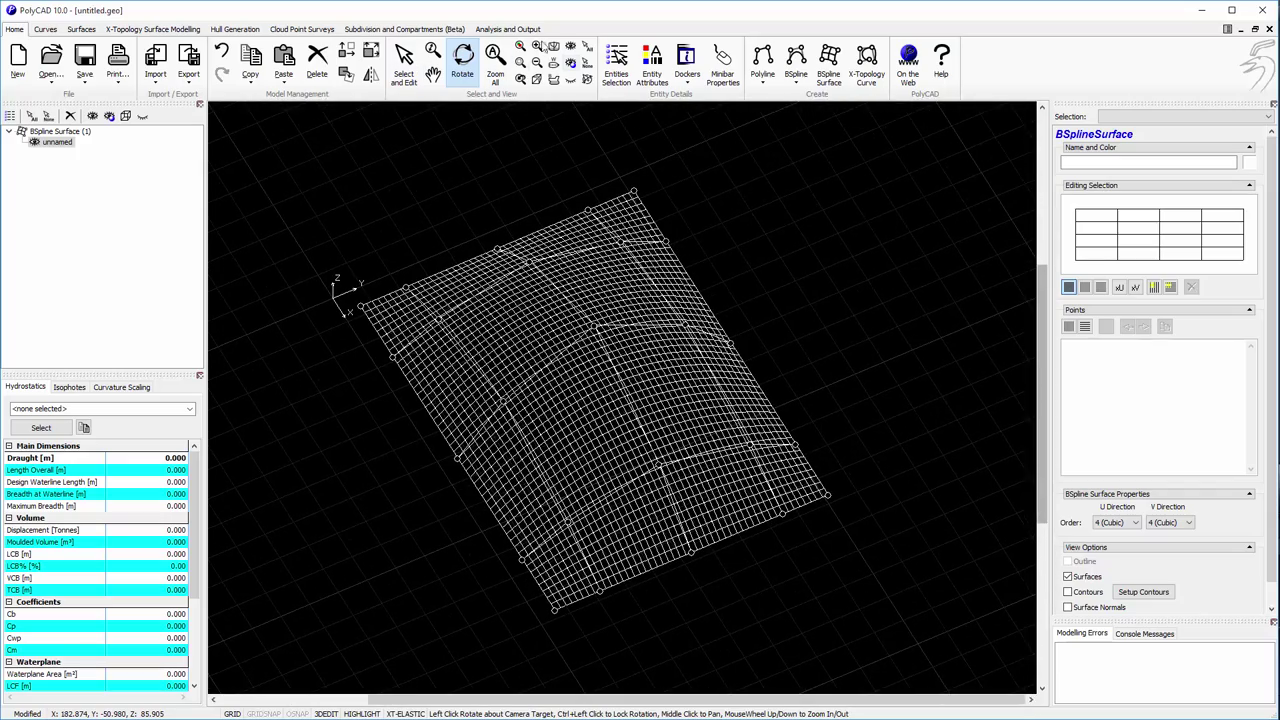
pyautogui.click(404, 60)
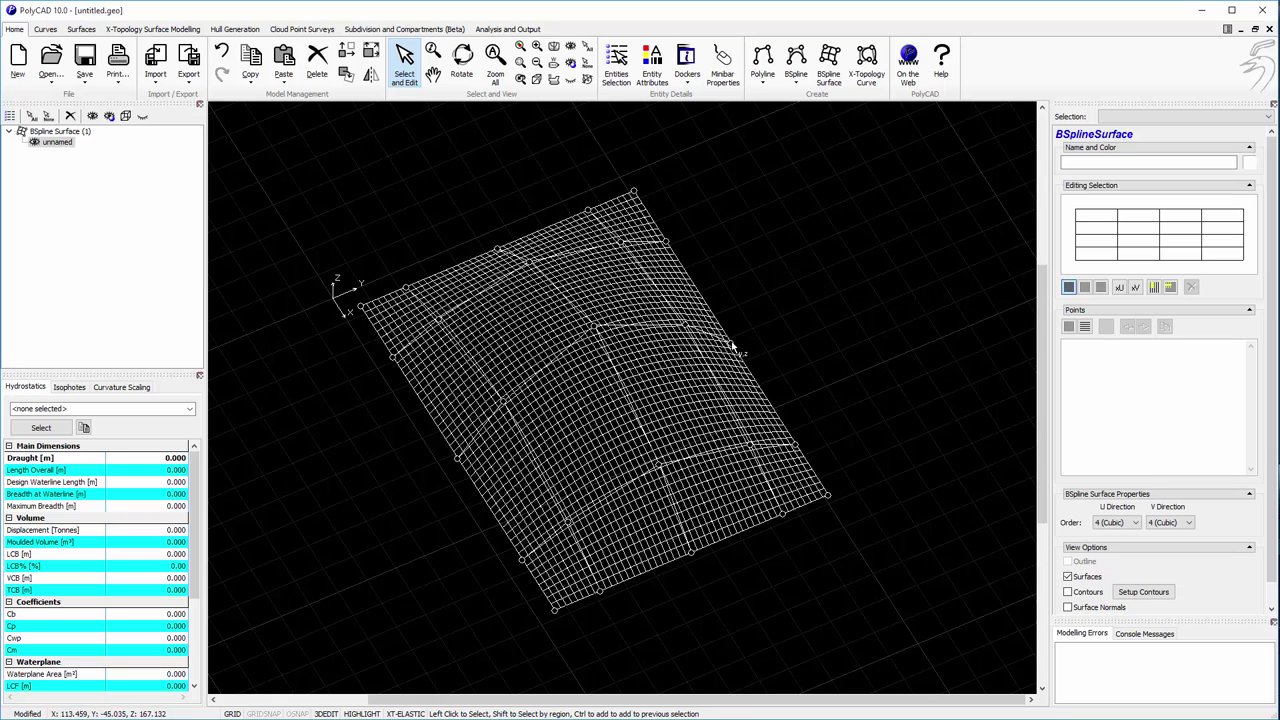
pyautogui.moveTo(733, 346); pyautogui.dragTo(820, 296)
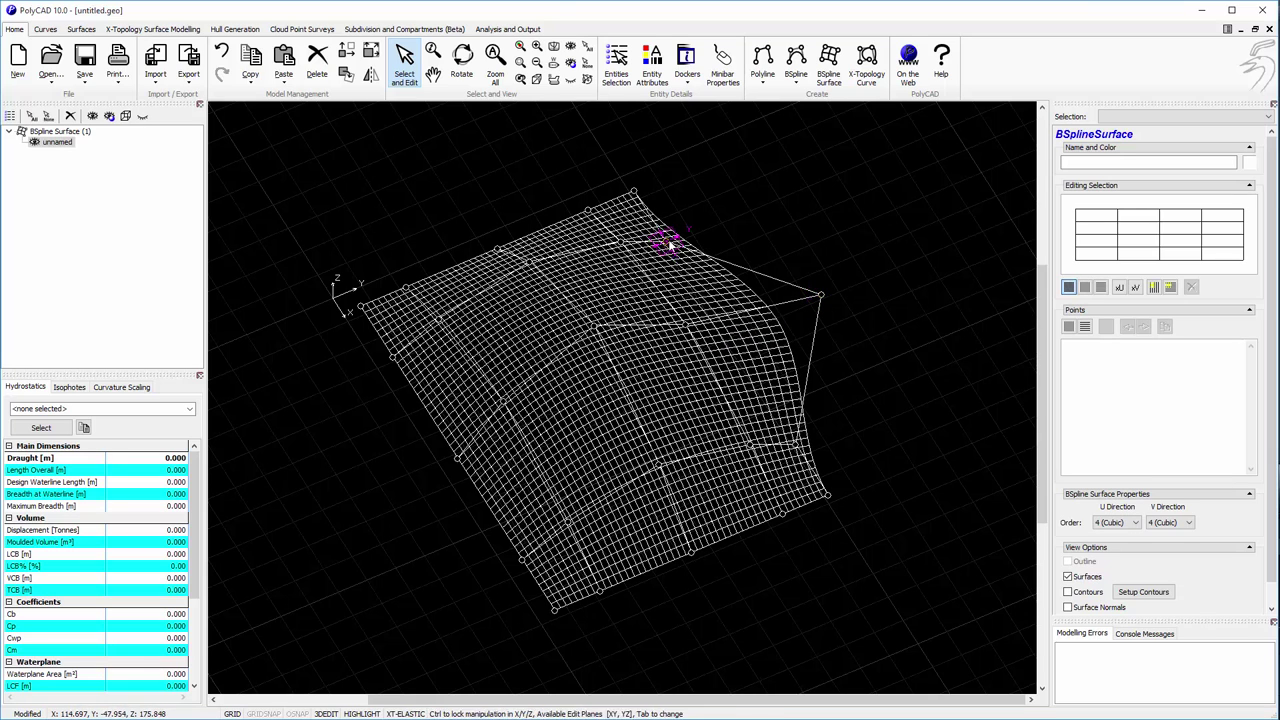
pyautogui.moveTo(700, 237); pyautogui.dragTo(632, 300)
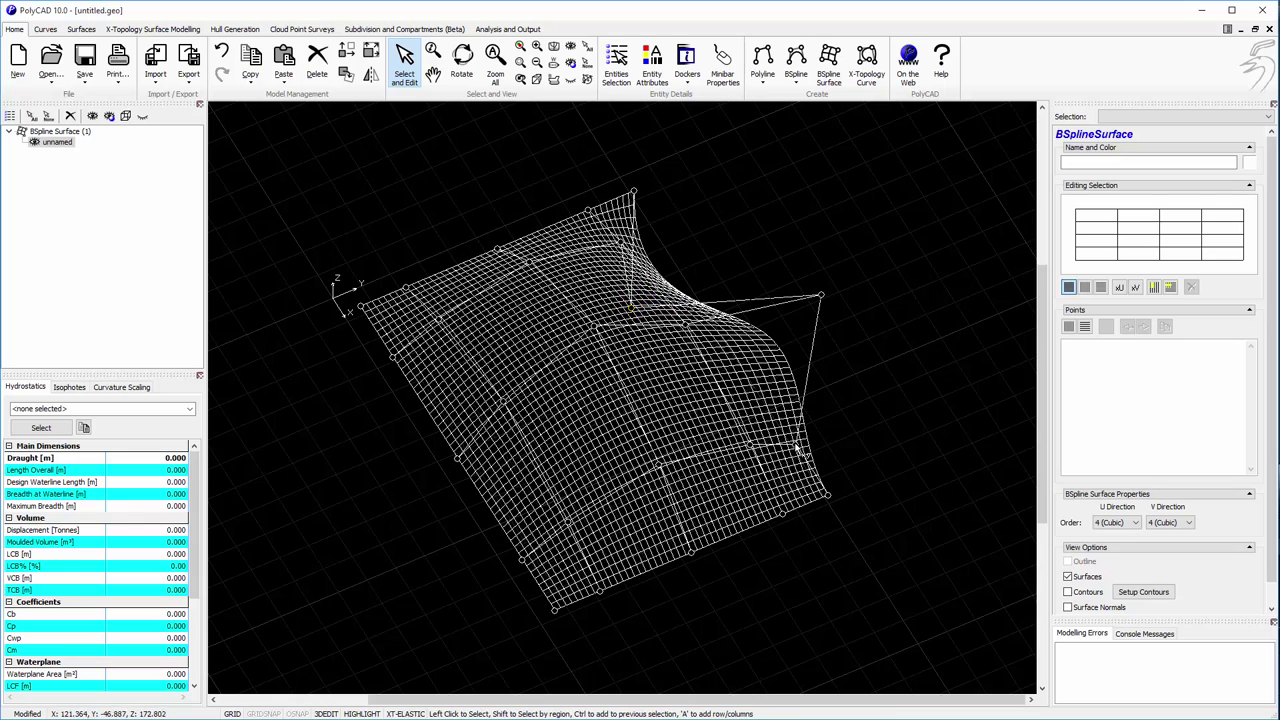
pyautogui.moveTo(799, 450); pyautogui.dragTo(721, 439)
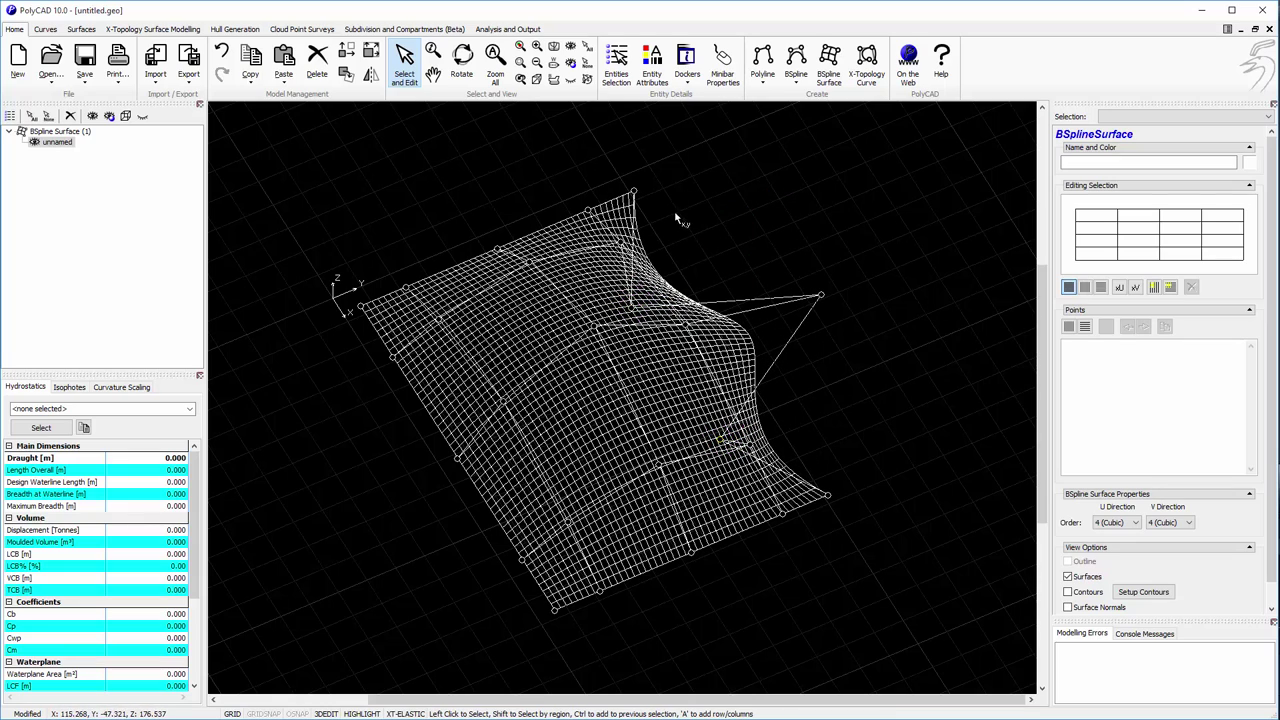
# Show the surface as contours instead of a mesh and apply the contour setup
pyautogui.click(1067, 577)
pyautogui.click(1082, 594)
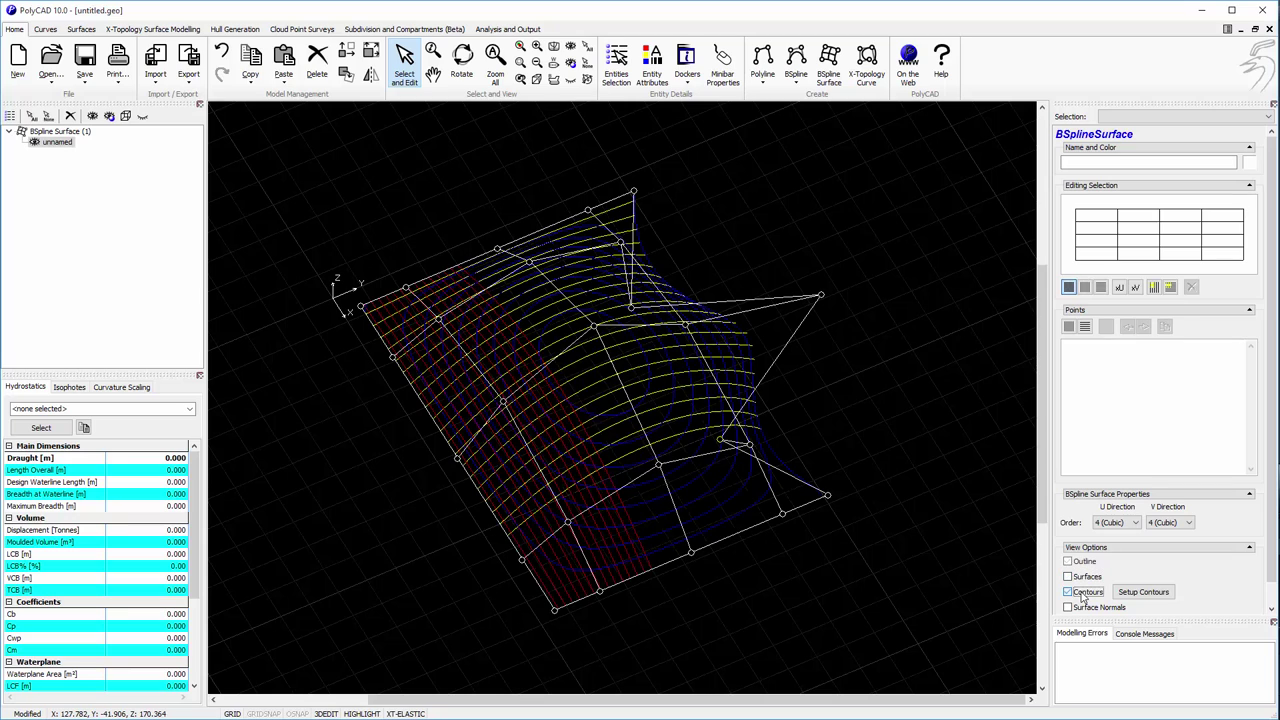
pyautogui.click(1143, 592)
pyautogui.click(750, 299)
pyautogui.click(462, 62)
pyautogui.moveTo(648, 295); pyautogui.dragTo(540, 254)
pyautogui.moveTo(477, 321); pyautogui.dragTo(986, 277)
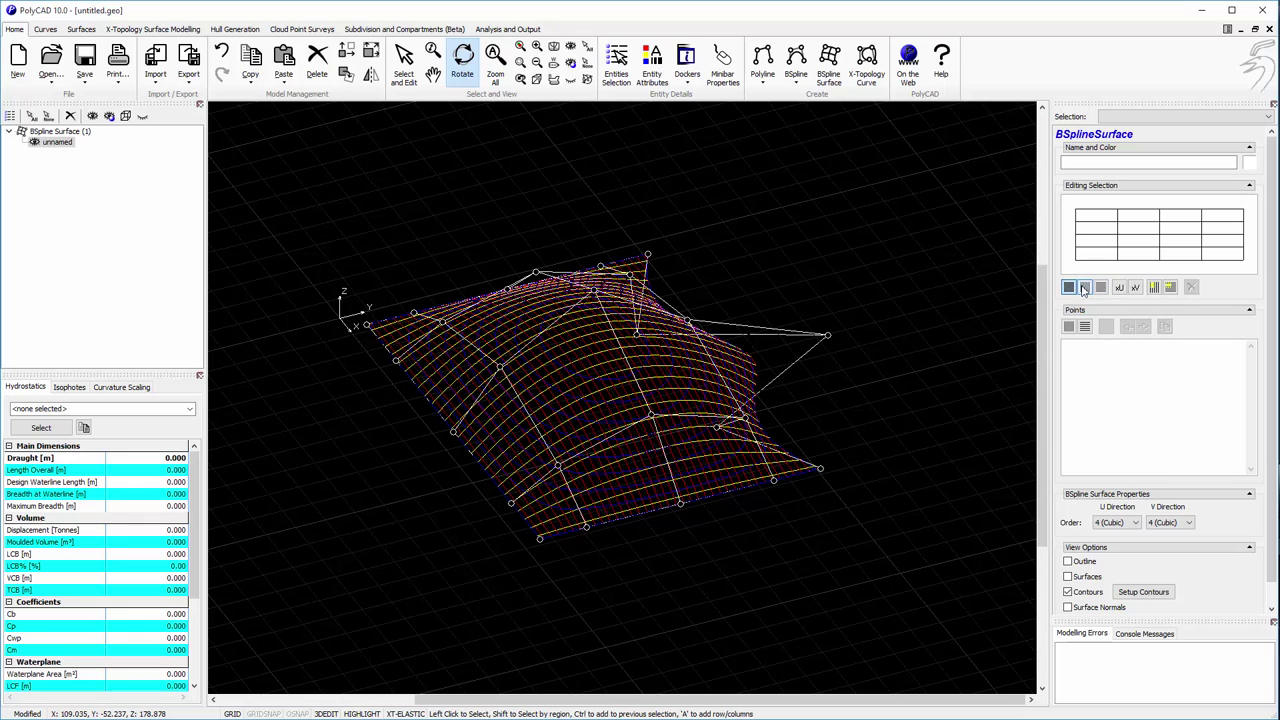
# Delete the middle U column and the middle V row of control points, and return to whole-mesh editing
pyautogui.click(1084, 287)
pyautogui.click(1160, 248)
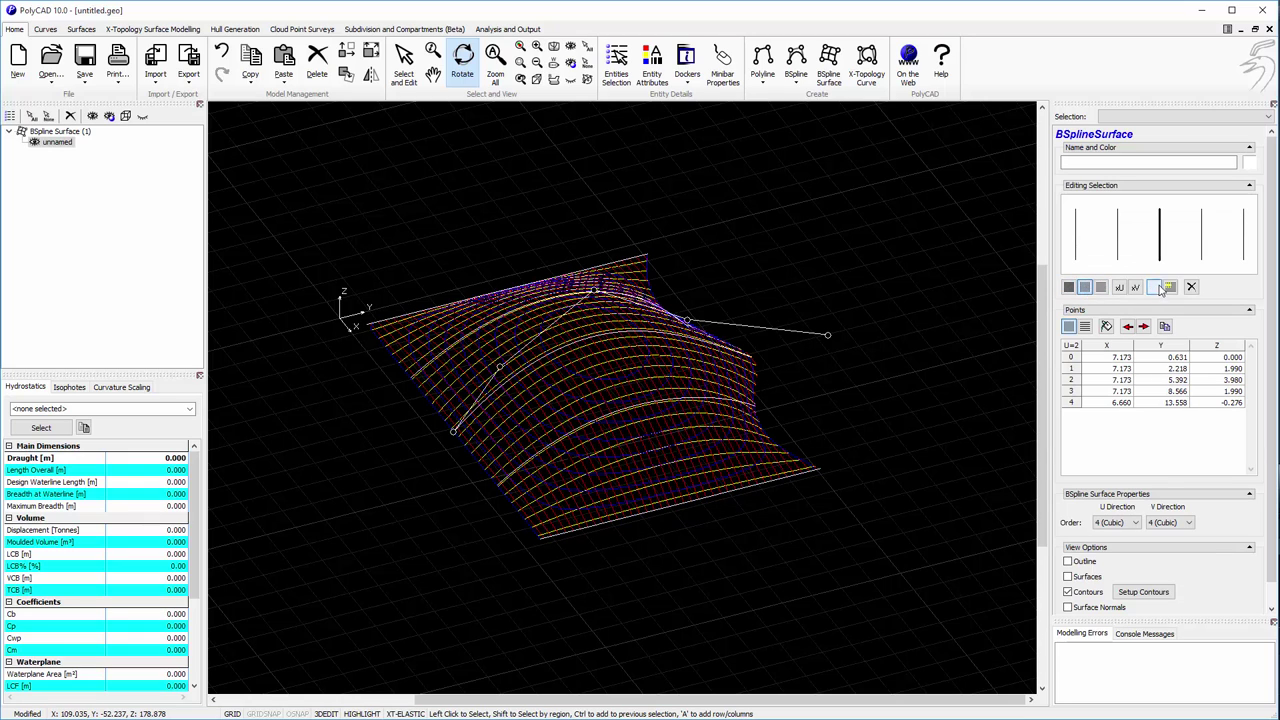
pyautogui.click(1191, 287)
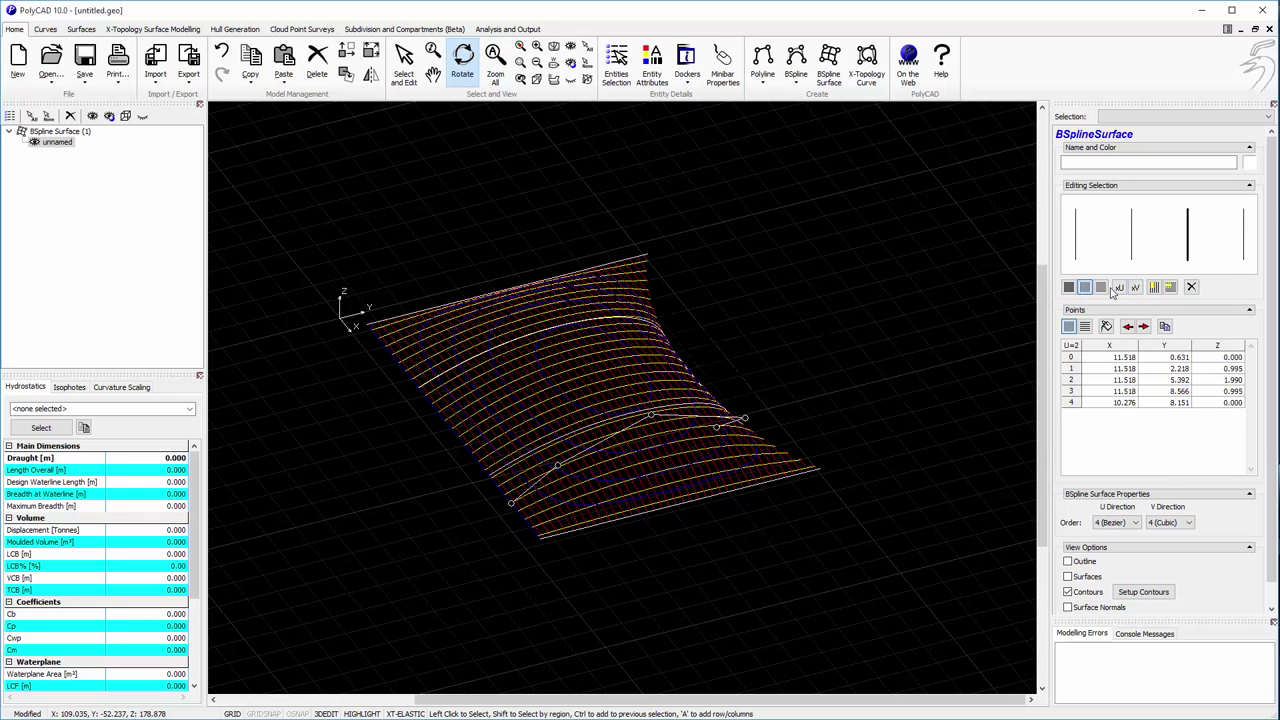
pyautogui.click(1101, 287)
pyautogui.click(1159, 235)
pyautogui.click(1189, 284)
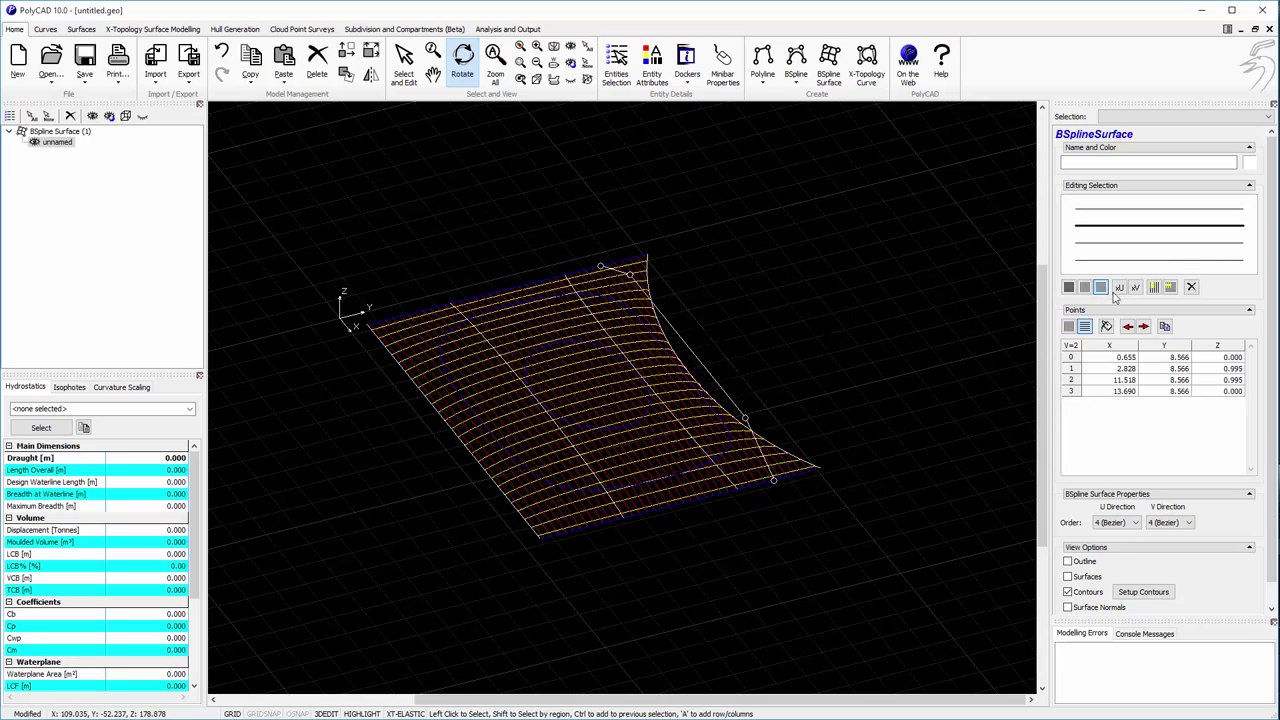
pyautogui.moveTo(644, 376); pyautogui.dragTo(684, 365)
pyautogui.click(1069, 287)
pyautogui.moveTo(820, 329); pyautogui.dragTo(740, 349)
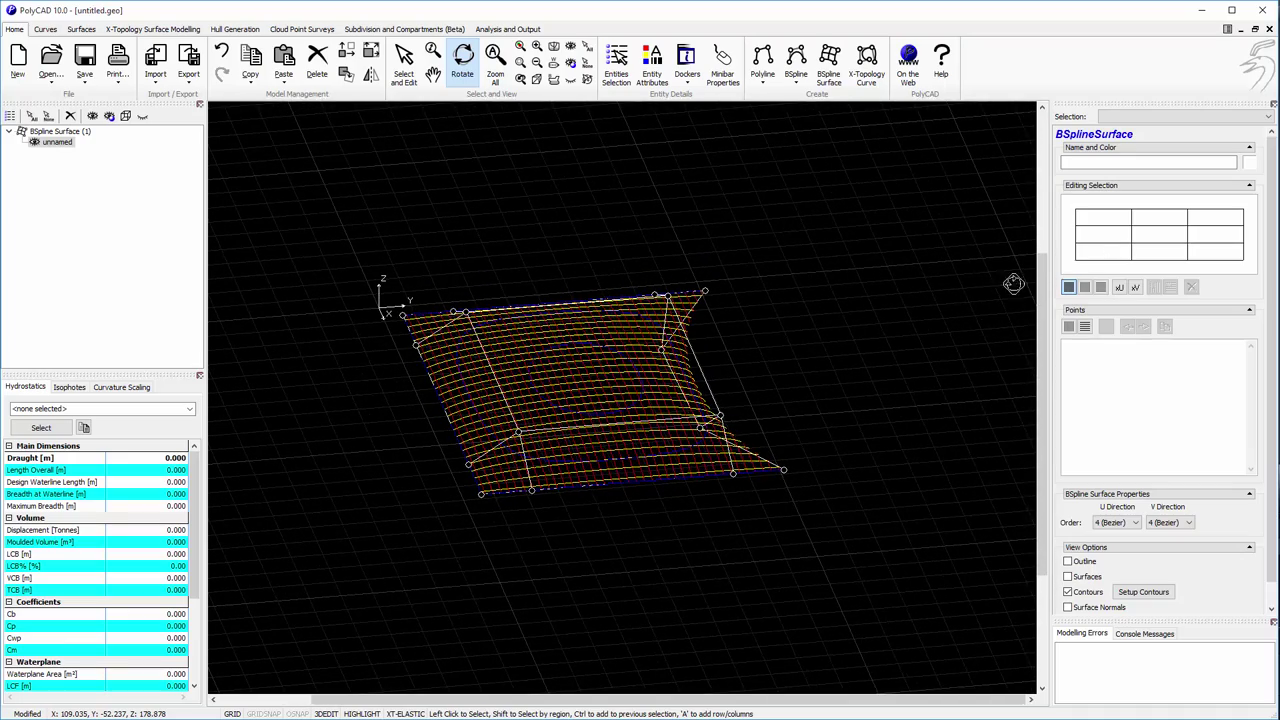
# Insert a new V row of control points with the V=0 edge row selected
pyautogui.click(1088, 287)
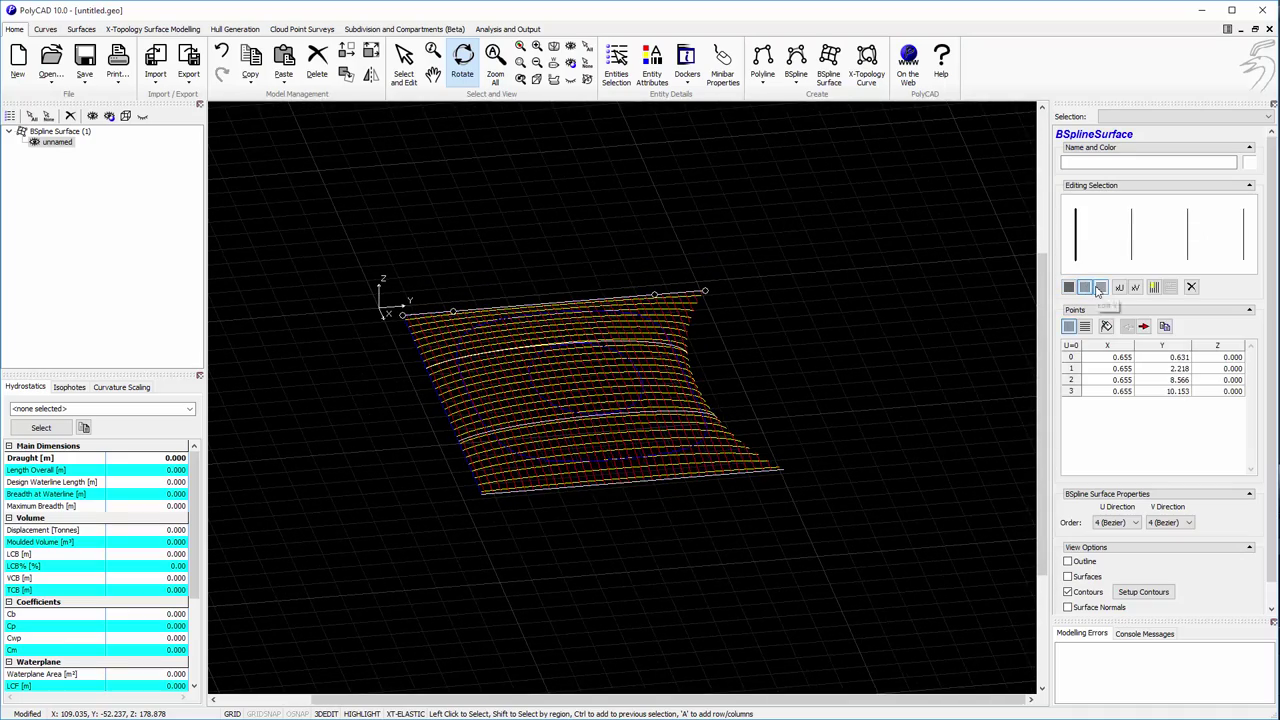
pyautogui.click(1100, 288)
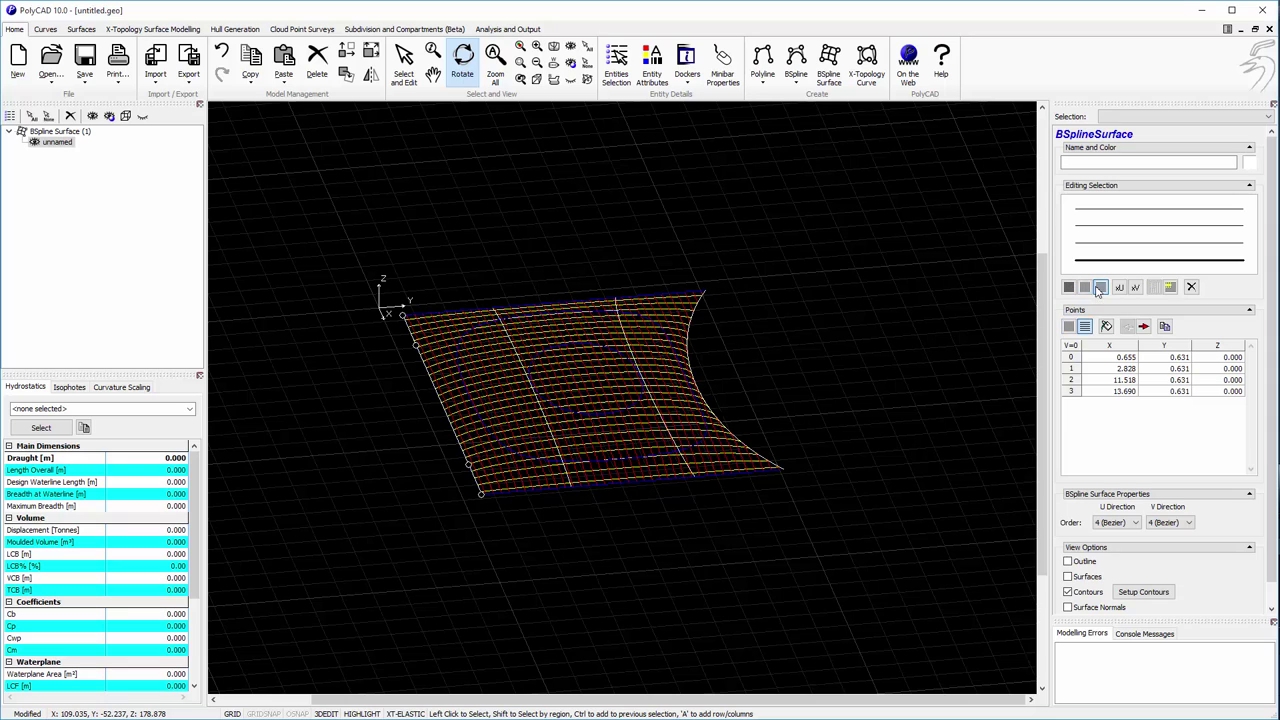
pyautogui.click(1171, 288)
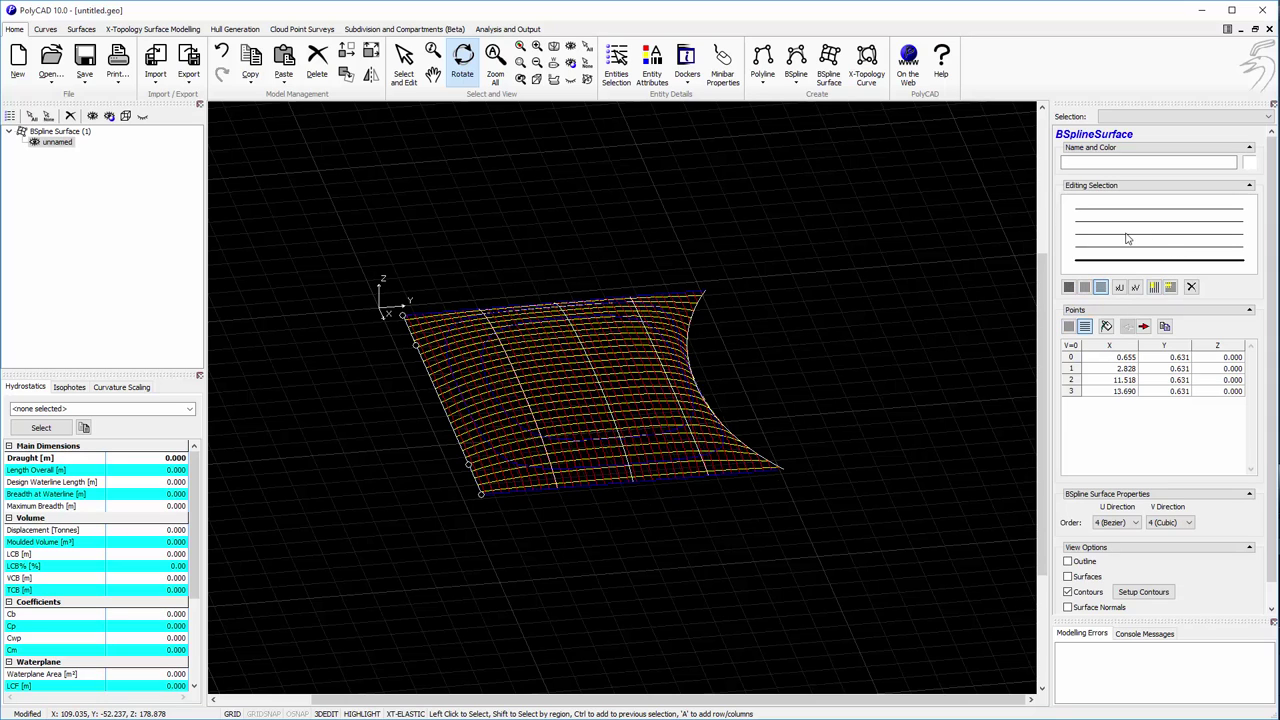
# Raise the middle V row of control points, bringing its end points to about Z 3.83 and inner points to Z 4.83
pyautogui.click(1127, 236)
pyautogui.moveTo(640, 349); pyautogui.dragTo(638, 272)
pyautogui.click(403, 64)
pyautogui.rightClick(660, 254)
pyautogui.moveTo(705, 262)
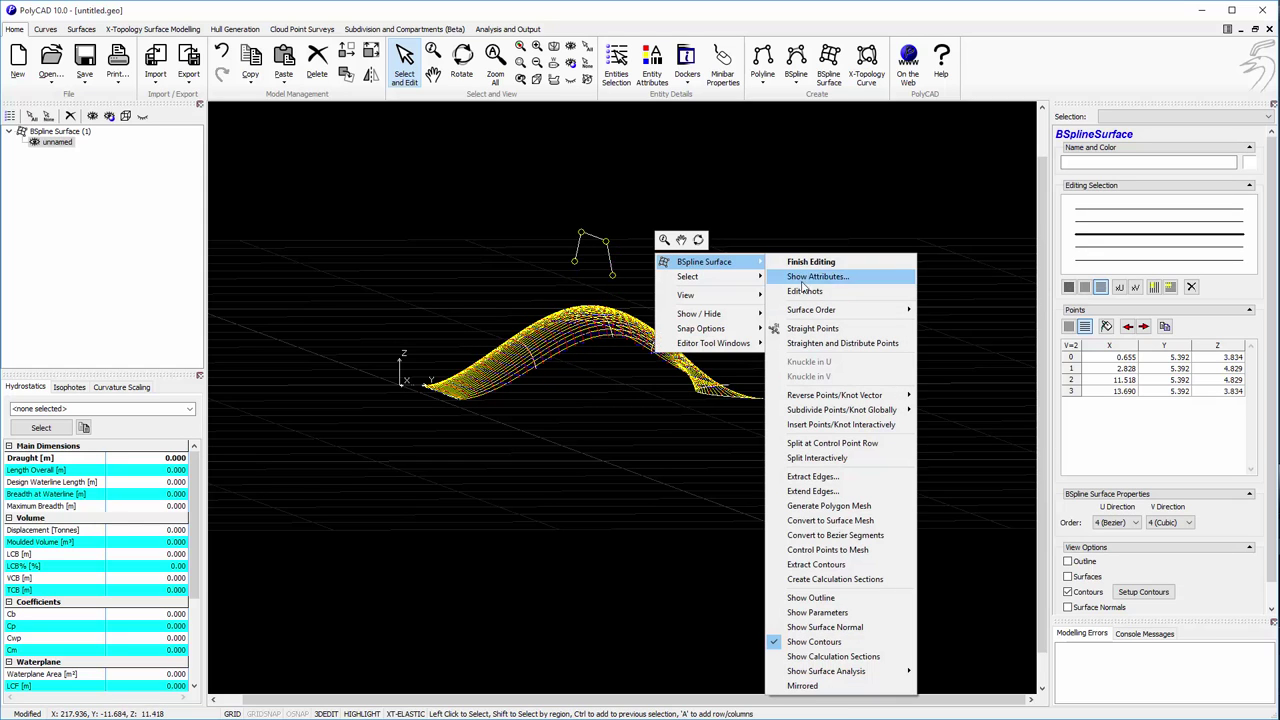
pyautogui.click(838, 292)
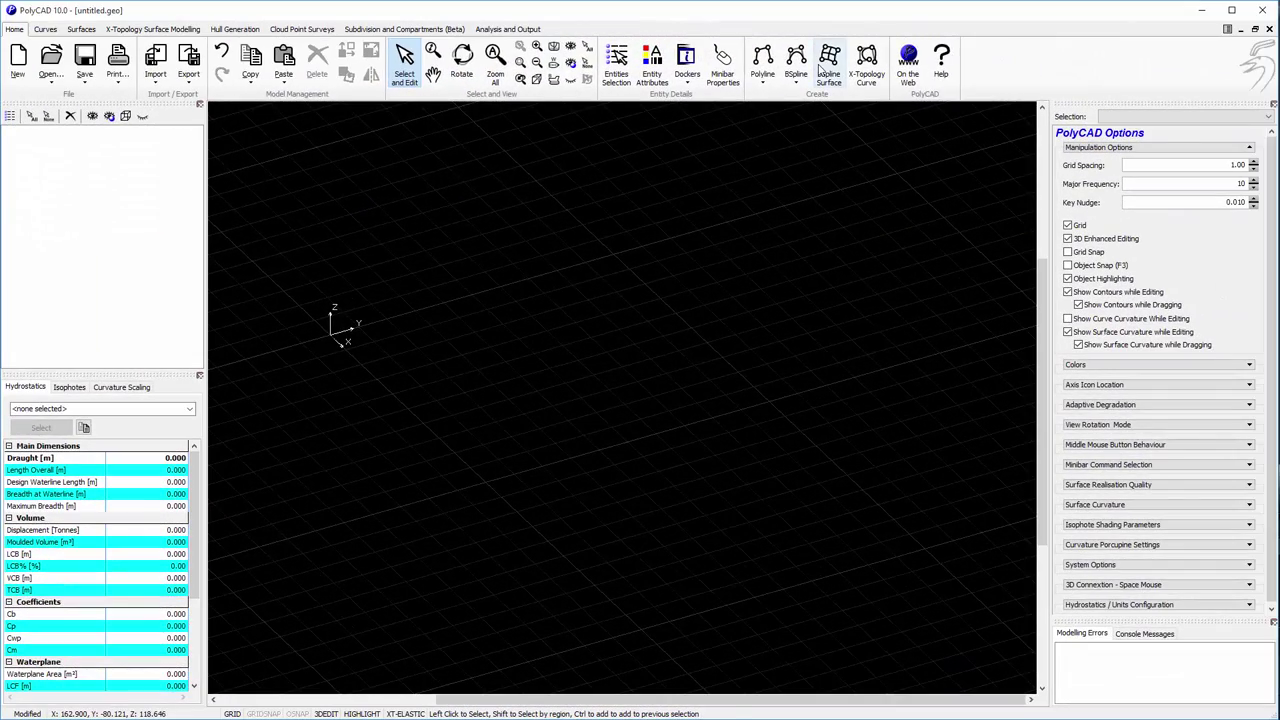
# Generate a simple yacht hull form surface with U and V density 5, length 10, breadth 5 and depth 3
pyautogui.click(828, 66)
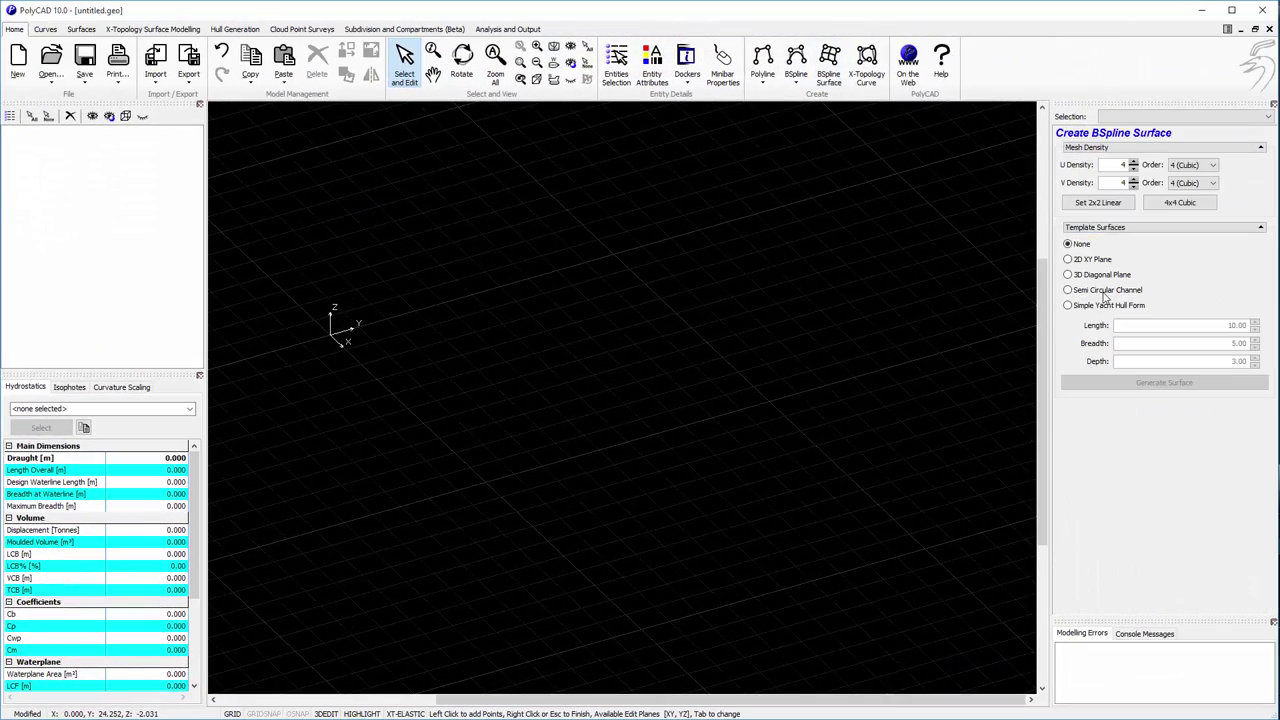
pyautogui.click(1106, 305)
pyautogui.click(1133, 161)
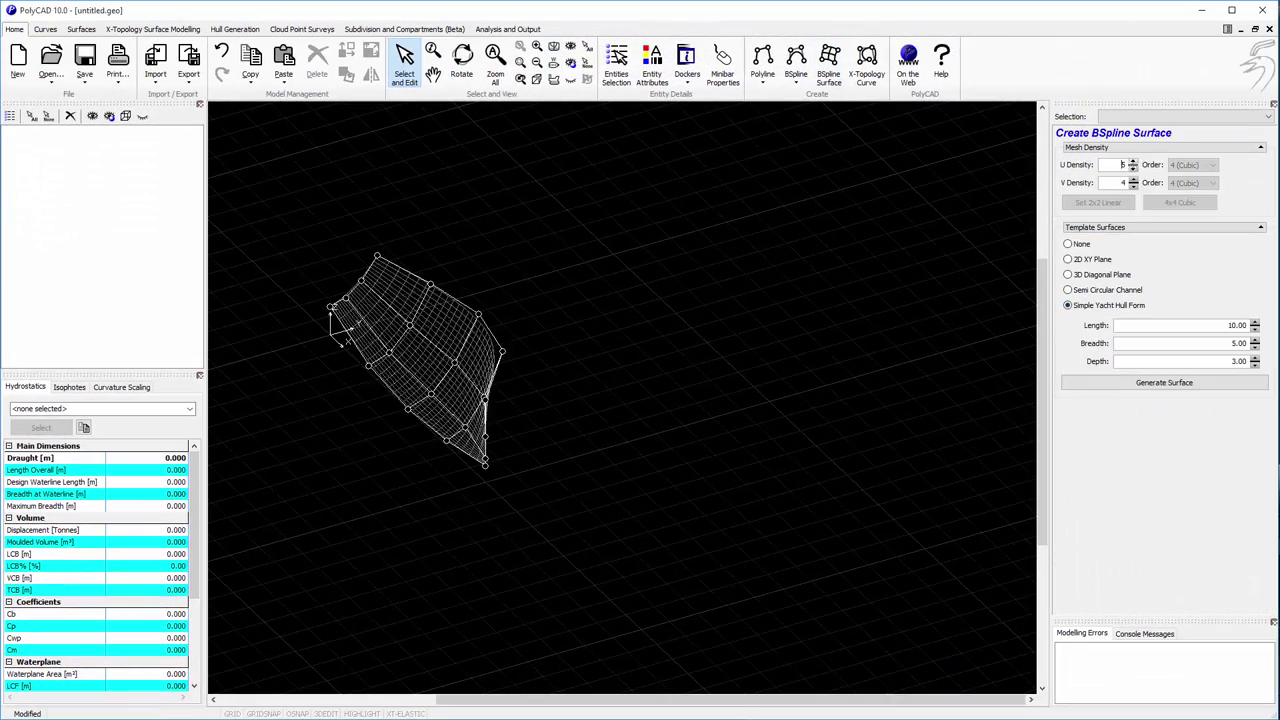
pyautogui.click(1133, 179)
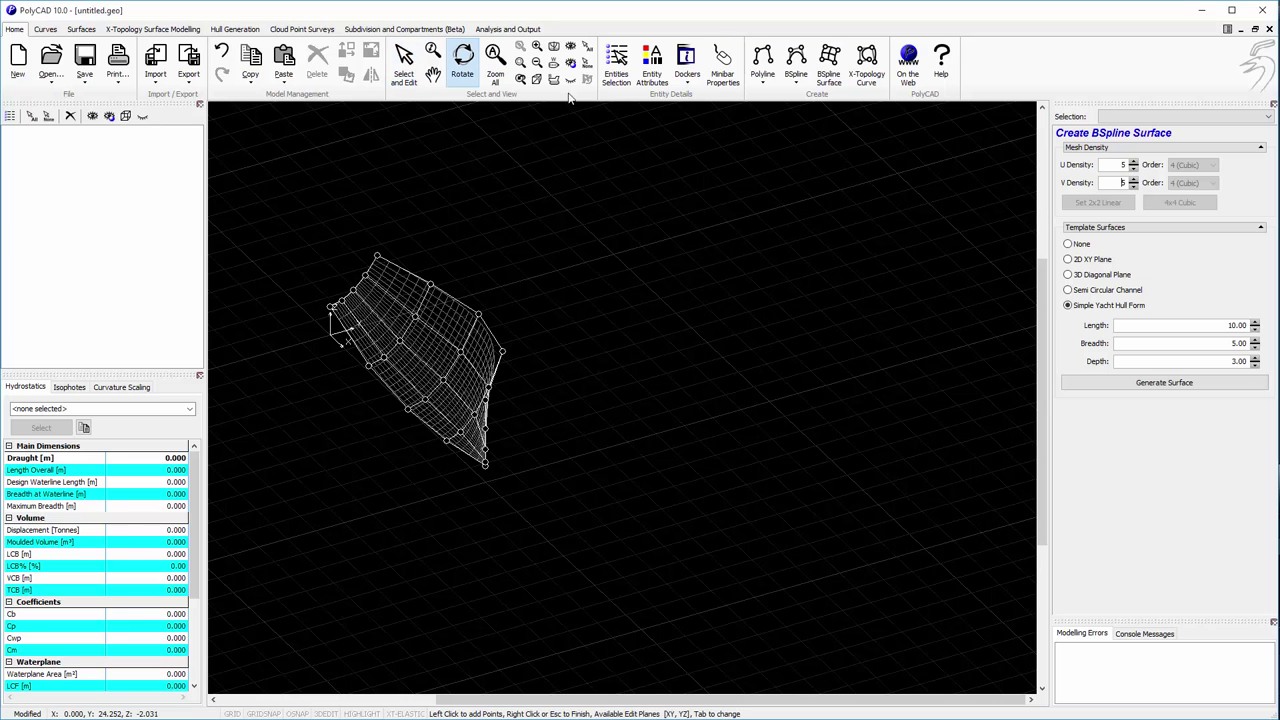
pyautogui.click(554, 48)
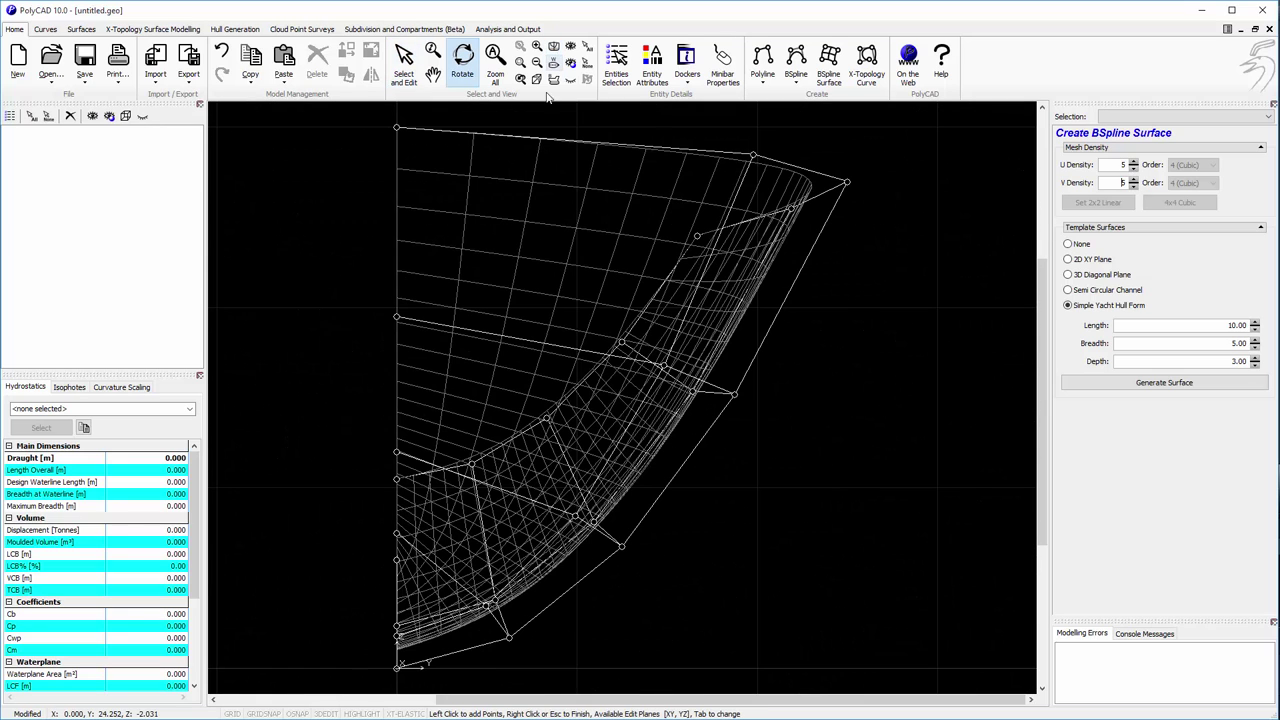
pyautogui.click(1163, 385)
# Scale the hull surface wider in the breadth direction only, to a half-breadth of about 3.7 m
pyautogui.scroll(-5, 731, 449)
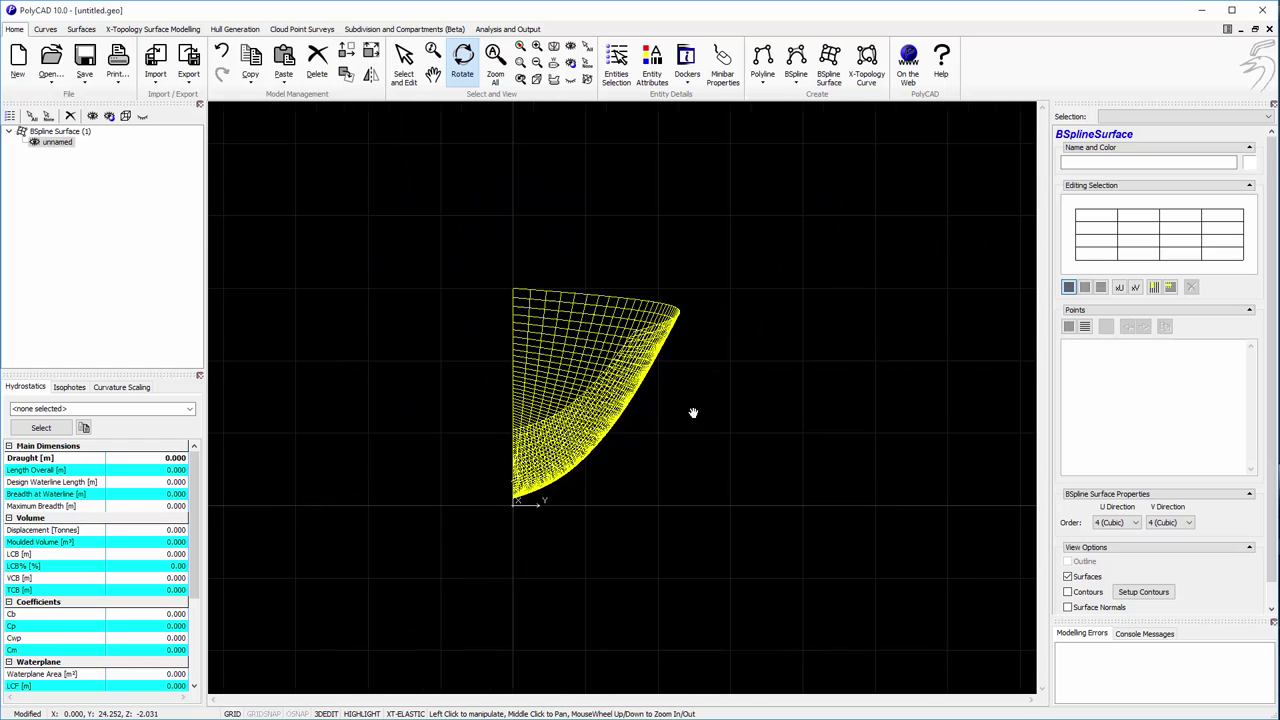
pyautogui.click(371, 51)
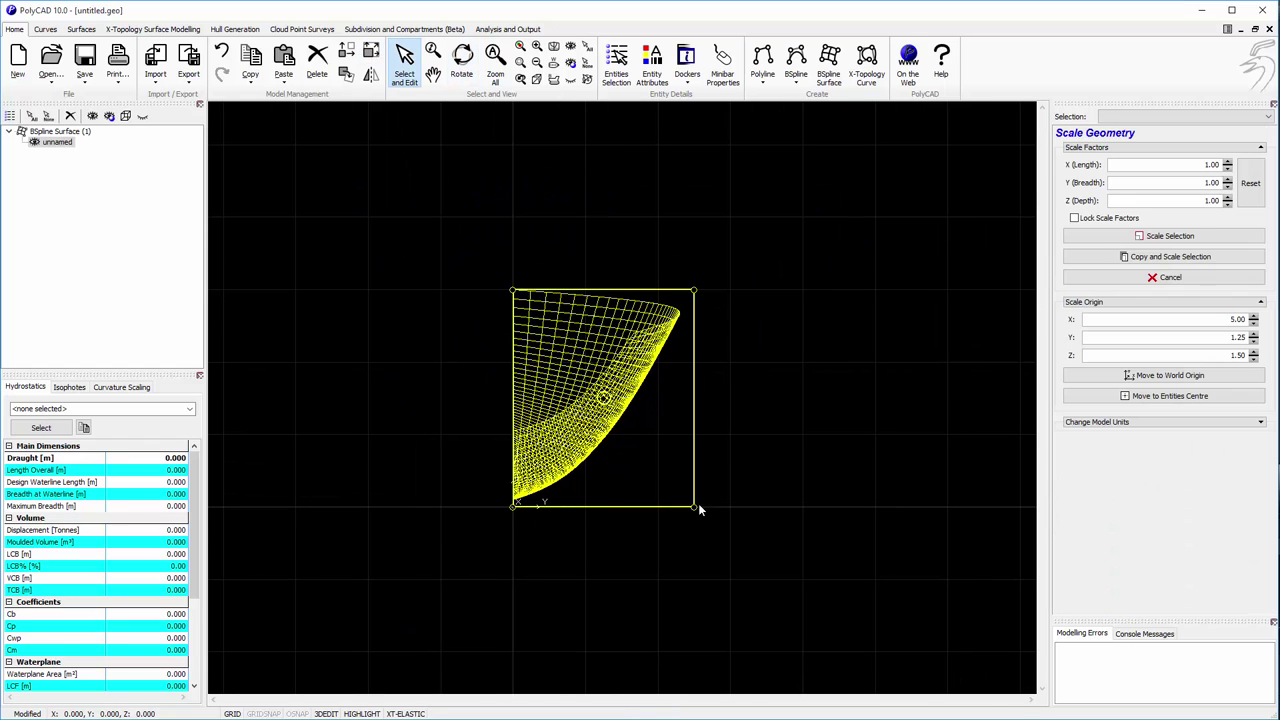
pyautogui.moveTo(698, 510); pyautogui.dragTo(781, 508)
pyautogui.click(1170, 235)
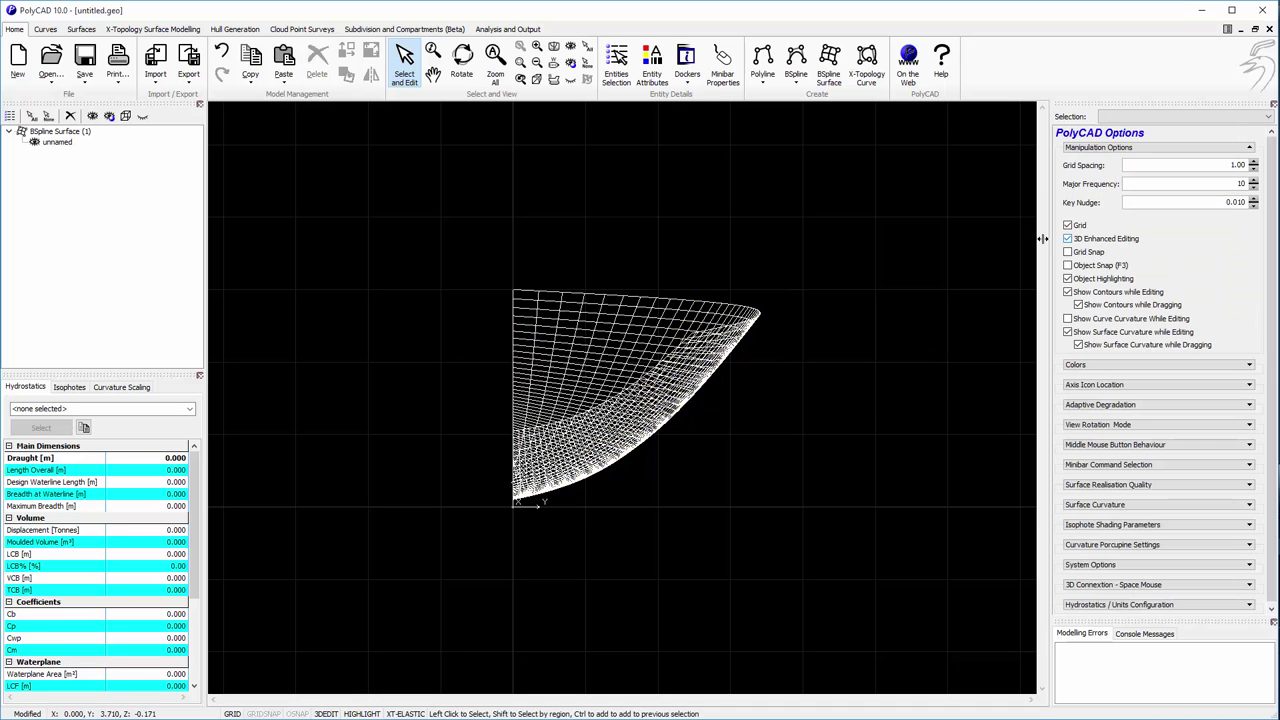
# Select the hull for editing and examine its U control point columns one after another
pyautogui.click(725, 362)
pyautogui.scroll(3, 725, 362)
pyautogui.moveTo(661, 399); pyautogui.dragTo(740, 388, button='middle')
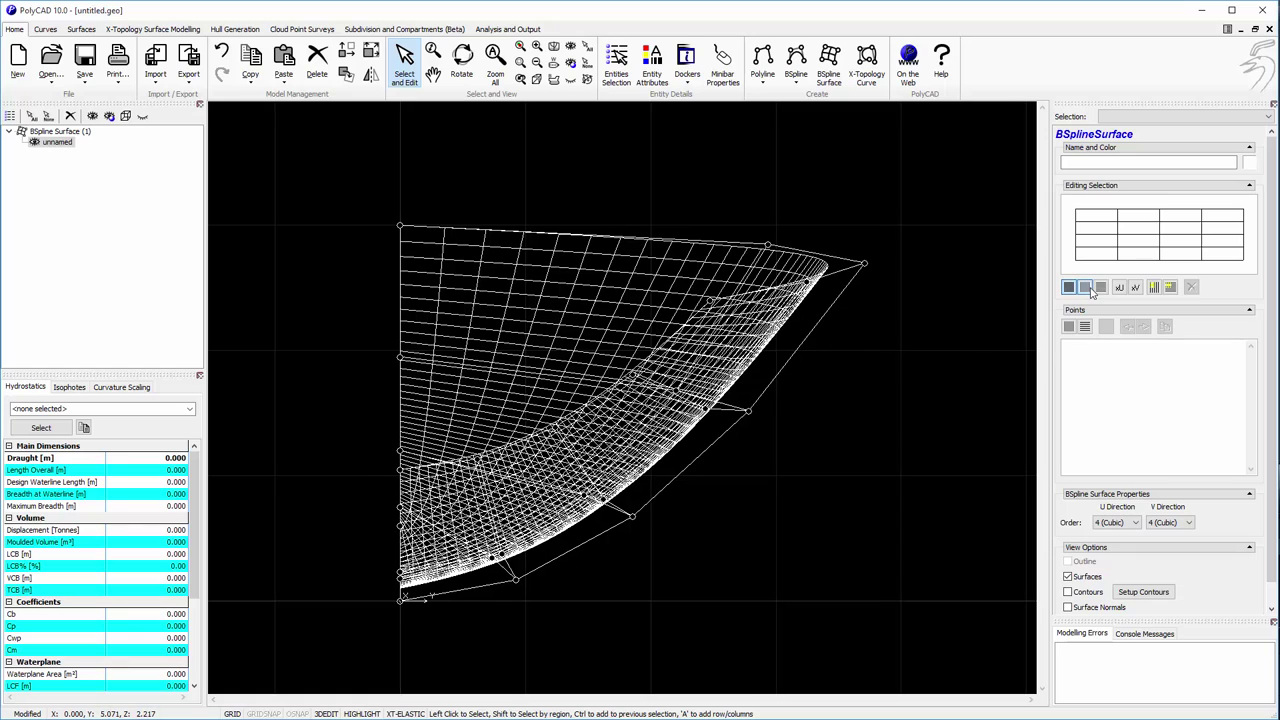
pyautogui.click(1085, 287)
pyautogui.click(1107, 247)
pyautogui.click(1160, 247)
pyautogui.click(1202, 248)
pyautogui.click(1240, 248)
# Show the hull contours and reshape the first U column, moving its inner points to about Y 1.31, Z 1.36 and Y 2.25, Z 1.82
pyautogui.click(1087, 596)
pyautogui.click(1077, 247)
pyautogui.moveTo(473, 463); pyautogui.dragTo(476, 476)
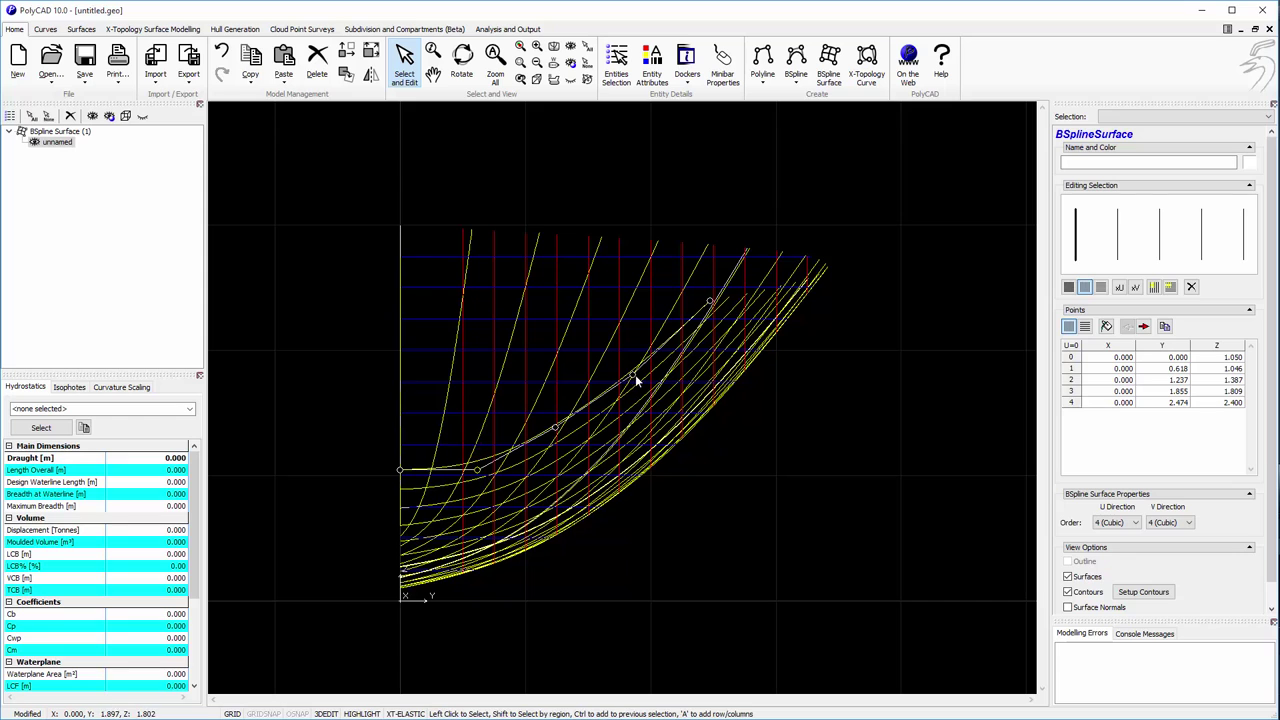
pyautogui.moveTo(635, 380); pyautogui.dragTo(682, 376)
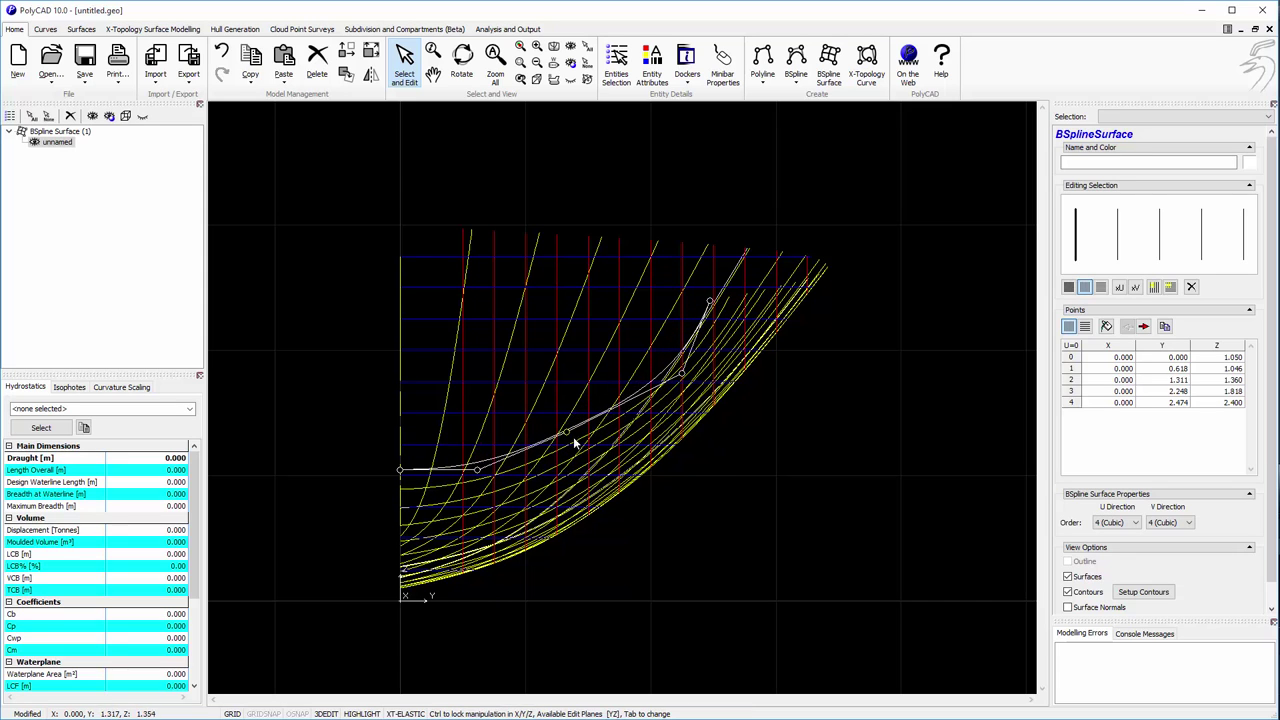
# Fill out the second U column by lowering its inner bilge point and moving the next two points outward
pyautogui.click(1118, 240)
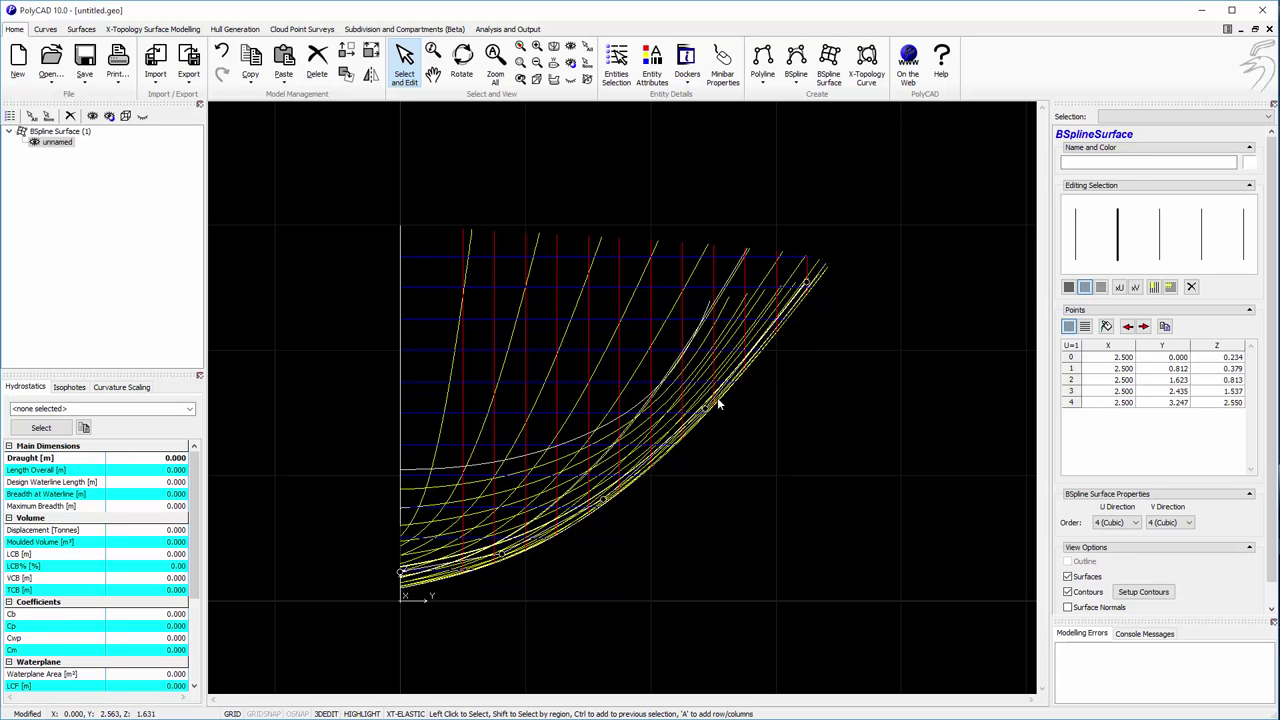
pyautogui.moveTo(502, 555); pyautogui.dragTo(501, 574)
pyautogui.moveTo(702, 410); pyautogui.dragTo(770, 397)
pyautogui.moveTo(610, 499); pyautogui.dragTo(656, 519)
# Fill out the third U column and reshape the fourth, placing its inner points at about Y 0.25, 1.49 and 2.30
pyautogui.click(1161, 240)
pyautogui.moveTo(751, 409); pyautogui.dragTo(828, 401)
pyautogui.moveTo(638, 521); pyautogui.dragTo(704, 529)
pyautogui.moveTo(517, 587); pyautogui.dragTo(431, 578)
pyautogui.click(1202, 236)
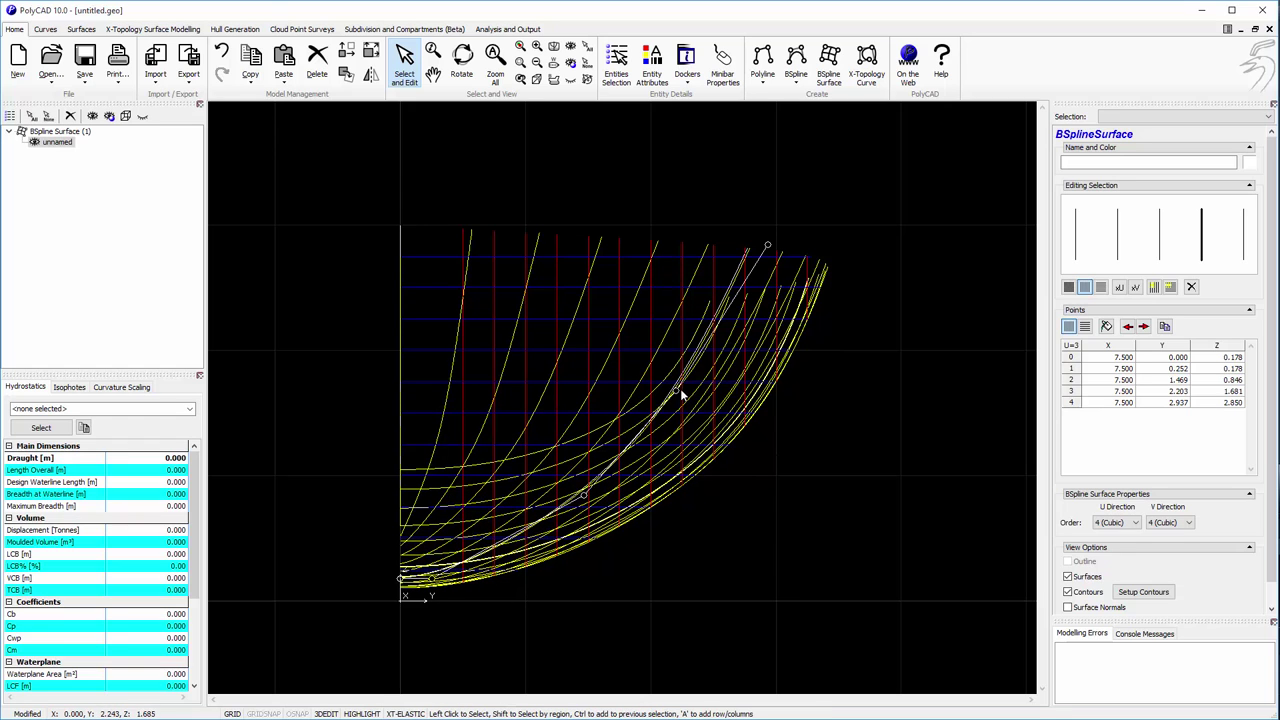
pyautogui.moveTo(679, 396); pyautogui.dragTo(689, 400)
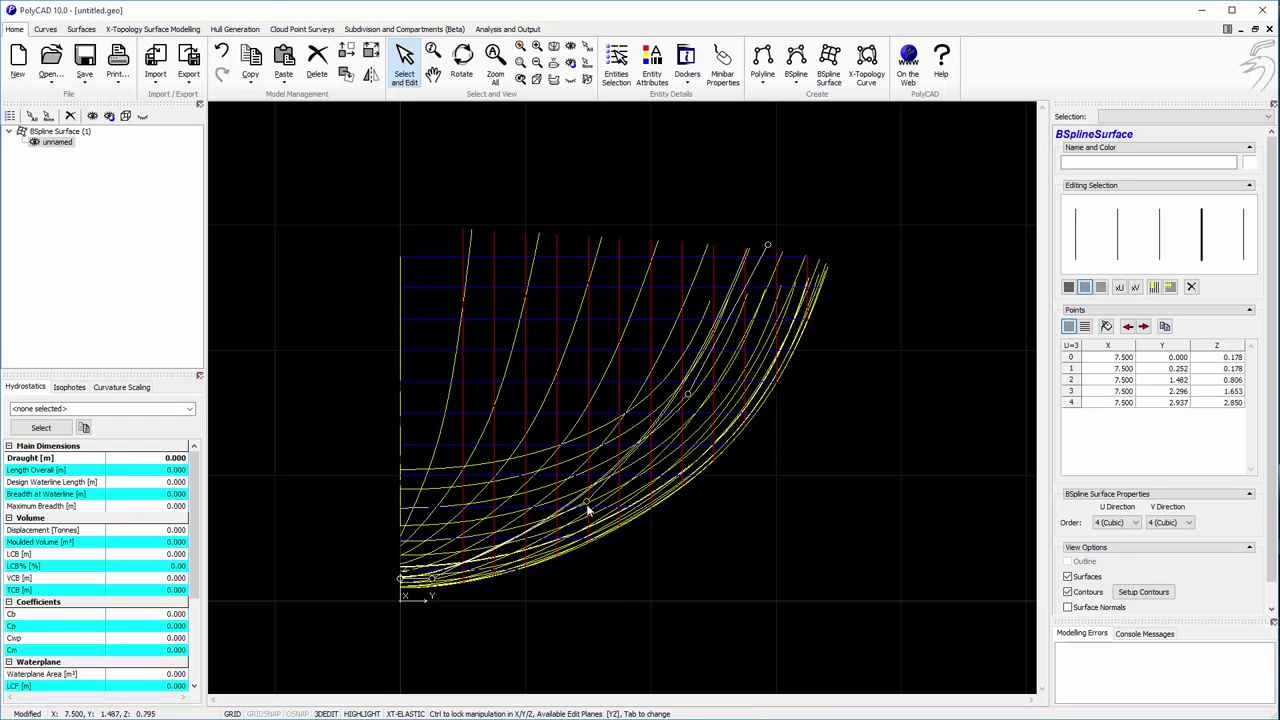
# Examine the fairness of the reshaped hull contours in perspective, plan and profile views
pyautogui.click(462, 60)
pyautogui.moveTo(640, 330); pyautogui.dragTo(695, 323)
pyautogui.scroll(-4, 792, 304)
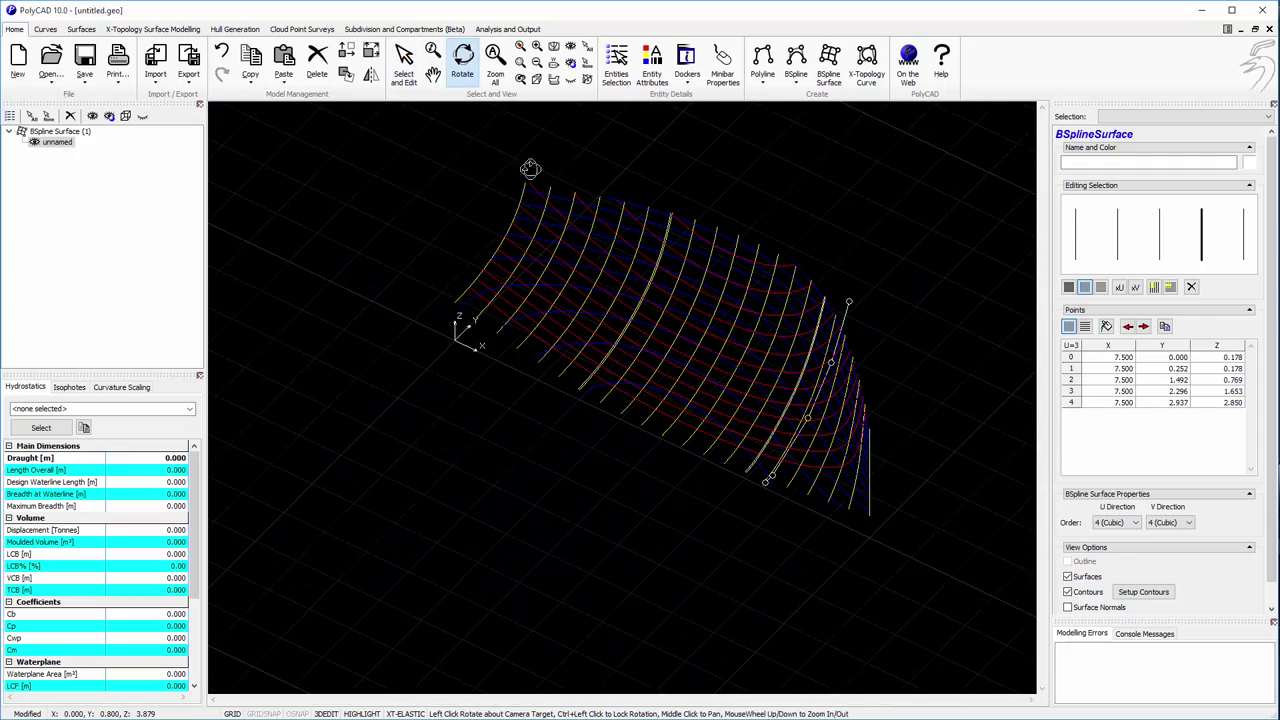
pyautogui.click(552, 62)
pyautogui.scroll(2, 726, 418)
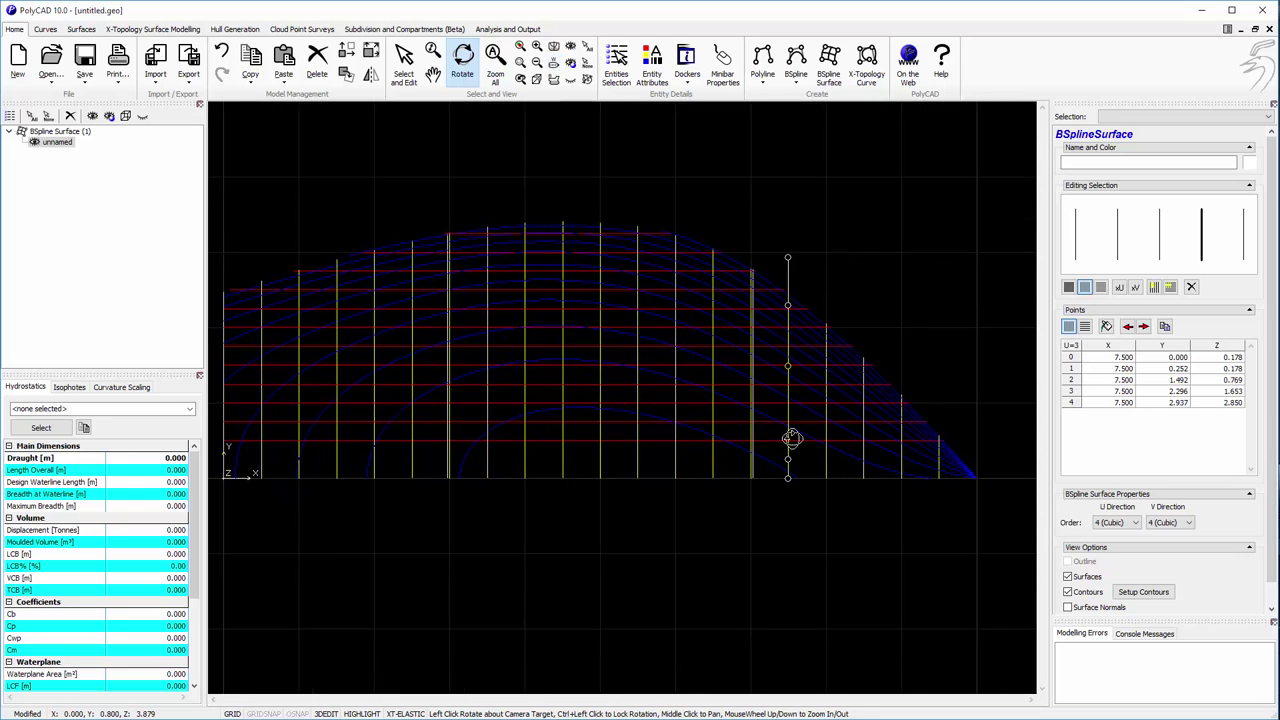
pyautogui.moveTo(849, 454); pyautogui.dragTo(752, 284)
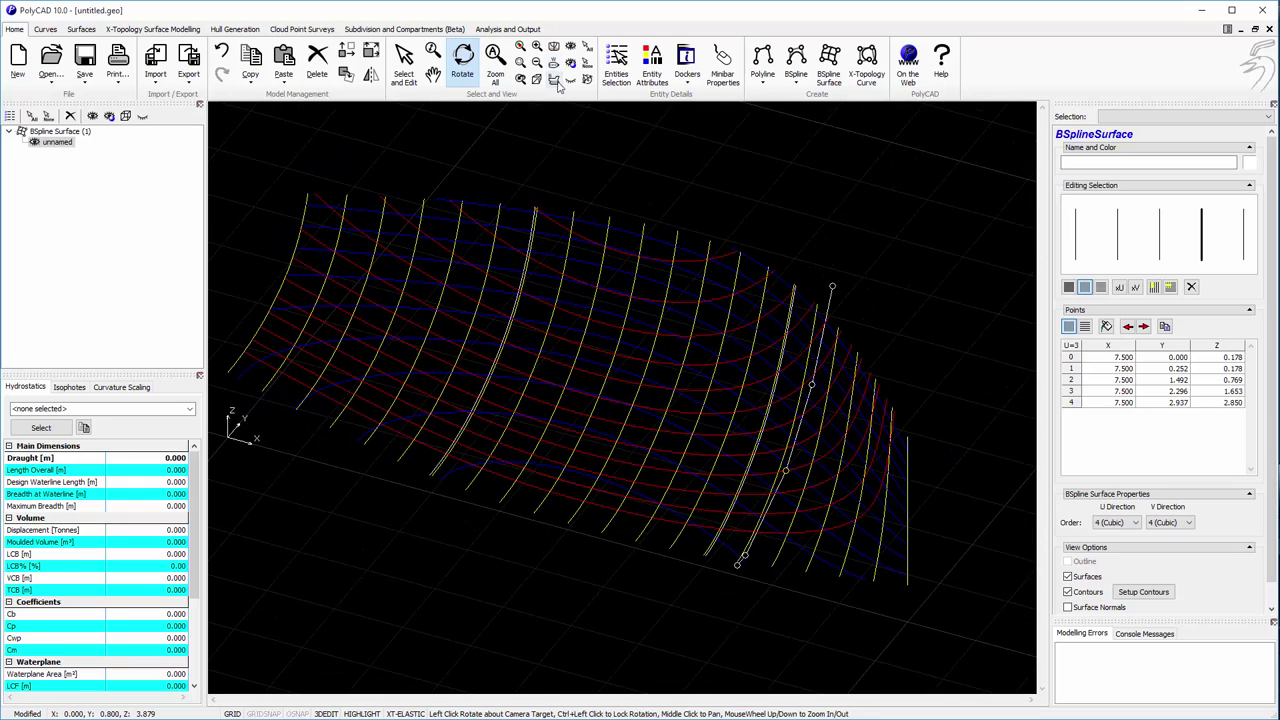
pyautogui.click(554, 79)
pyautogui.scroll(5, 783, 316)
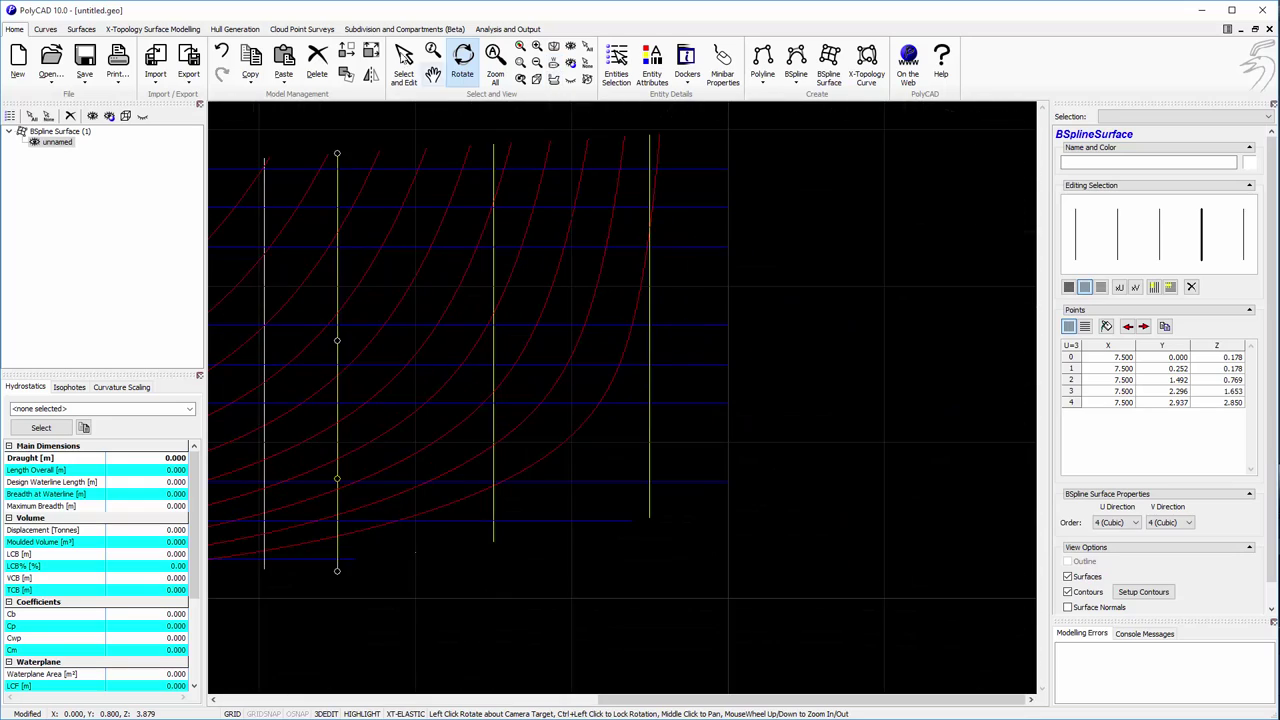
# Round the forefoot by moving the lowest stem point aft and lowering the two points above it, showing the outline instead of the surface mesh
pyautogui.click(405, 57)
pyautogui.click(1068, 286)
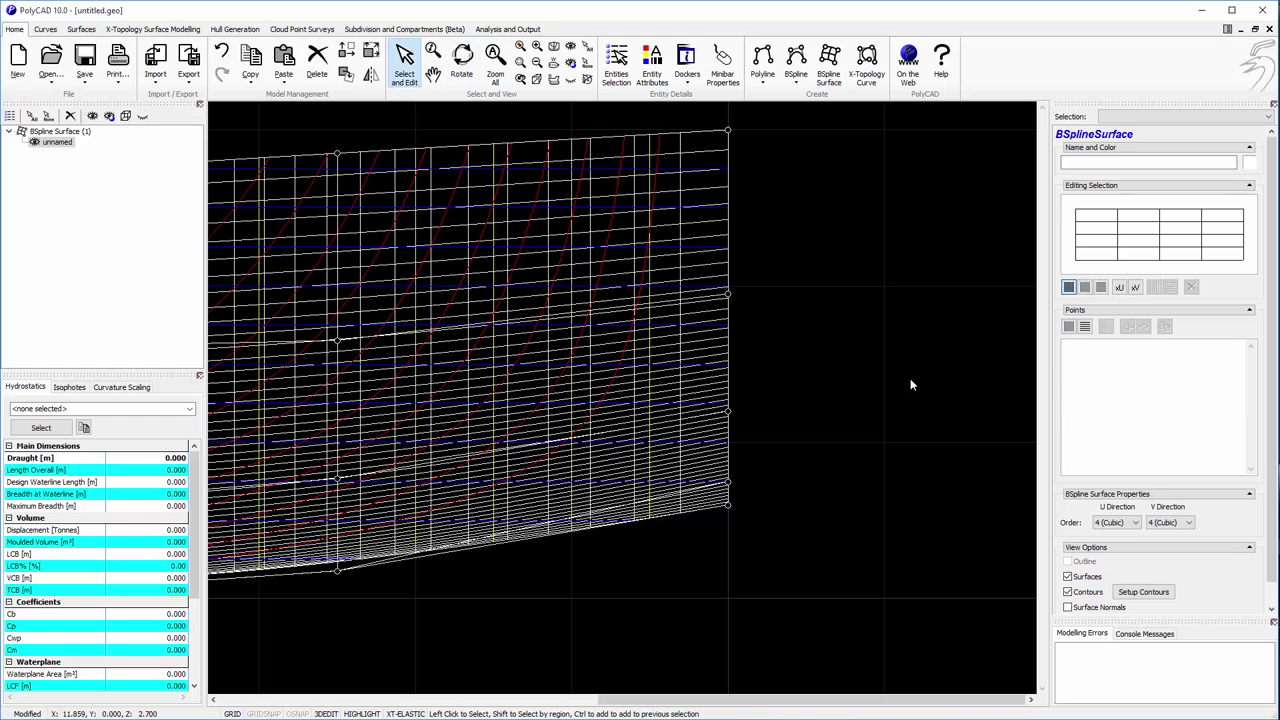
pyautogui.click(1068, 288)
pyautogui.moveTo(729, 506); pyautogui.dragTo(647, 510)
pyautogui.click(1067, 577)
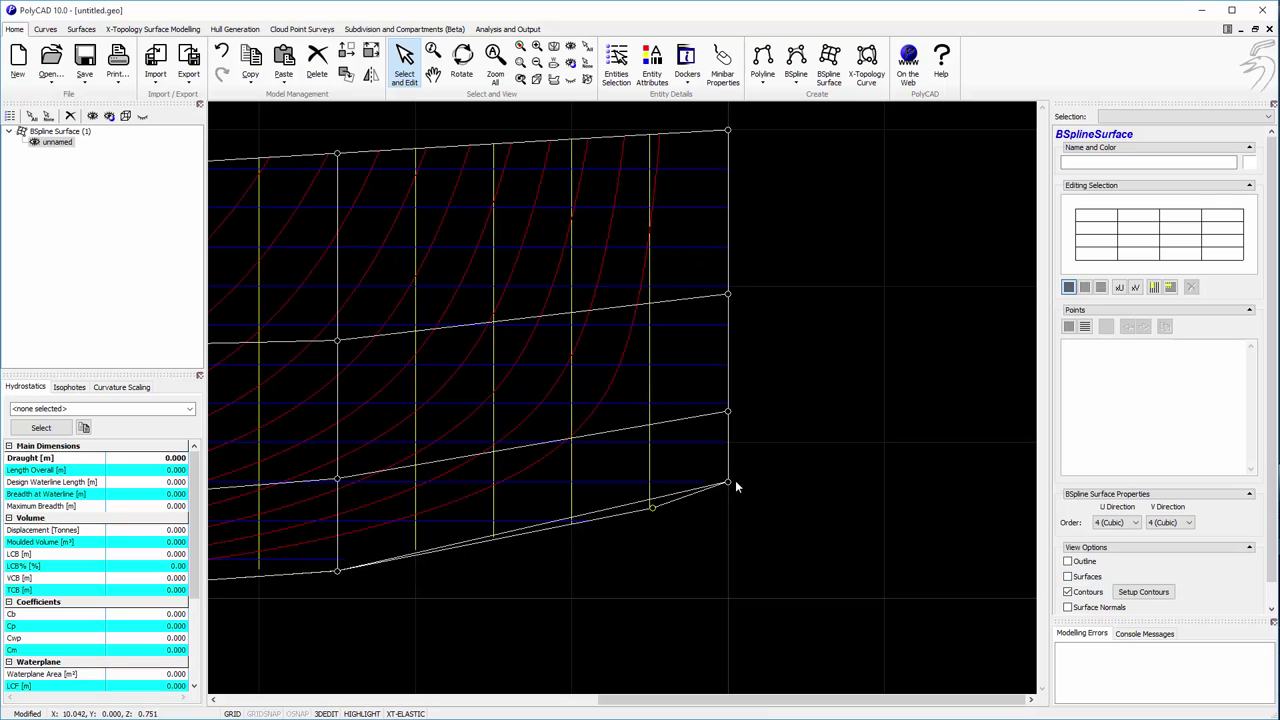
pyautogui.click(1067, 561)
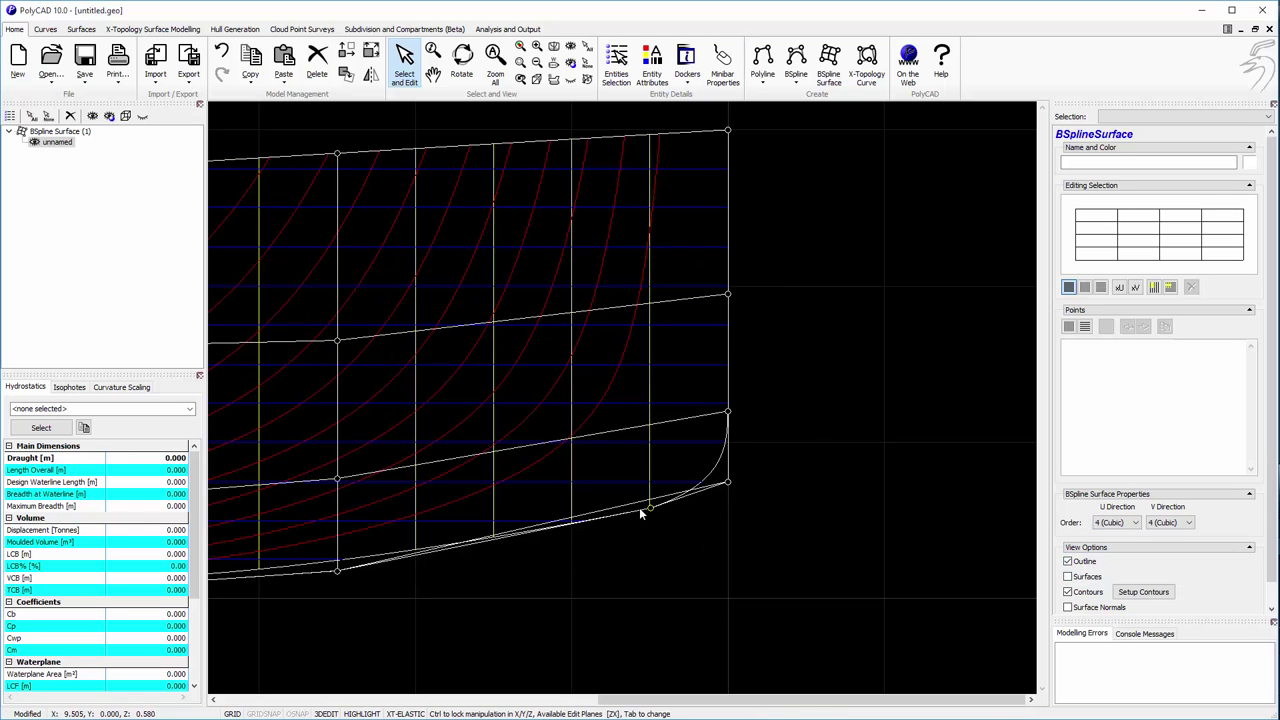
pyautogui.moveTo(638, 513); pyautogui.dragTo(609, 516)
pyautogui.moveTo(727, 485); pyautogui.dragTo(729, 494)
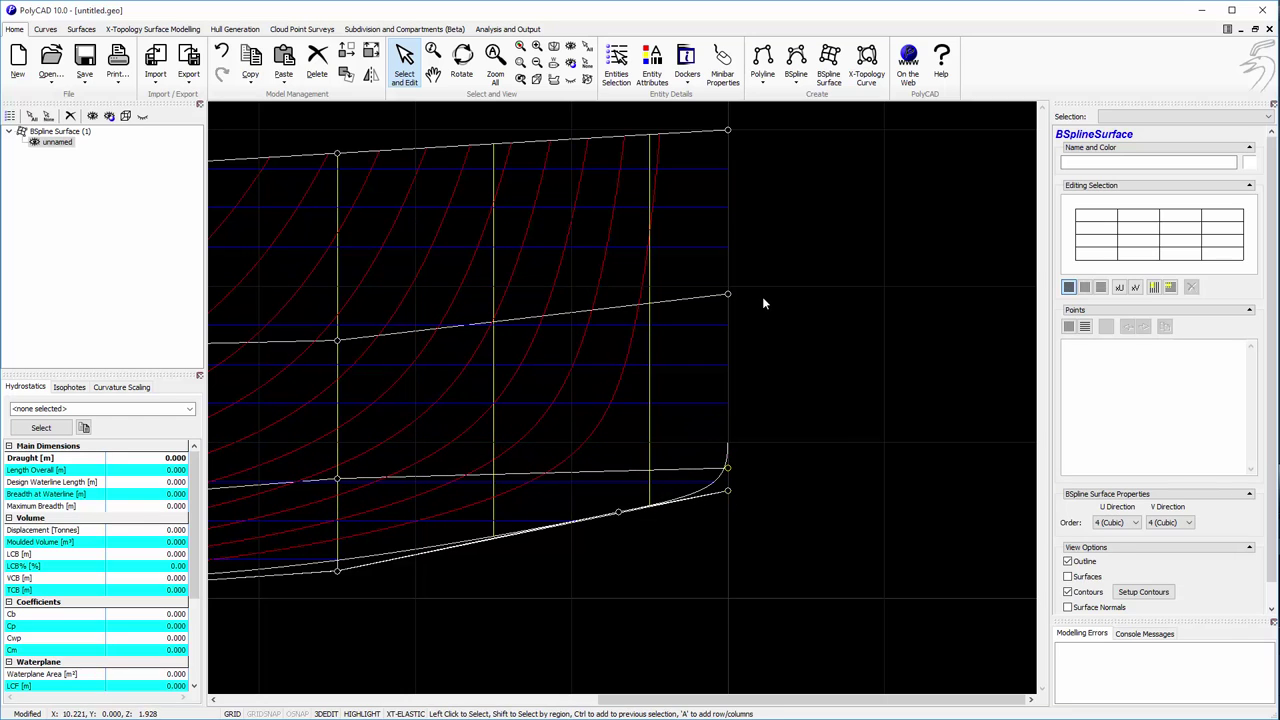
pyautogui.click(776, 240)
# Mirror the half hull so both sides are displayed in a perspective view
pyautogui.click(459, 64)
pyautogui.moveTo(623, 190); pyautogui.dragTo(931, 536)
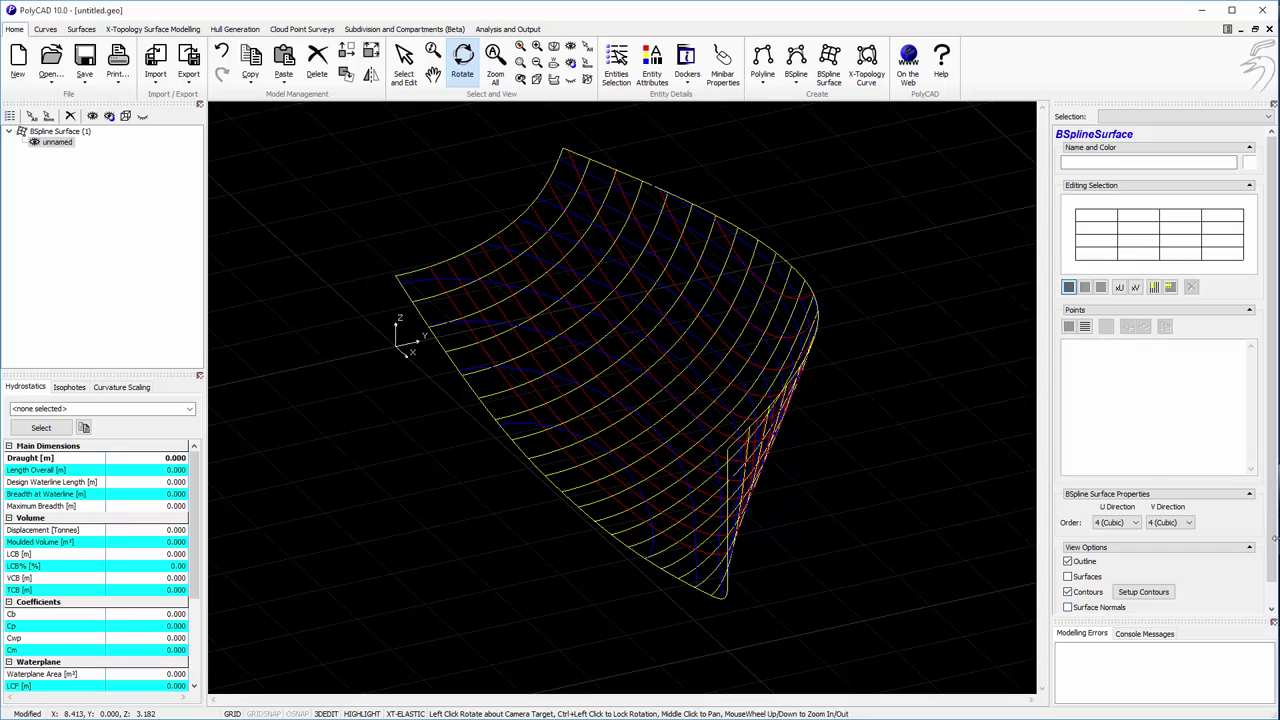
pyautogui.scroll(-1, 1273, 540)
pyautogui.click(1068, 599)
pyautogui.moveTo(962, 534); pyautogui.dragTo(583, 354)
# Show the hull's calculation sections to inspect how they close the hull, and hide them again
pyautogui.rightClick(583, 352)
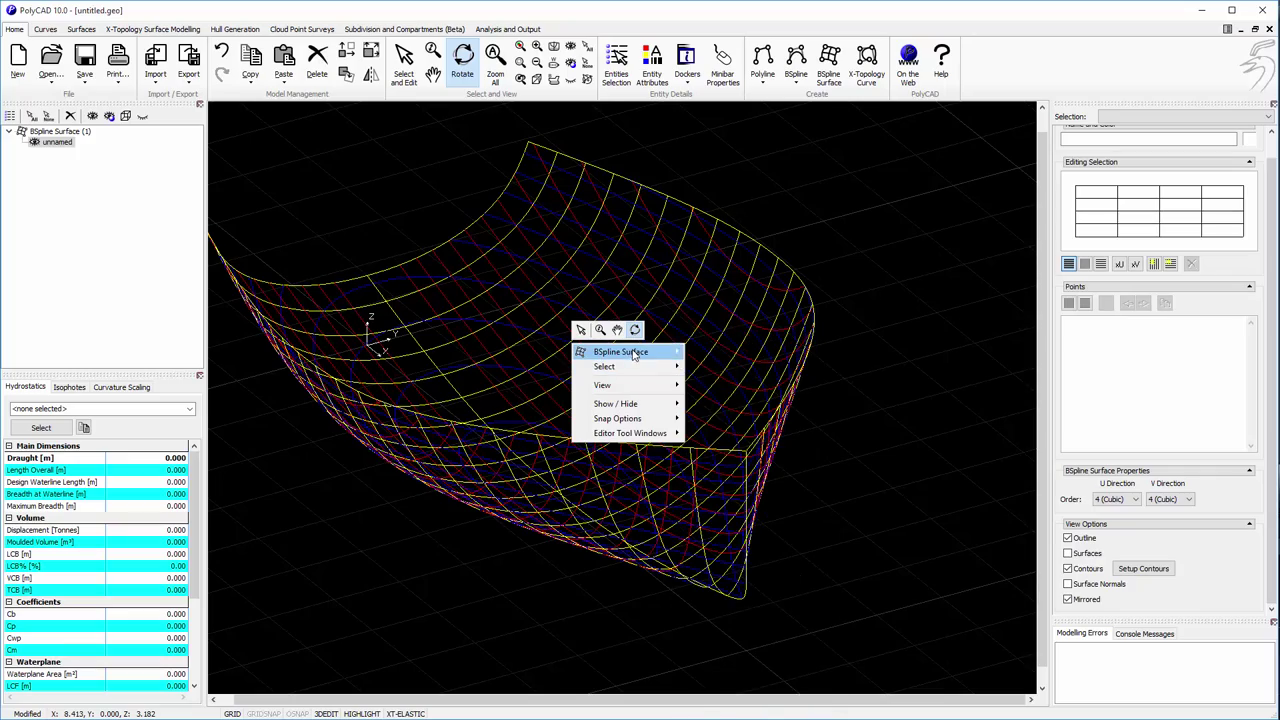
pyautogui.moveTo(633, 355)
pyautogui.click(757, 718)
pyautogui.moveTo(800, 660); pyautogui.dragTo(693, 473)
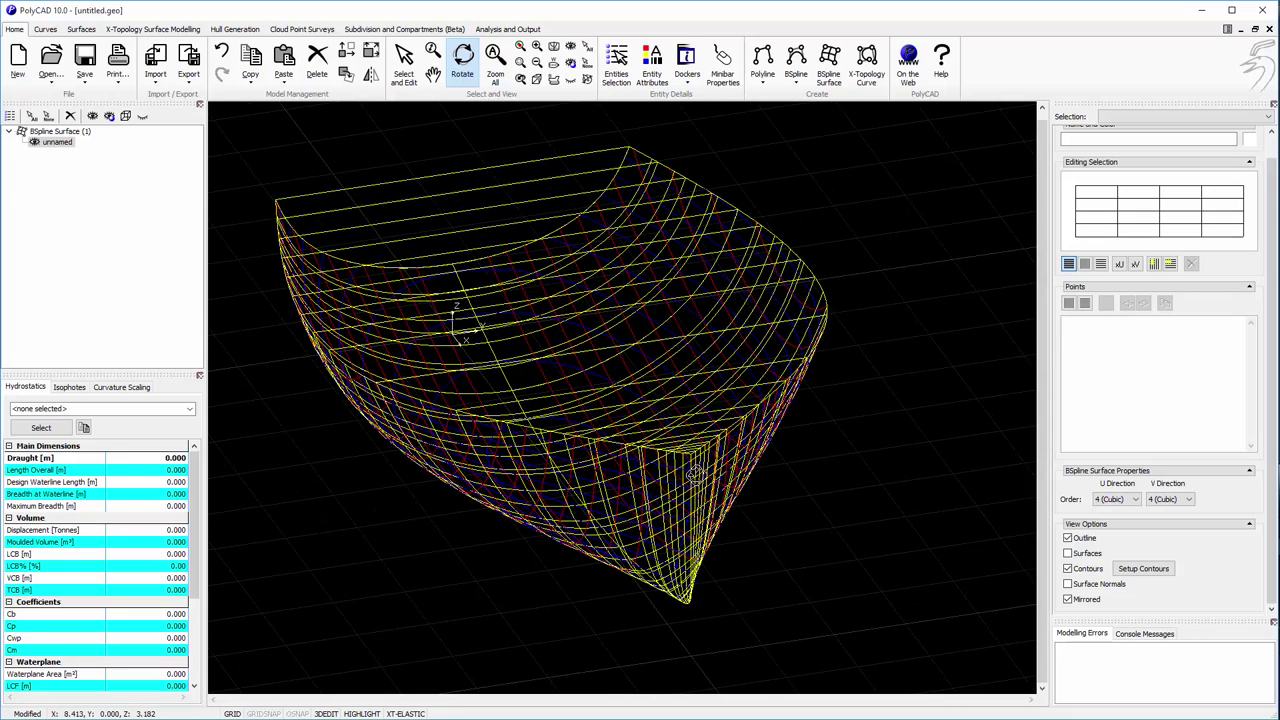
pyautogui.rightClick(520, 264)
pyautogui.moveTo(557, 277)
pyautogui.click(690, 659)
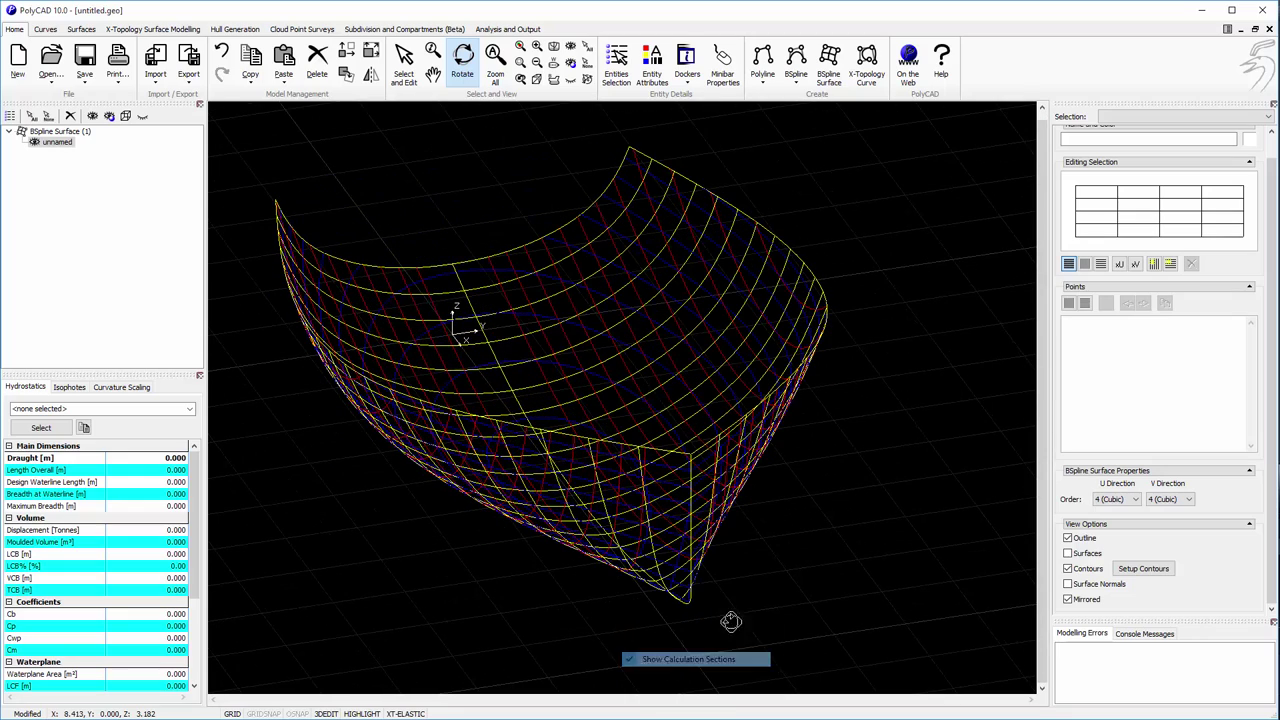
# Calculate the hydrostatics for the hull surface at a draught of 1.1 m
pyautogui.click(70, 426)
pyautogui.click(157, 459)
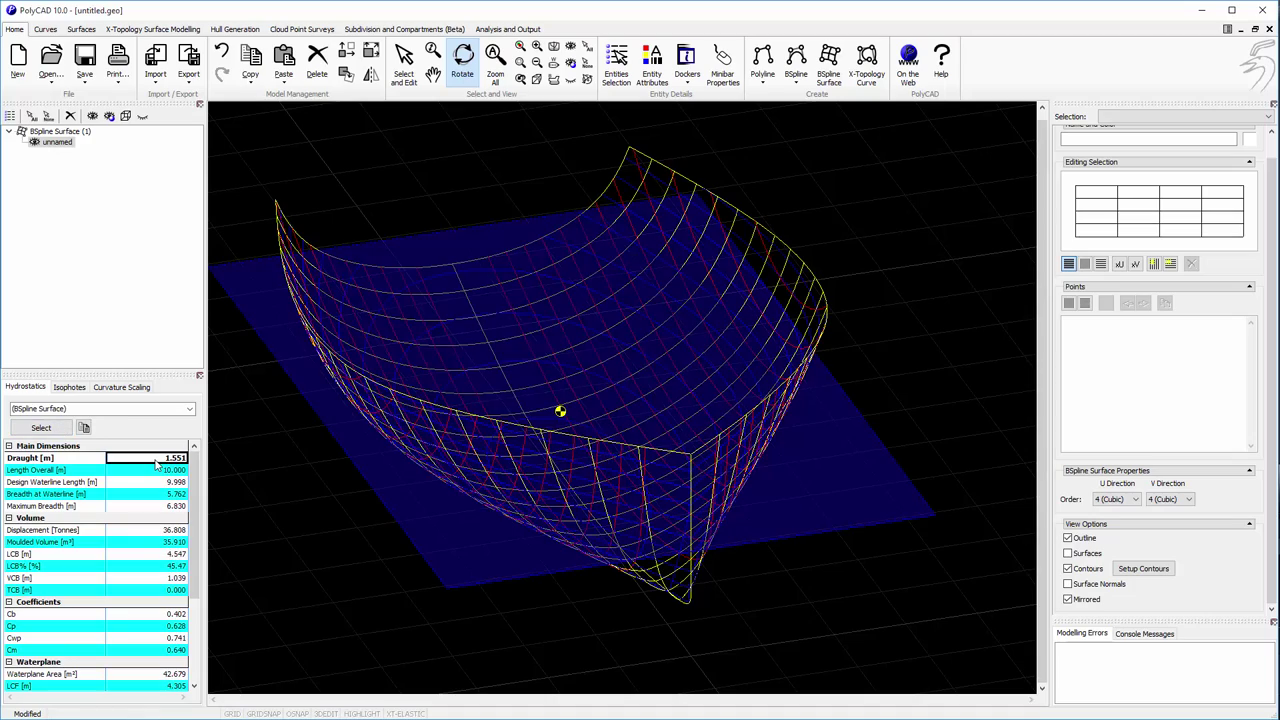
pyautogui.write('1.1')
pyautogui.press('Return')
pyautogui.moveTo(290, 487); pyautogui.dragTo(523, 434)
# Extract the deck-side edge of the hull surface as a polyline
pyautogui.click(405, 60)
pyautogui.rightClick(708, 220)
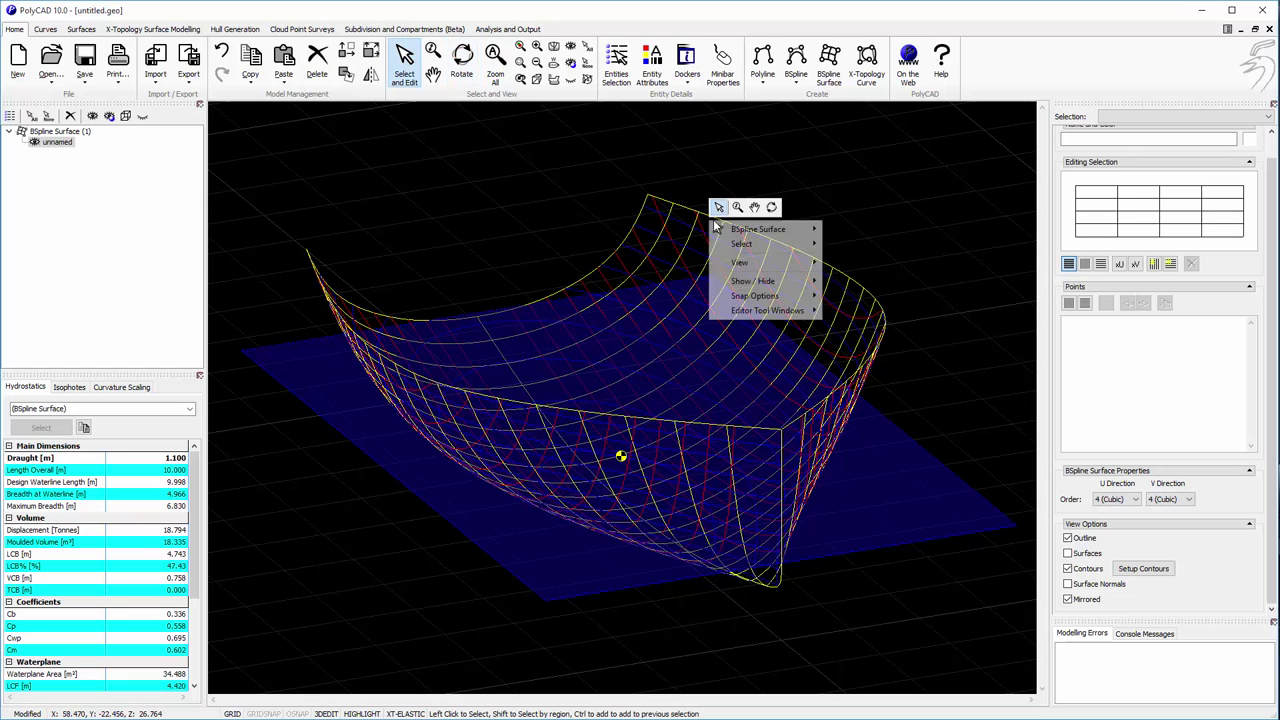
pyautogui.click(810, 176)
pyautogui.rightClick(736, 229)
pyautogui.moveTo(778, 234)
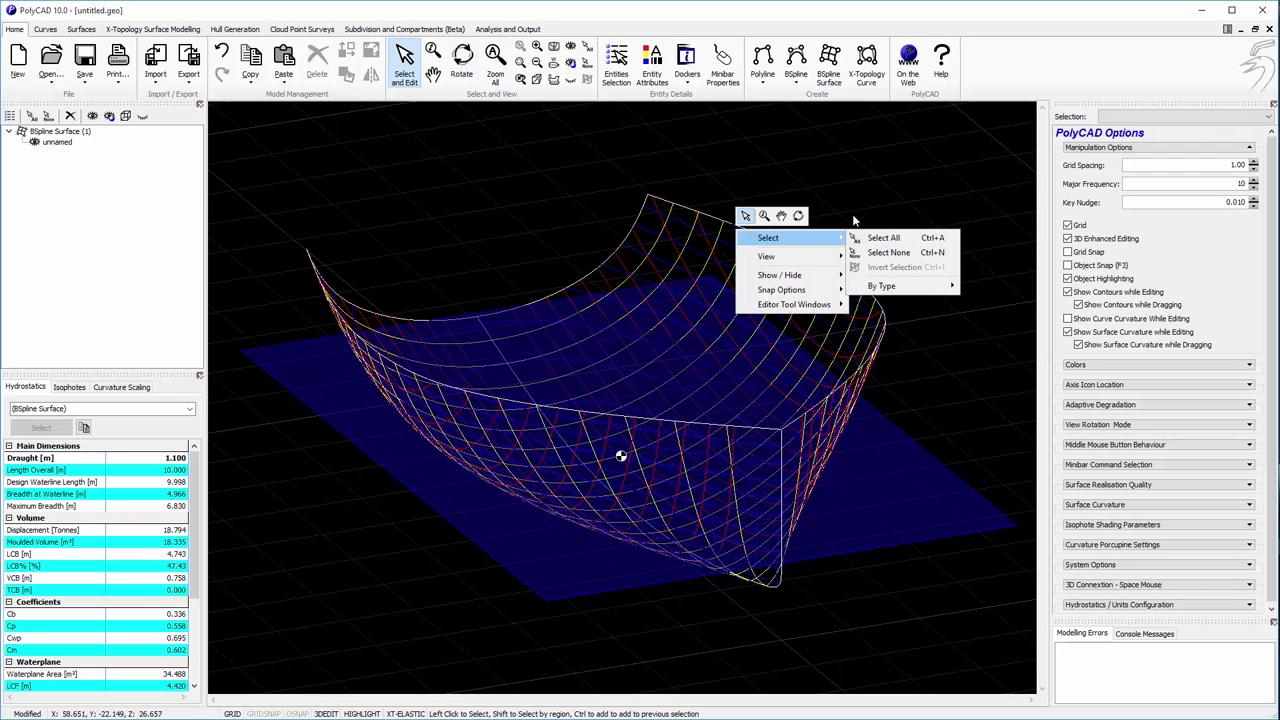
pyautogui.click(883, 238)
pyautogui.rightClick(703, 215)
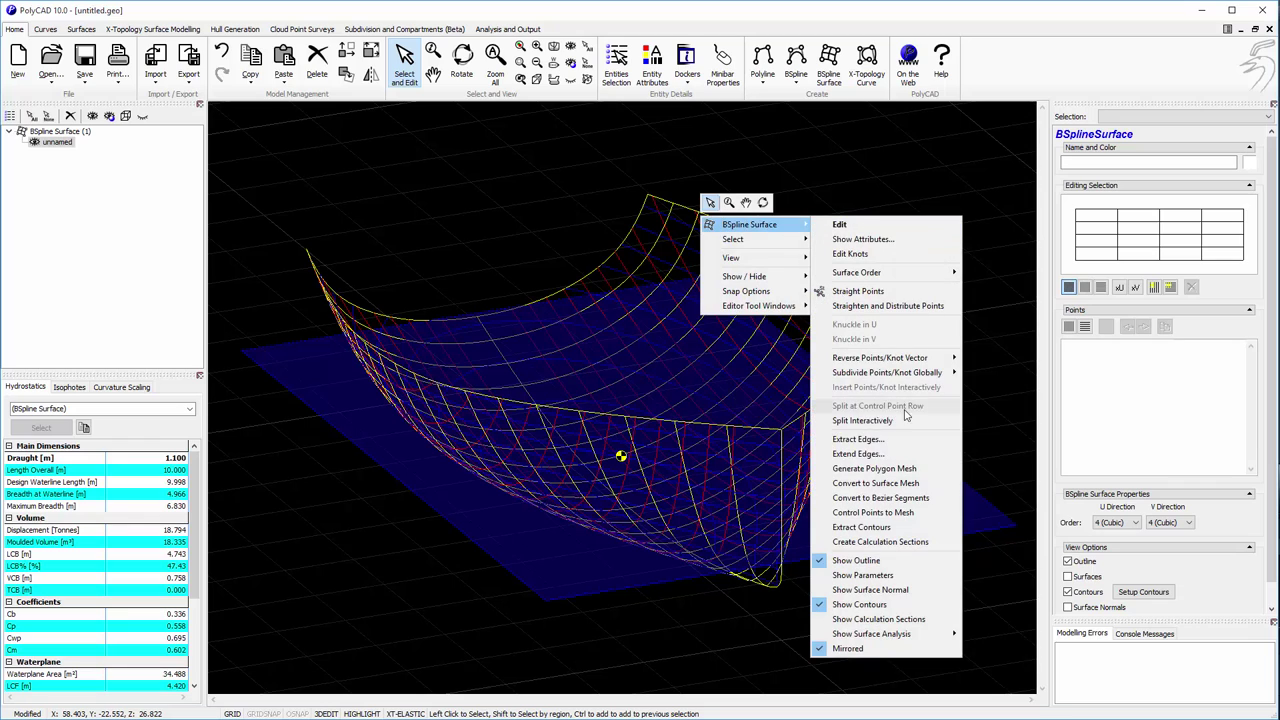
pyautogui.click(893, 446)
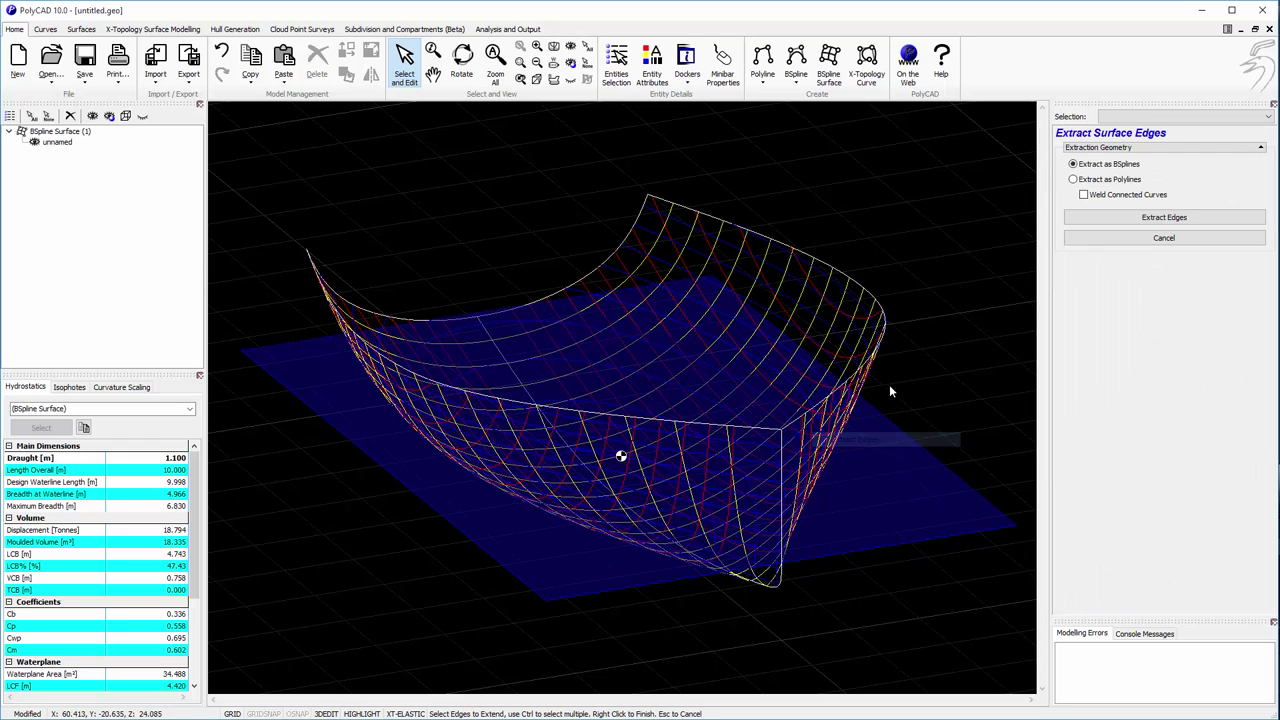
pyautogui.click(1131, 218)
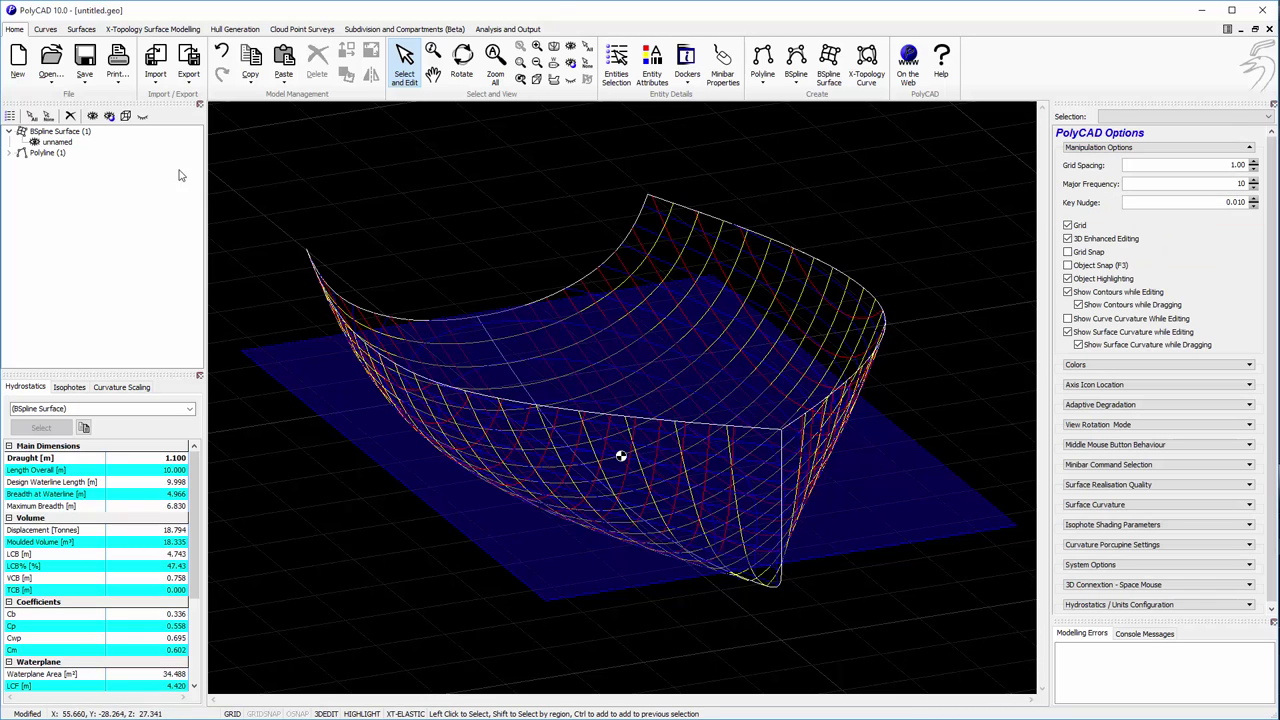
# Name the extracted polyline DeckEdge
pyautogui.click(10, 153)
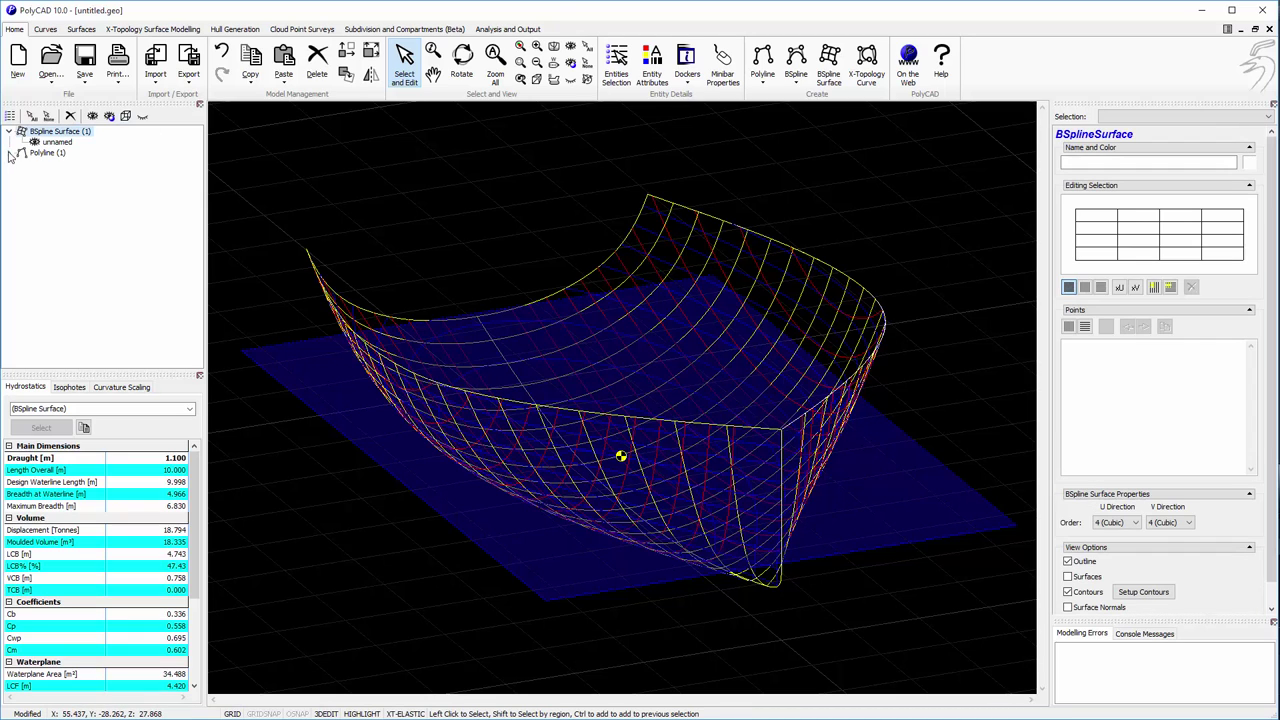
pyautogui.click(60, 164)
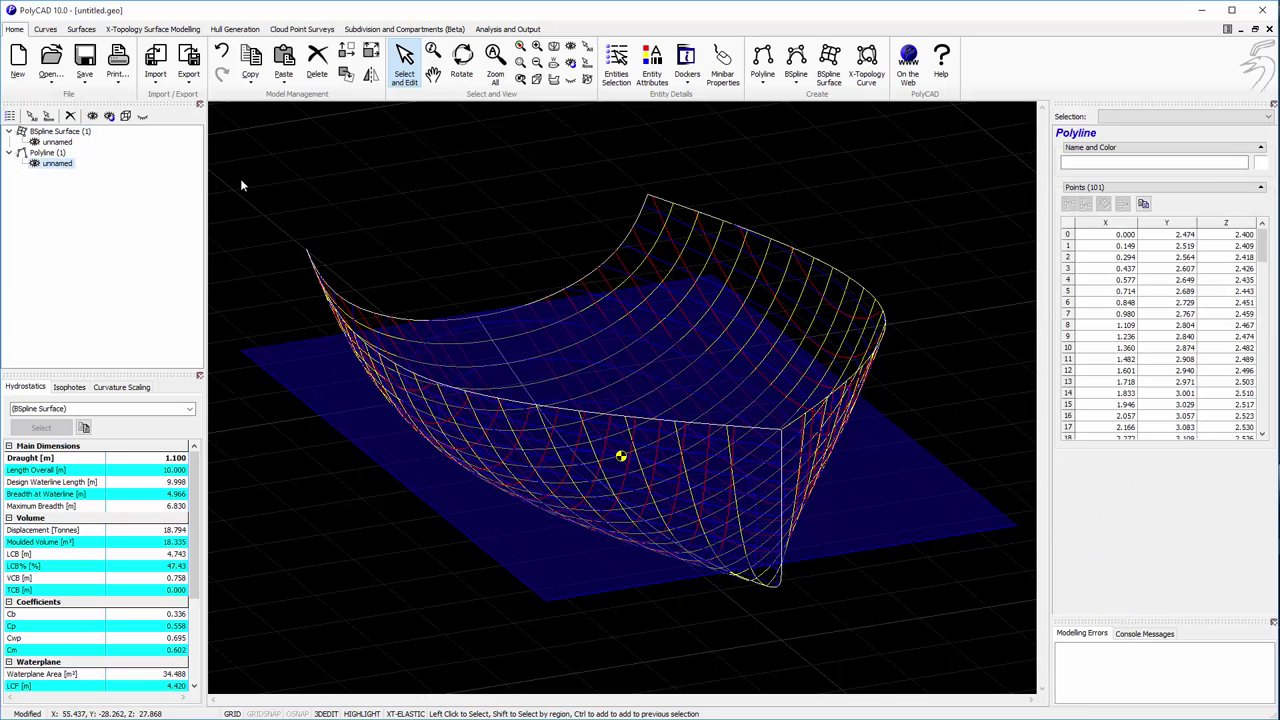
pyautogui.write('De')
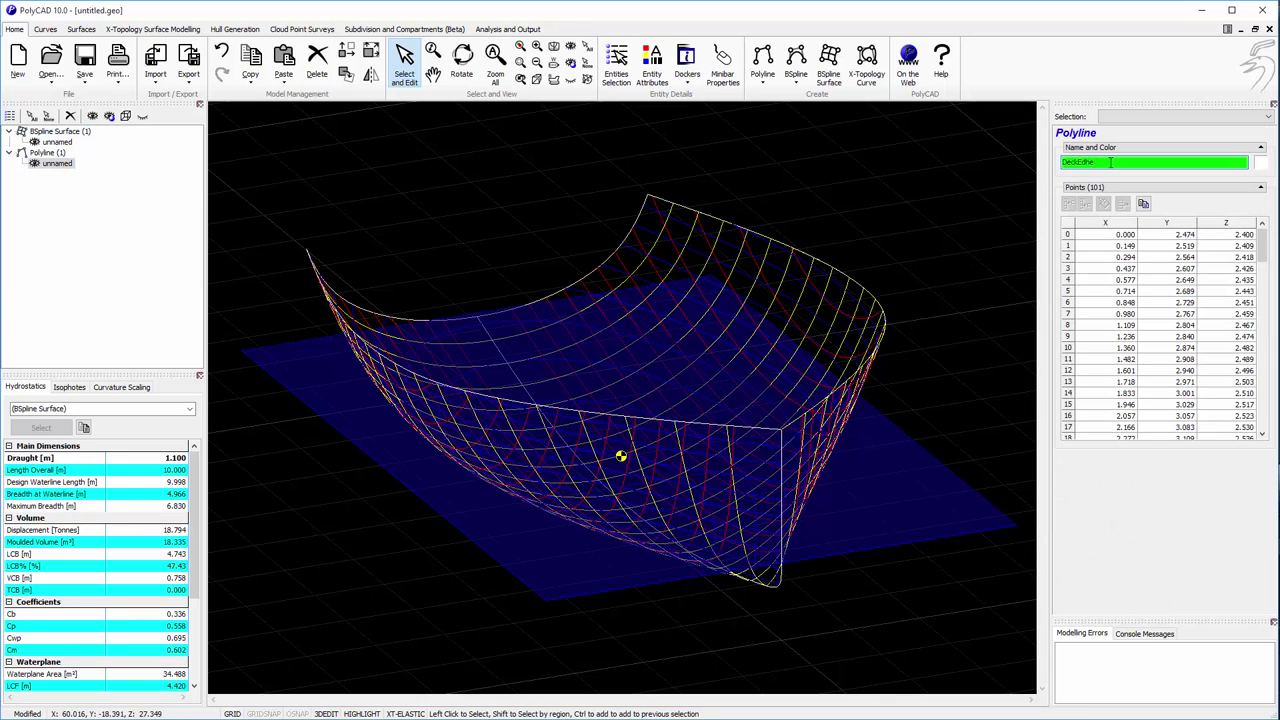
pyautogui.write('ckEdge')
pyautogui.press('Return')
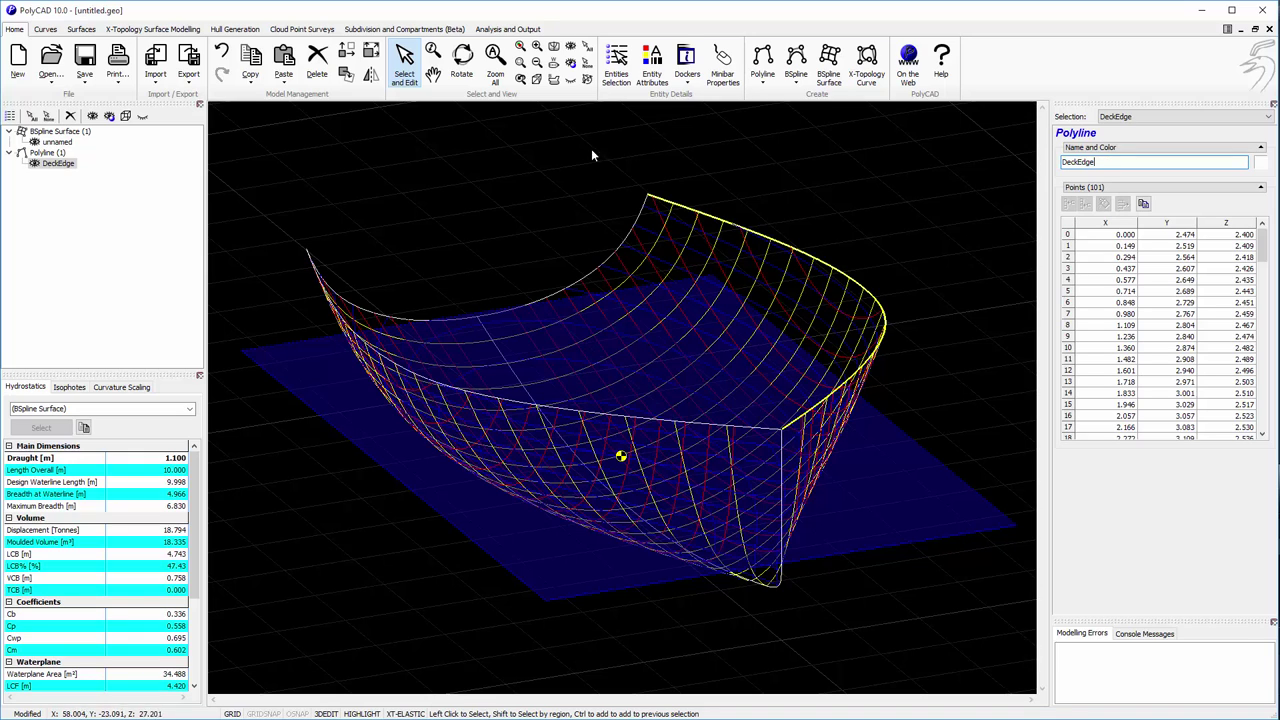
# Open the floating position and GZ analysis for the hull surface and show its preview in perspective
pyautogui.click(494, 32)
pyautogui.click(657, 246)
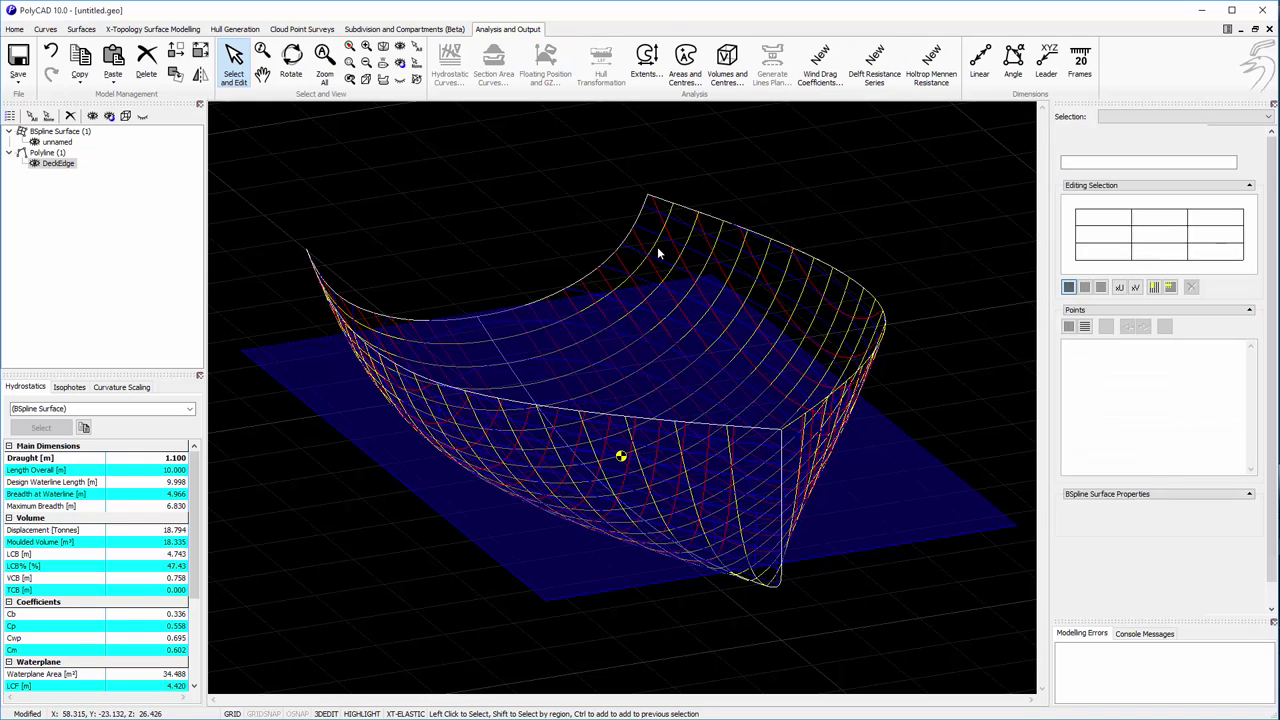
pyautogui.click(545, 65)
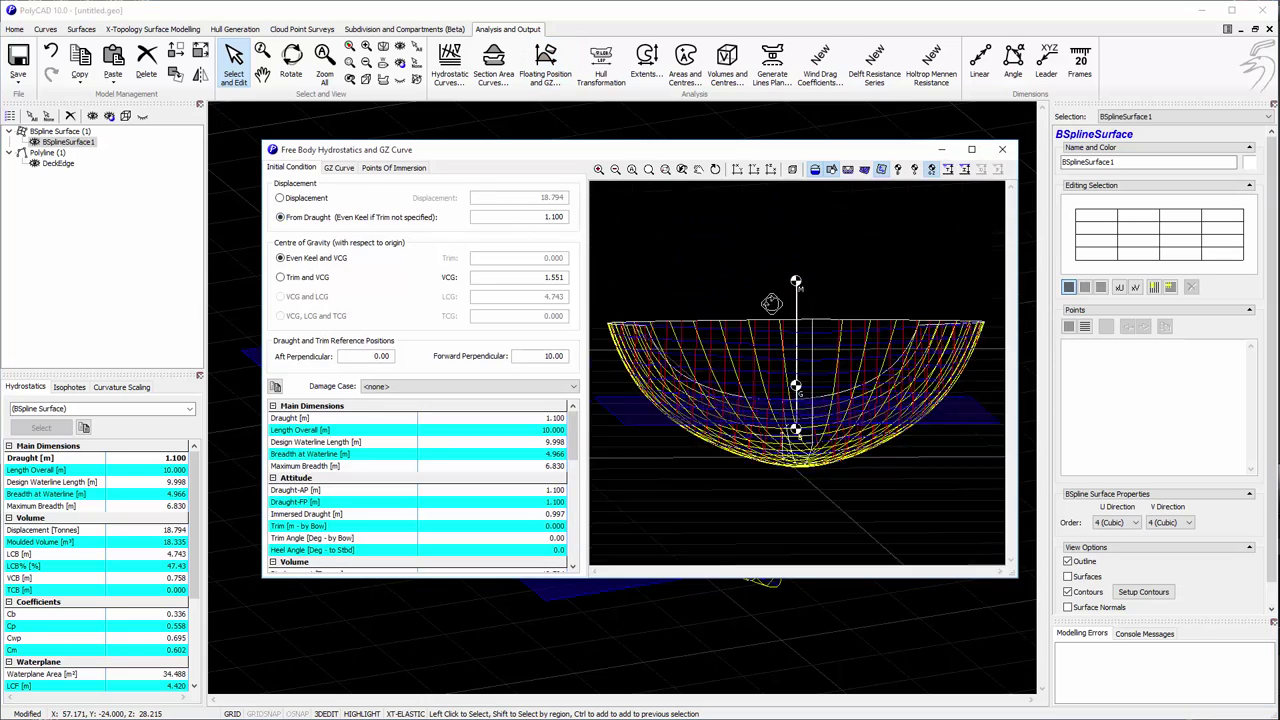
pyautogui.click(793, 170)
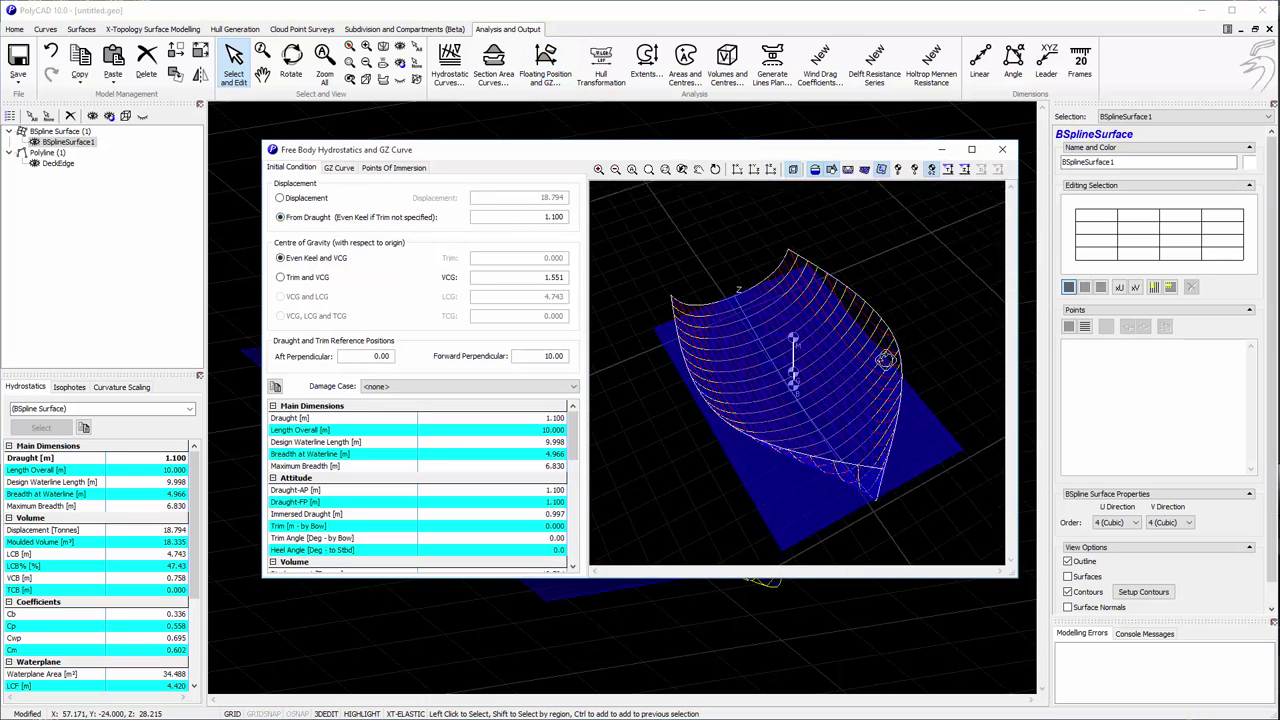
# Set DeckEdge as the polyline for deck immersion and make the deck edge symmetrical
pyautogui.click(408, 170)
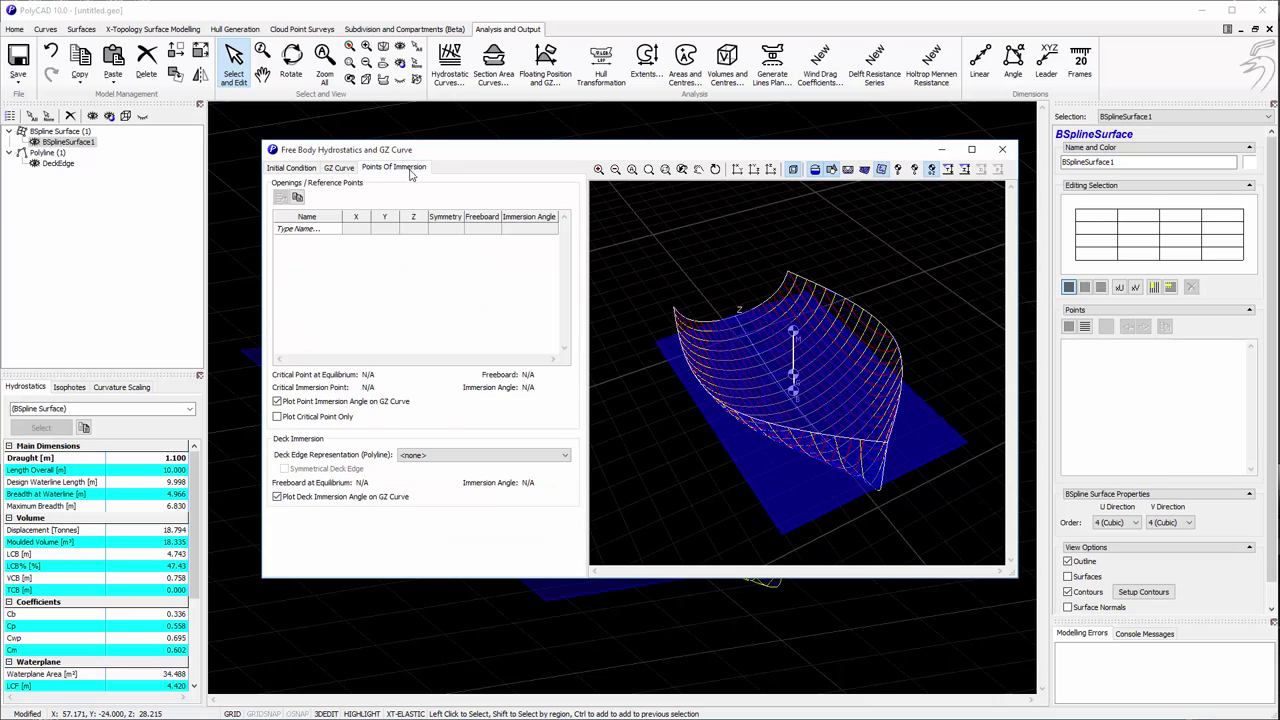
pyautogui.click(545, 455)
pyautogui.click(502, 472)
pyautogui.click(334, 470)
# Calculate the GZ curve for the listed angles up to 40, recalculate with (50, 180, 10) added, and inspect the deck edge at heel
pyautogui.click(339, 168)
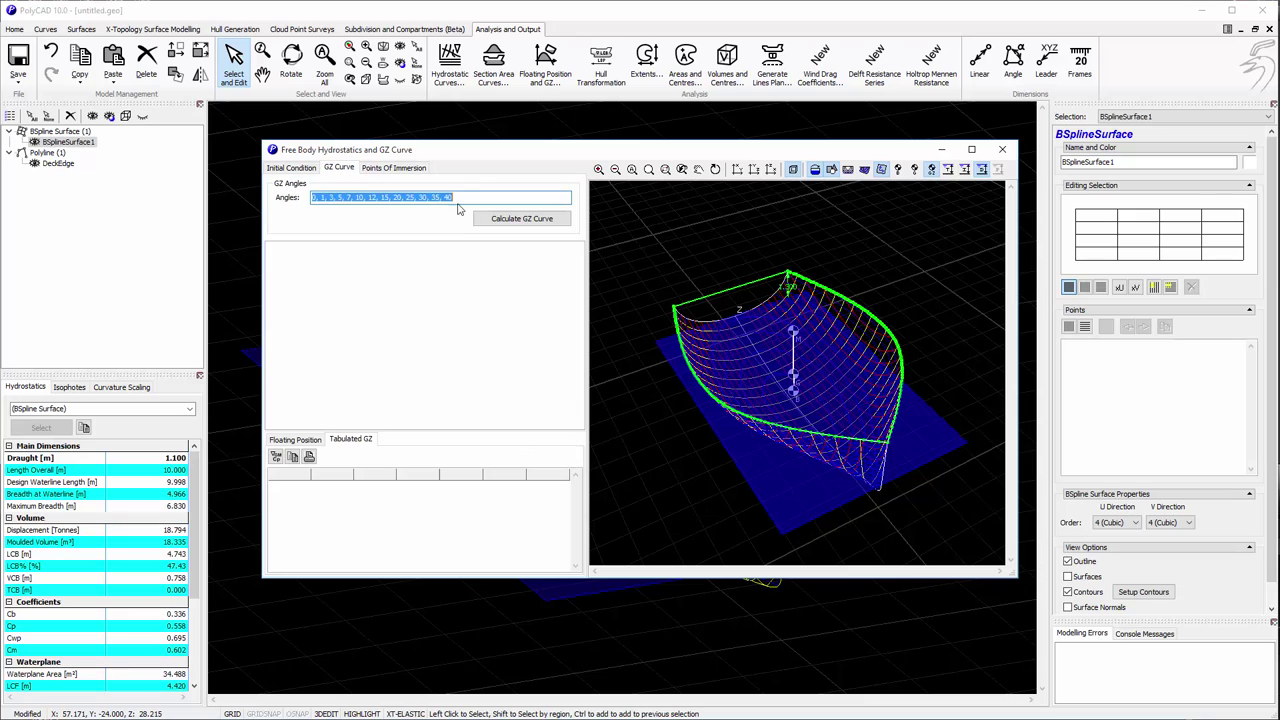
pyautogui.click(496, 216)
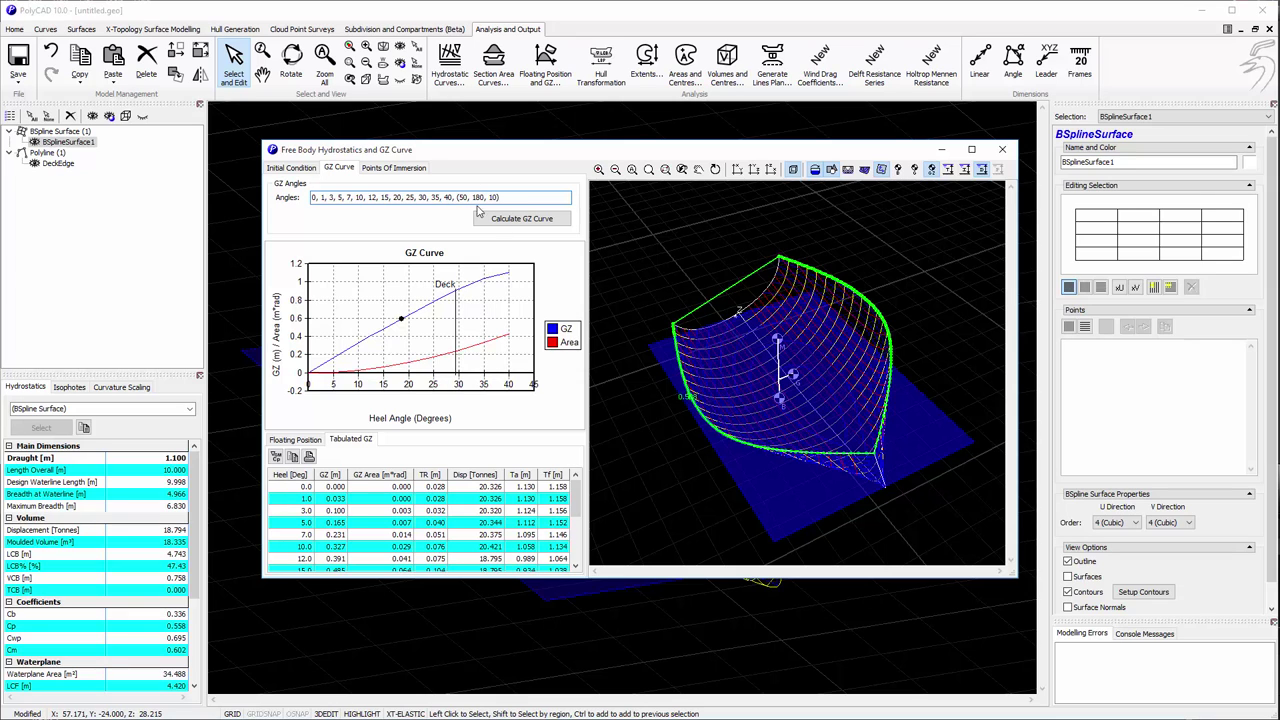
pyautogui.click(500, 223)
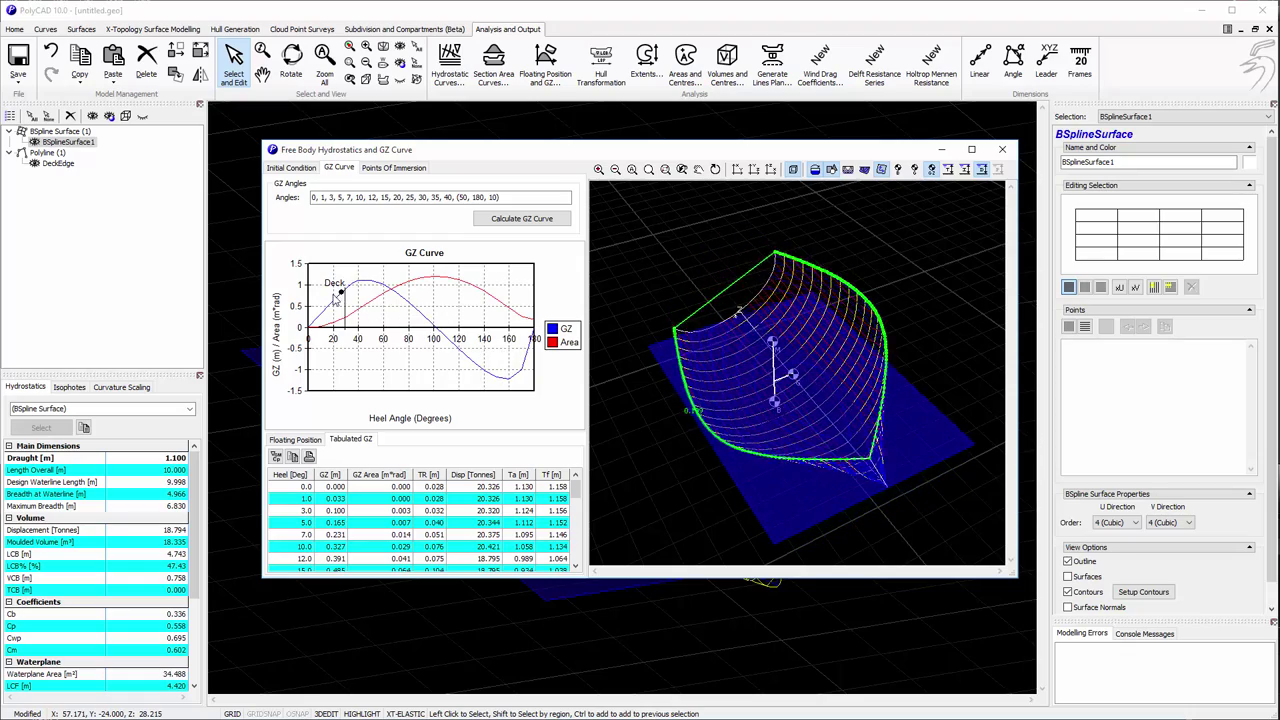
pyautogui.moveTo(680, 411); pyautogui.dragTo(746, 404, button='middle')
pyautogui.scroll(3, 730, 408)
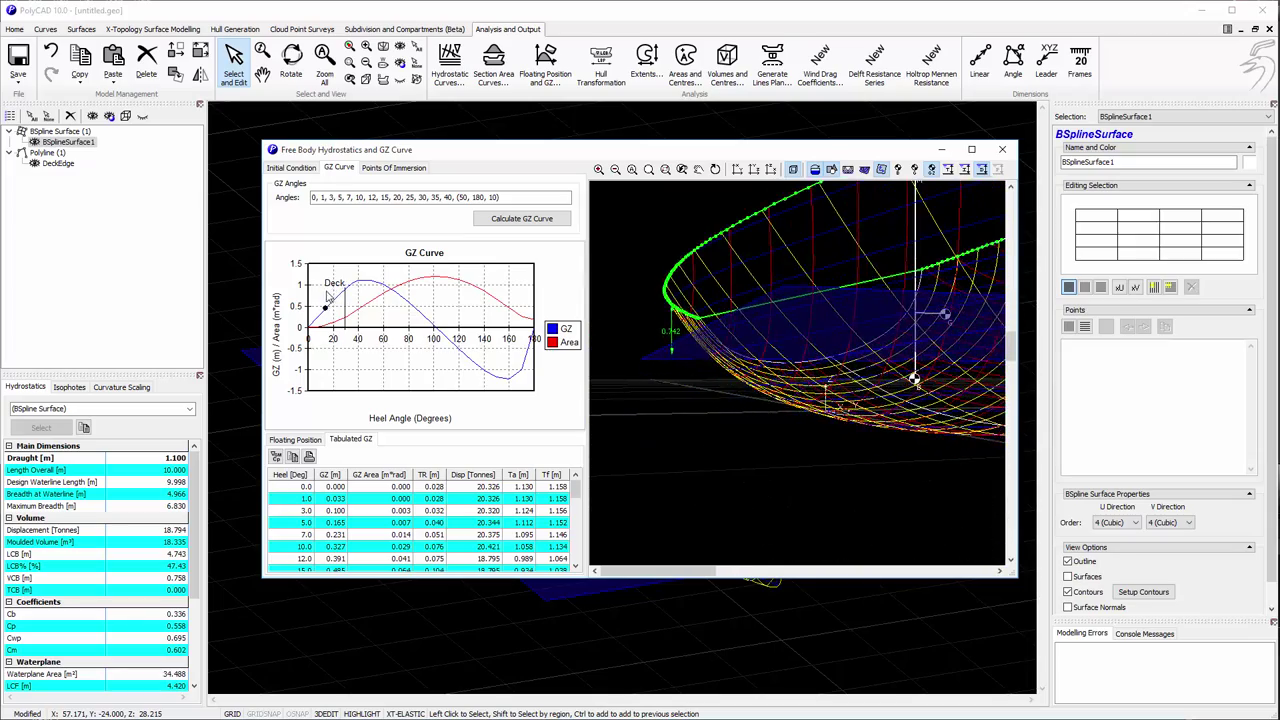
# Finish viewing the heeled hull preview and close the free body hydrostatics and GZ curve analysis
pyautogui.moveTo(762, 422)
pyautogui.mouseDown(button='middle')
pyautogui.moveTo(722, 446)
pyautogui.moveTo(797, 452)
pyautogui.moveTo(929, 511)
pyautogui.moveTo(775, 476)
pyautogui.mouseUp(button='middle')
pyautogui.scroll(-3, 722, 446)
pyautogui.click(1003, 152)
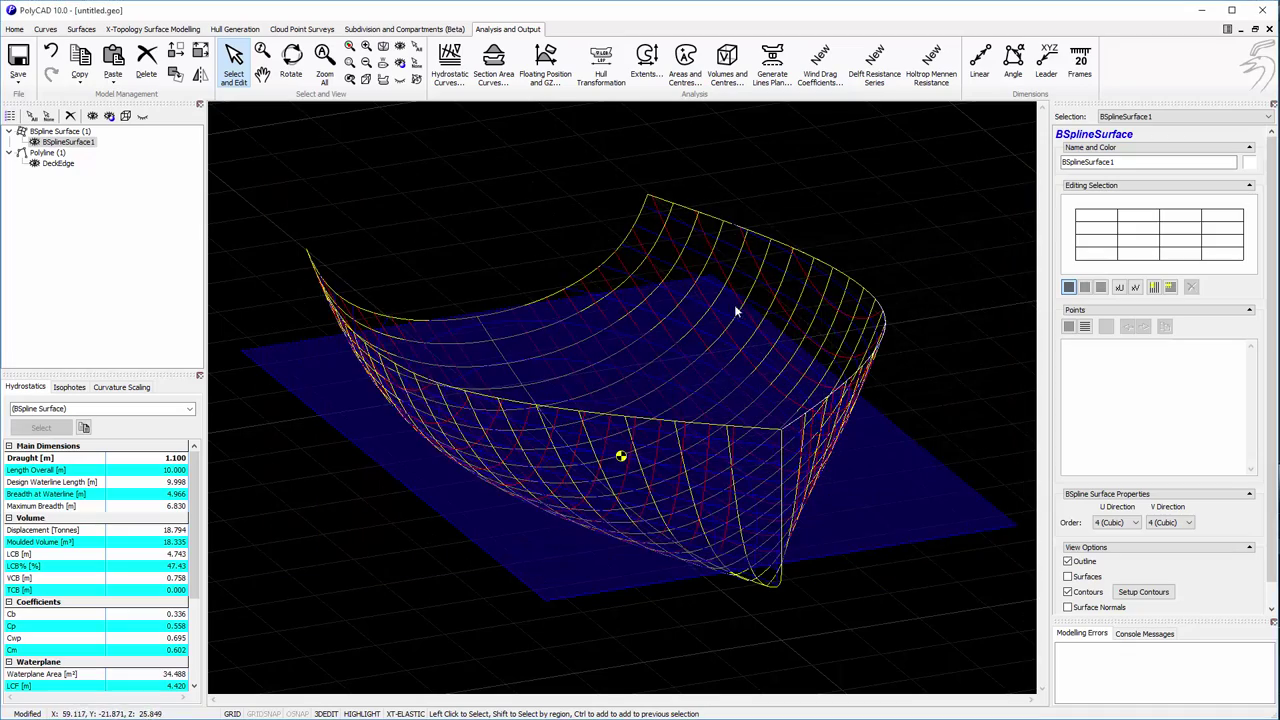
# Extend the hull surface's upper edge along the Y axis to the plane Y = 0.00 to create a half deck surface
pyautogui.rightClick(490, 191)
pyautogui.moveTo(545, 194)
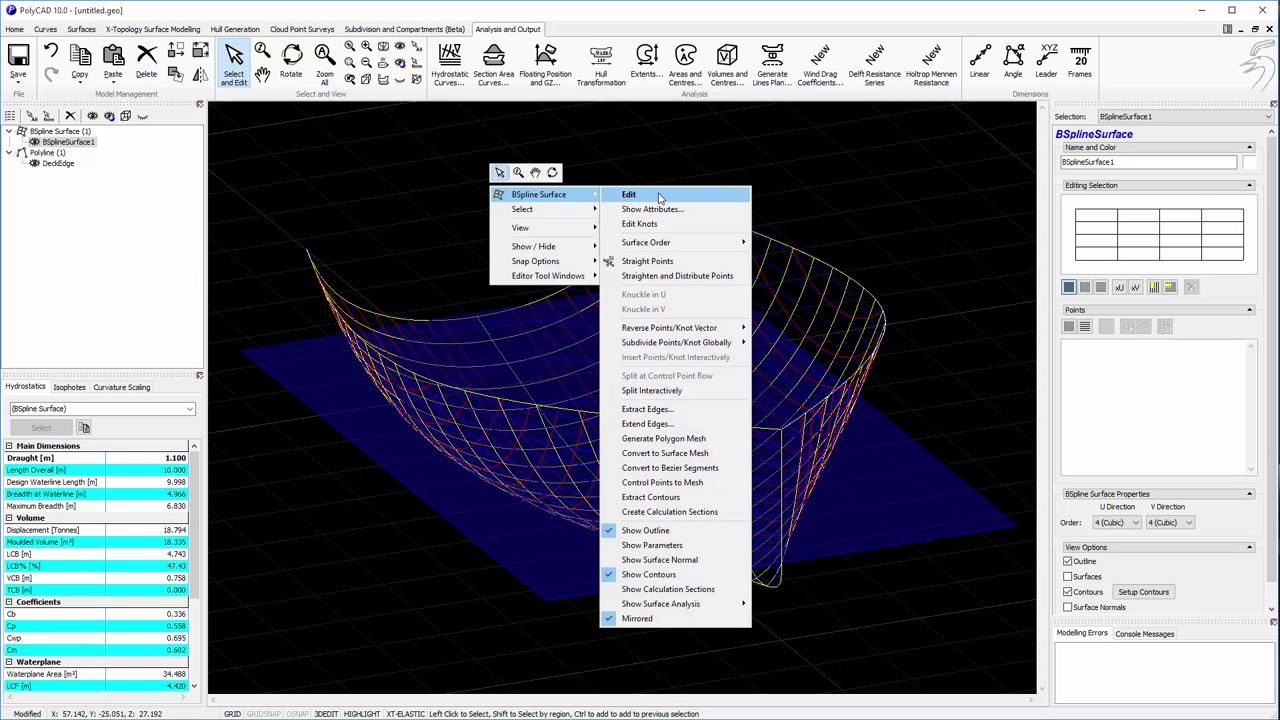
pyautogui.click(678, 424)
pyautogui.click(830, 268)
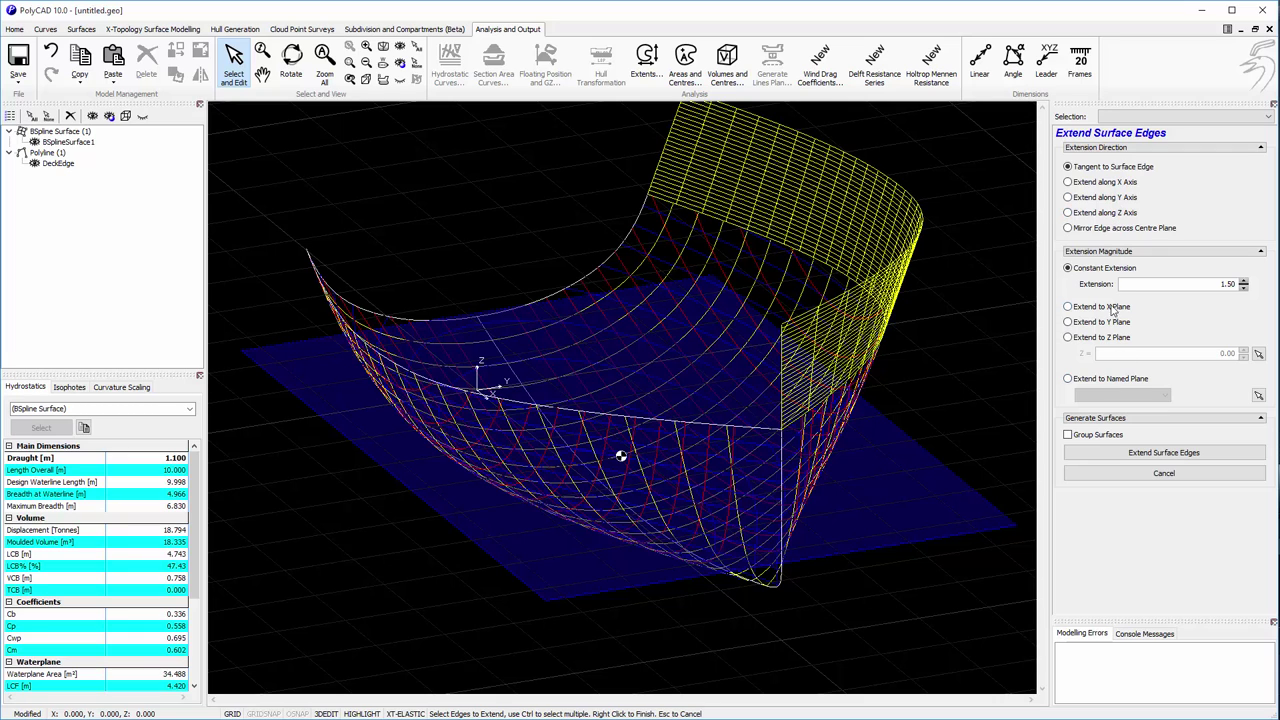
pyautogui.click(1118, 229)
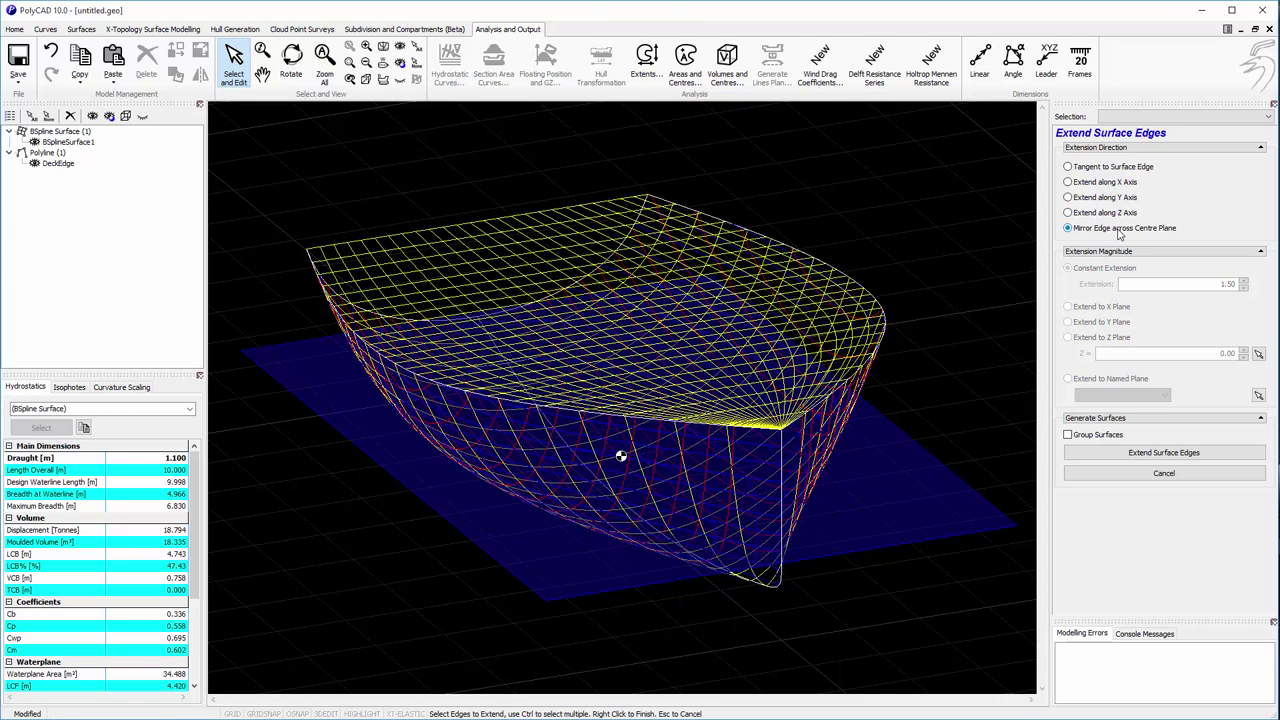
pyautogui.click(1131, 200)
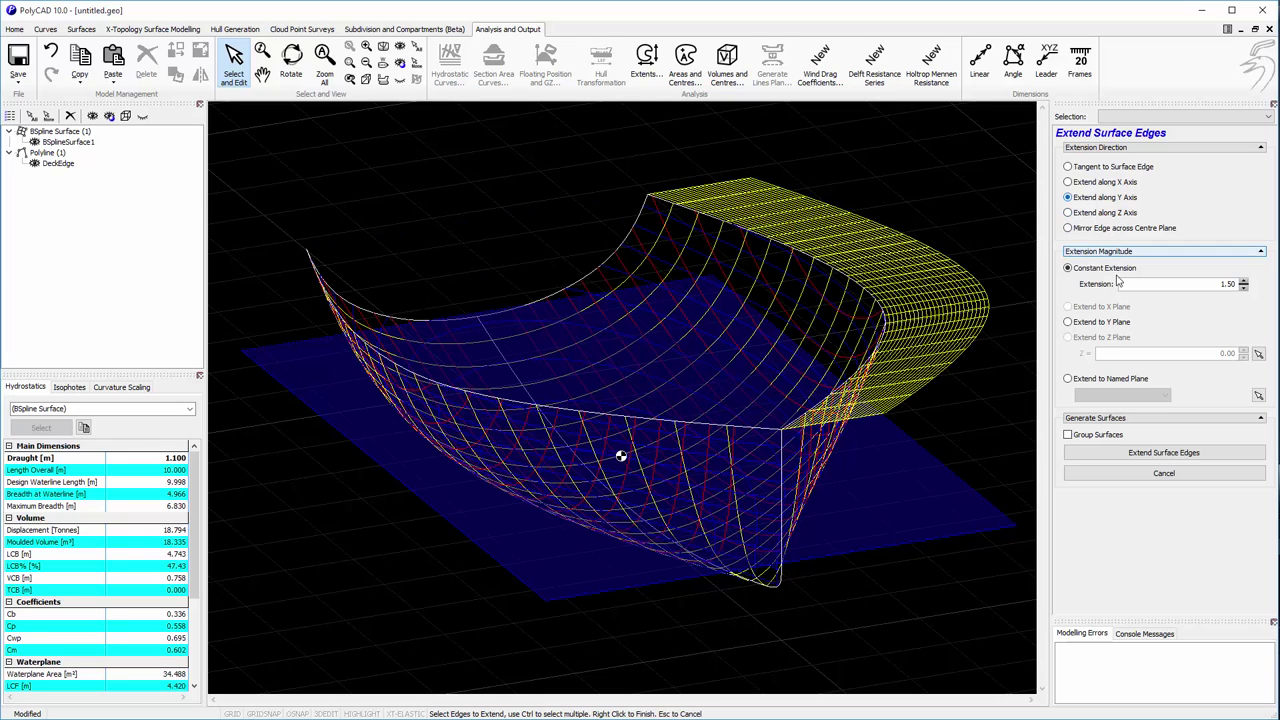
pyautogui.click(1069, 322)
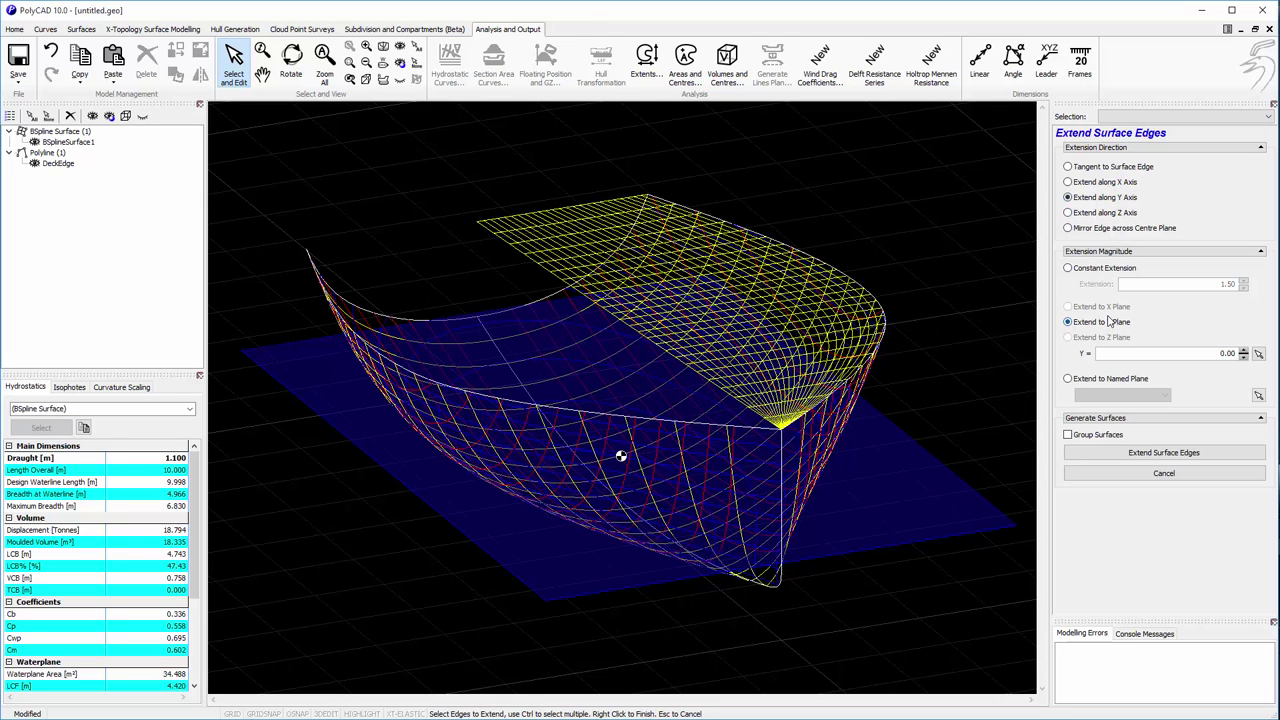
pyautogui.click(1155, 454)
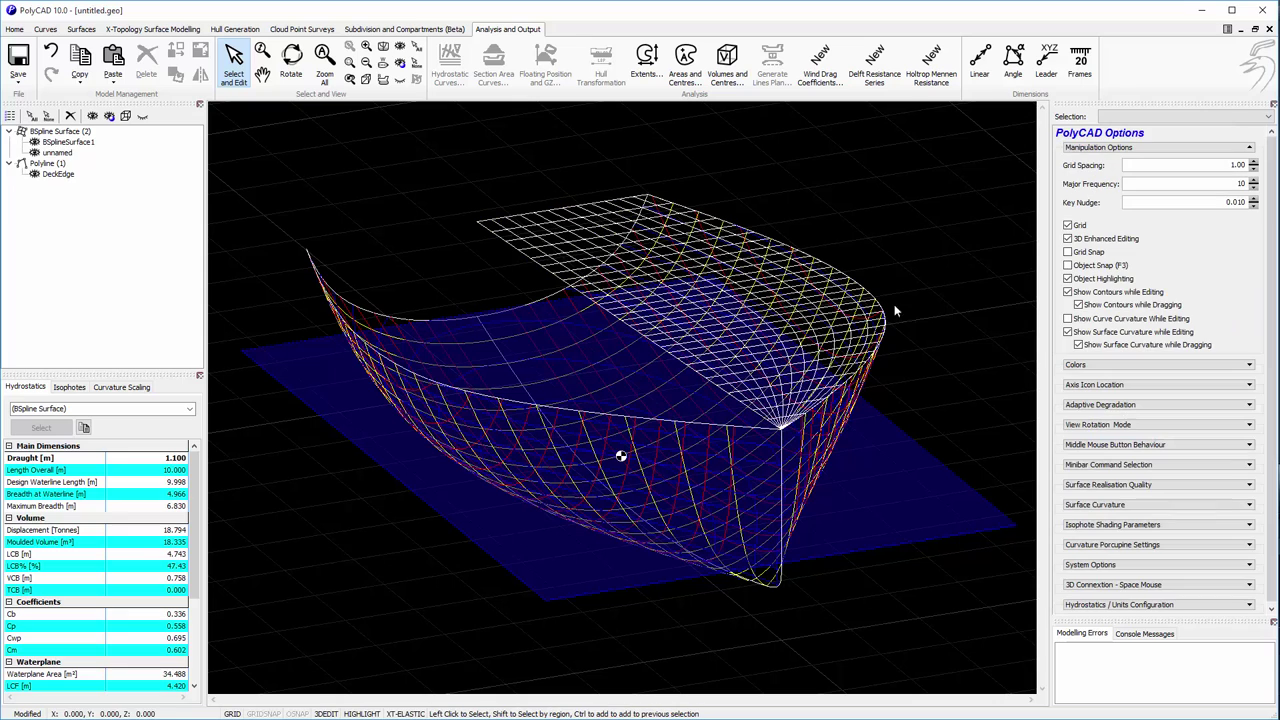
# Add a middle row of control points to the deck surface and set its V direction order to 3 (Bezier)
pyautogui.click(536, 229)
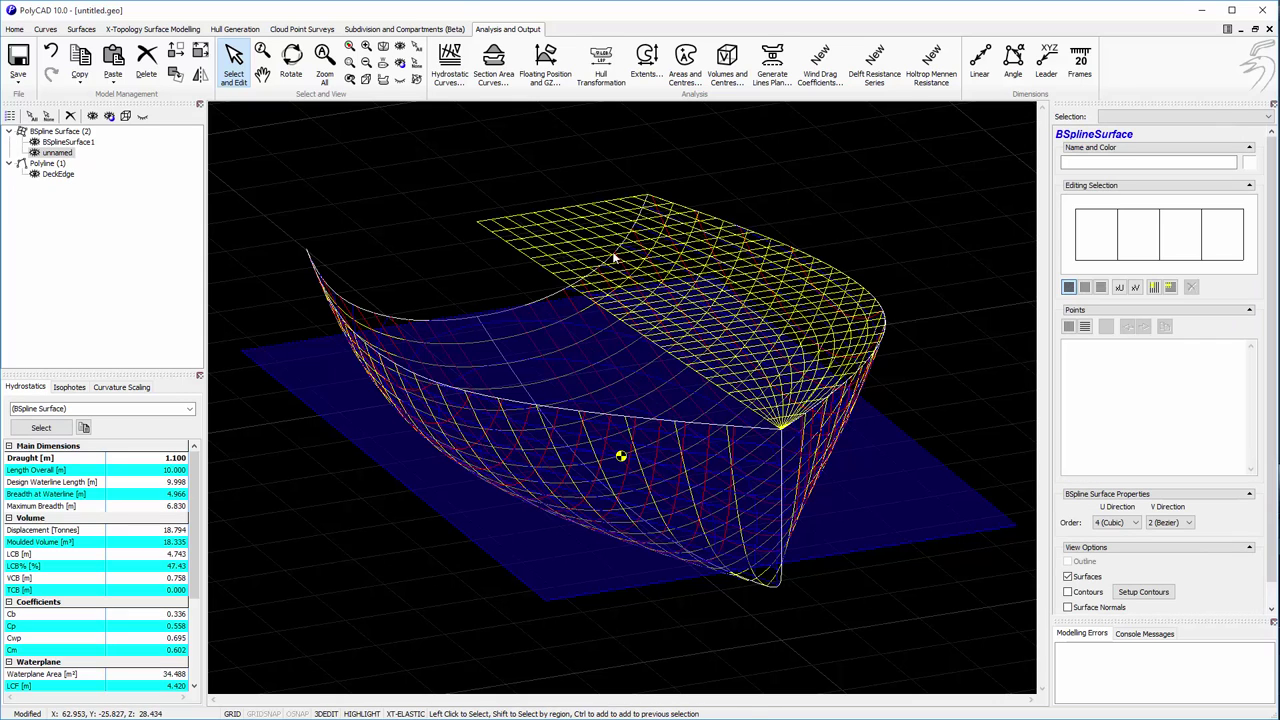
pyautogui.click(292, 62)
pyautogui.moveTo(700, 306); pyautogui.dragTo(1003, 347)
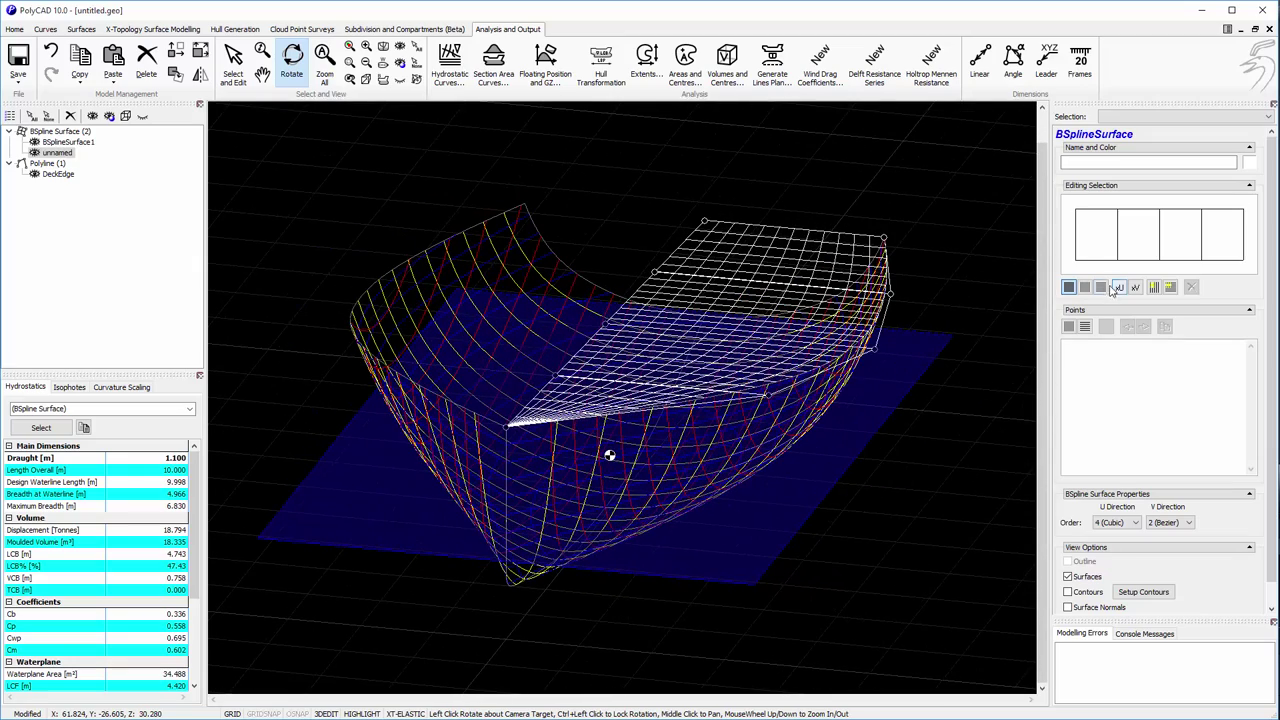
pyautogui.click(1087, 288)
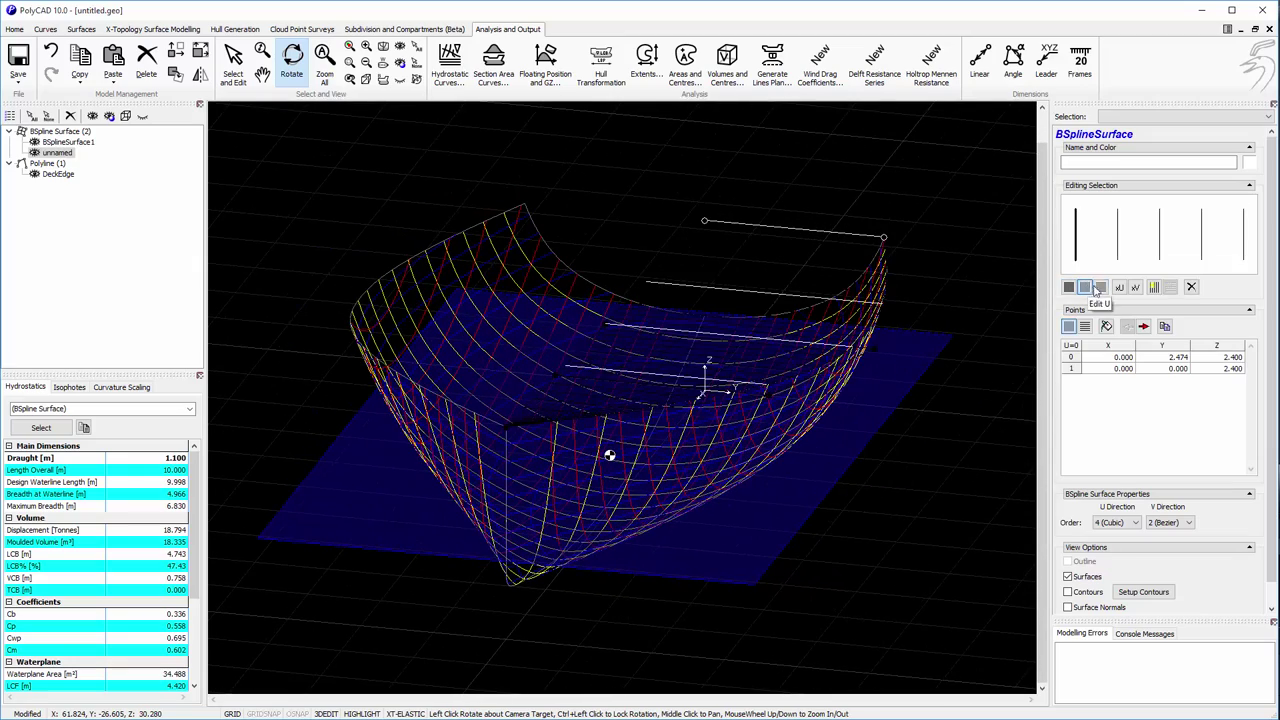
pyautogui.click(1099, 288)
pyautogui.click(1175, 240)
pyautogui.click(1188, 523)
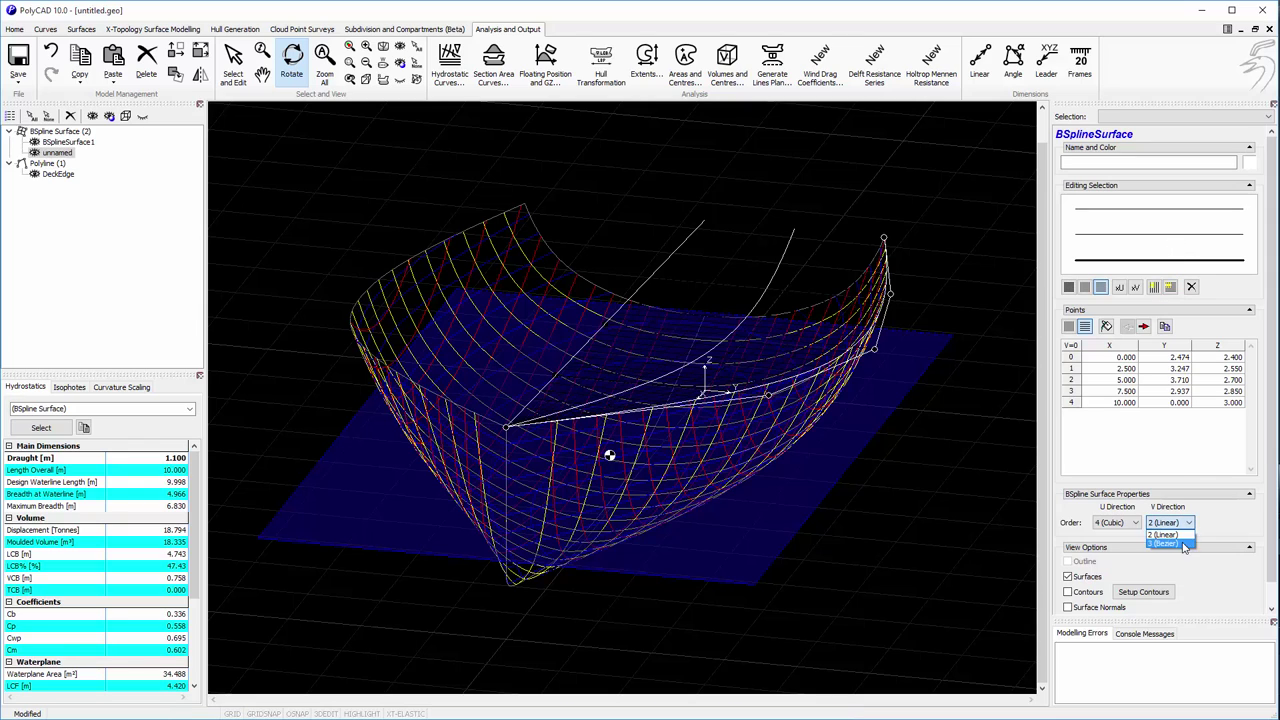
pyautogui.click(1165, 543)
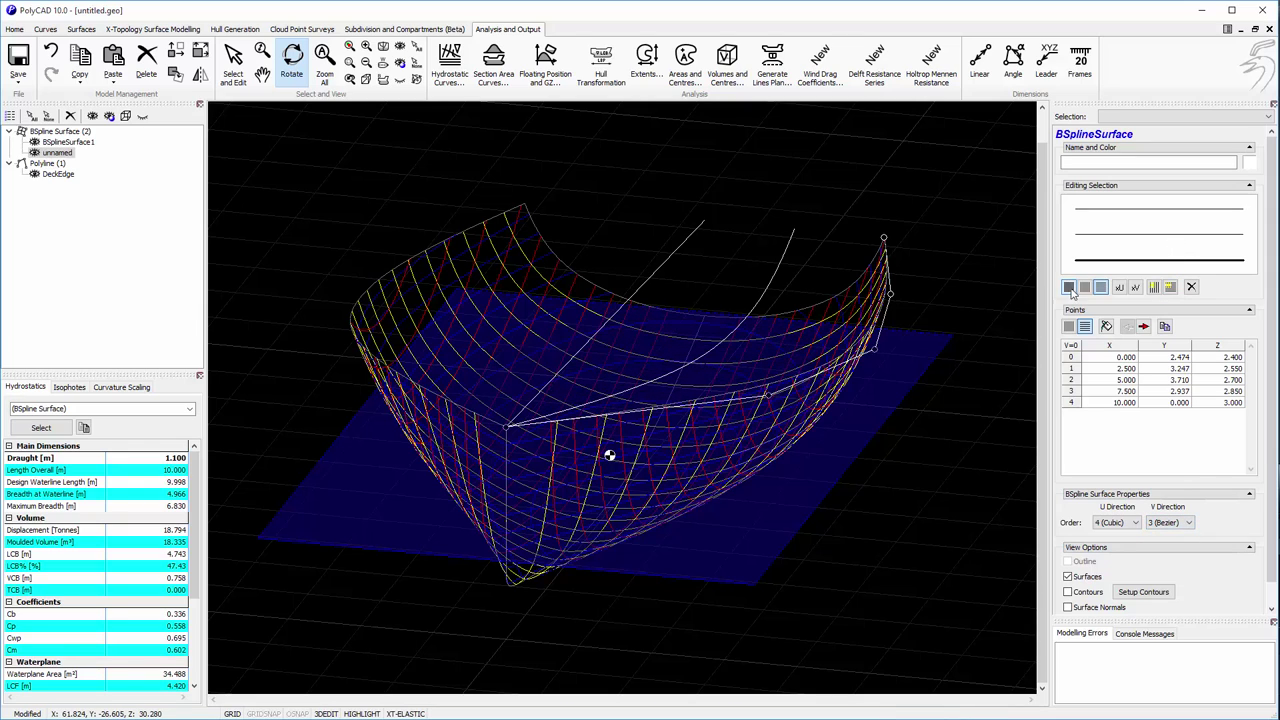
pyautogui.click(1069, 287)
# Raise the deck's centreline and middle-row control points, except those at the bow, to give the deck camber
pyautogui.moveTo(690, 355); pyautogui.dragTo(697, 252)
pyautogui.click(246, 68)
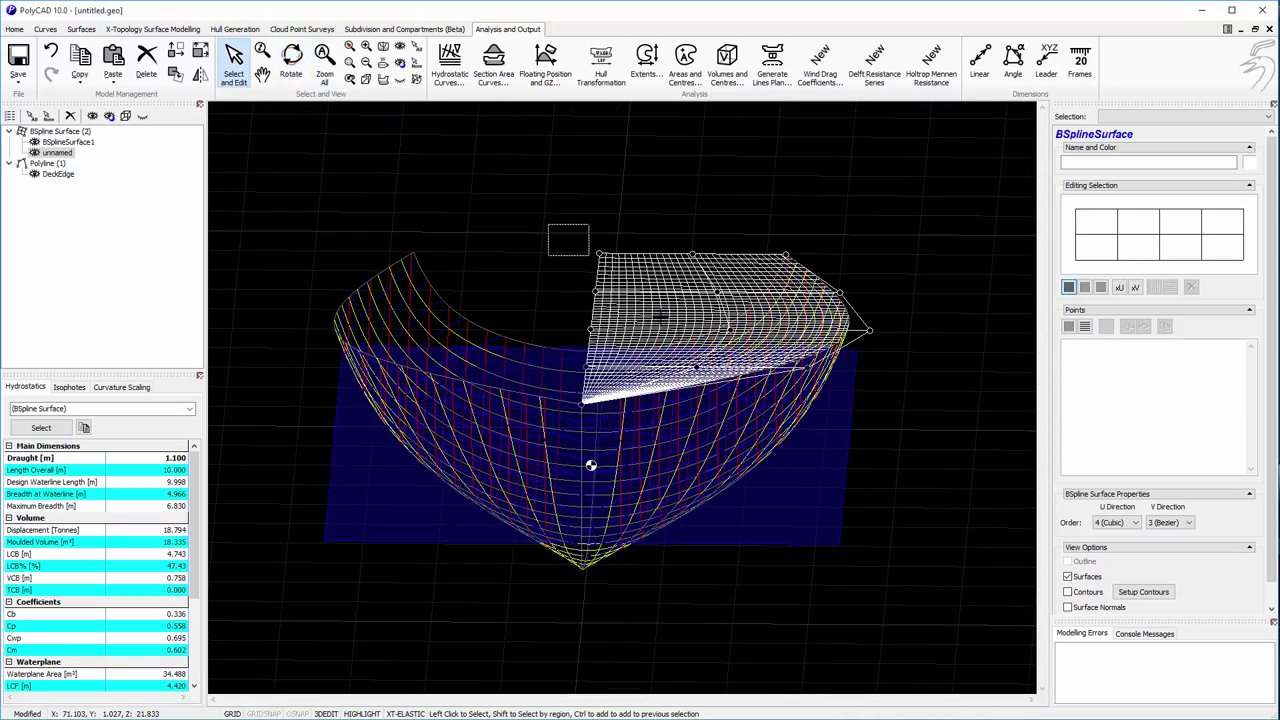
pyautogui.moveTo(743, 371); pyautogui.dragTo(730, 316)
pyautogui.click(291, 62)
pyautogui.moveTo(470, 220); pyautogui.dragTo(694, 271)
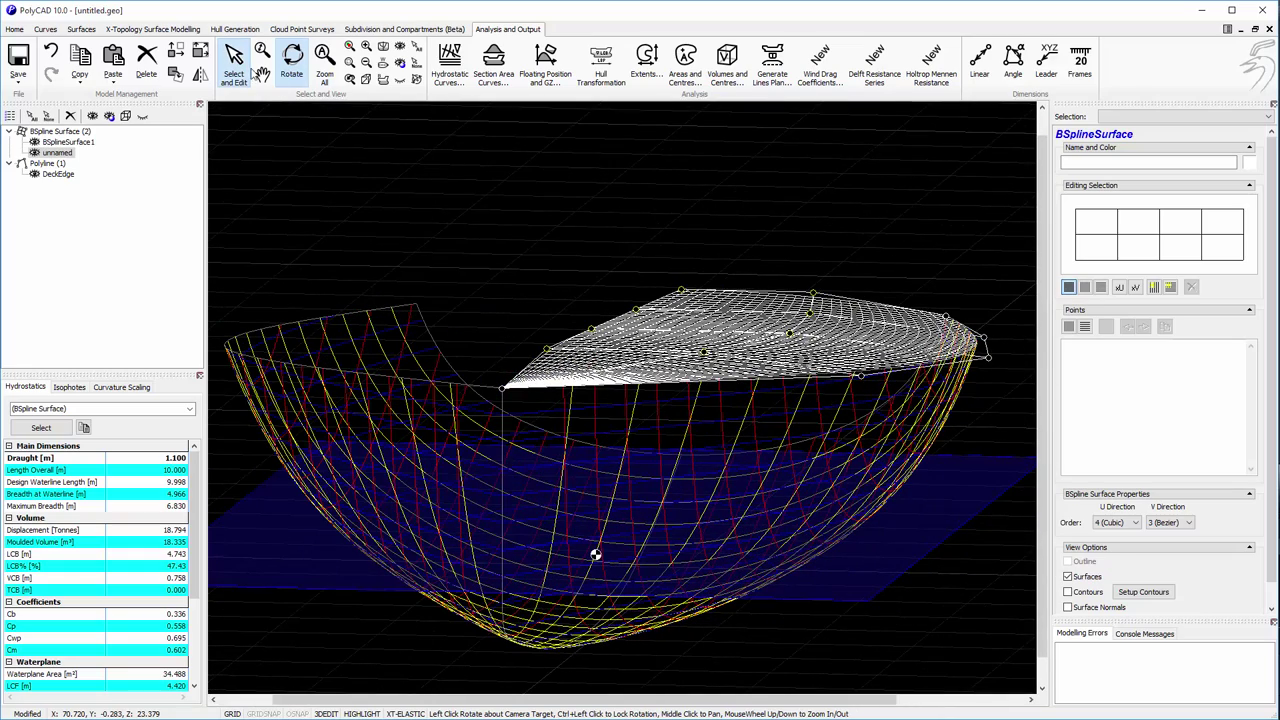
# Lower the raised deck control points slightly, pair by pair at the stern, near the bow and just forward of the stern
pyautogui.click(233, 62)
pyautogui.moveTo(823, 301); pyautogui.dragTo(820, 304)
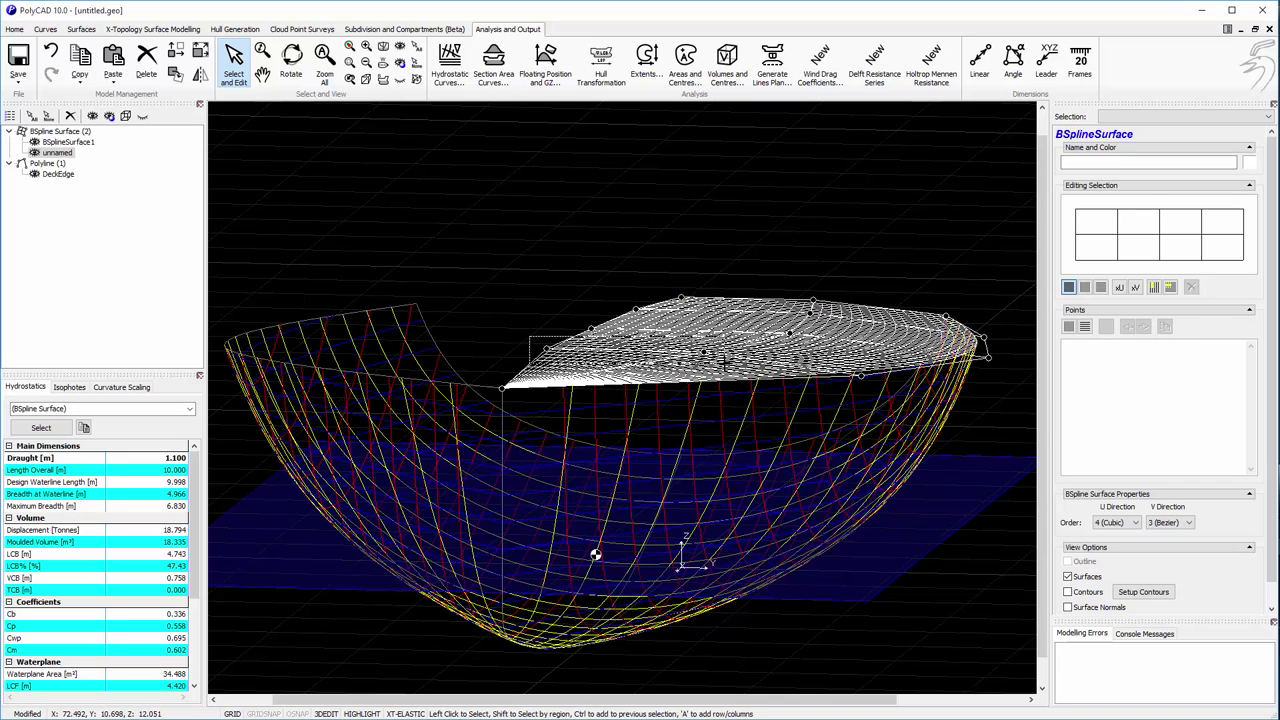
pyautogui.keyDown('shift'); pyautogui.moveTo(724, 363); pyautogui.dragTo(708, 358); pyautogui.keyUp('shift')
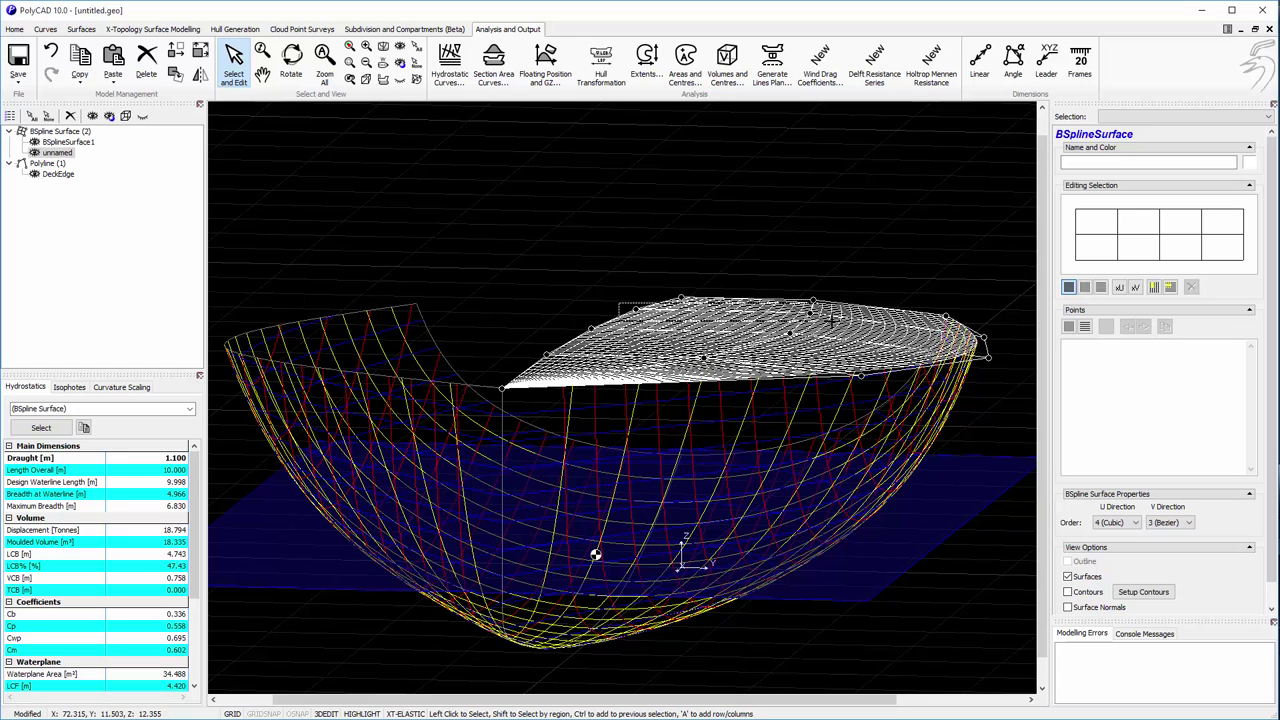
pyautogui.keyDown('shift'); pyautogui.moveTo(832, 320); pyautogui.dragTo(814, 312); pyautogui.keyUp('shift')
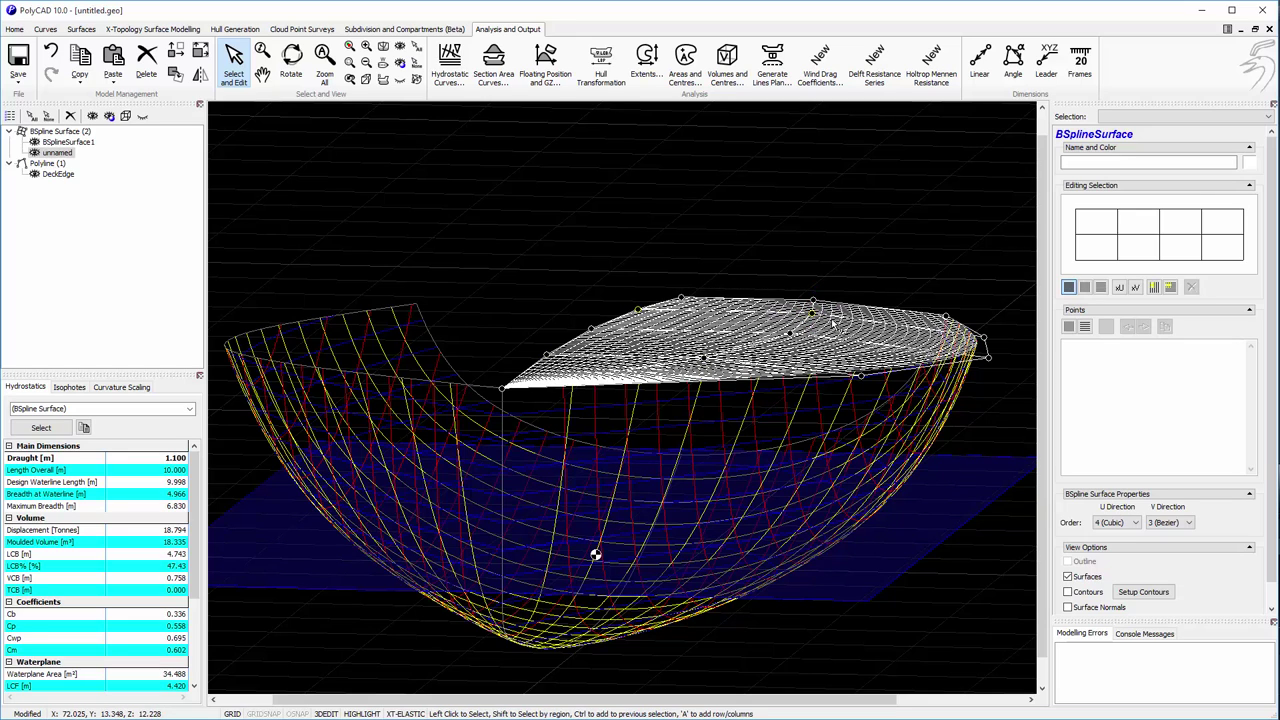
# Display the deck surface with contours instead of its surface mesh
pyautogui.click(294, 63)
pyautogui.moveTo(530, 180); pyautogui.dragTo(545, 300)
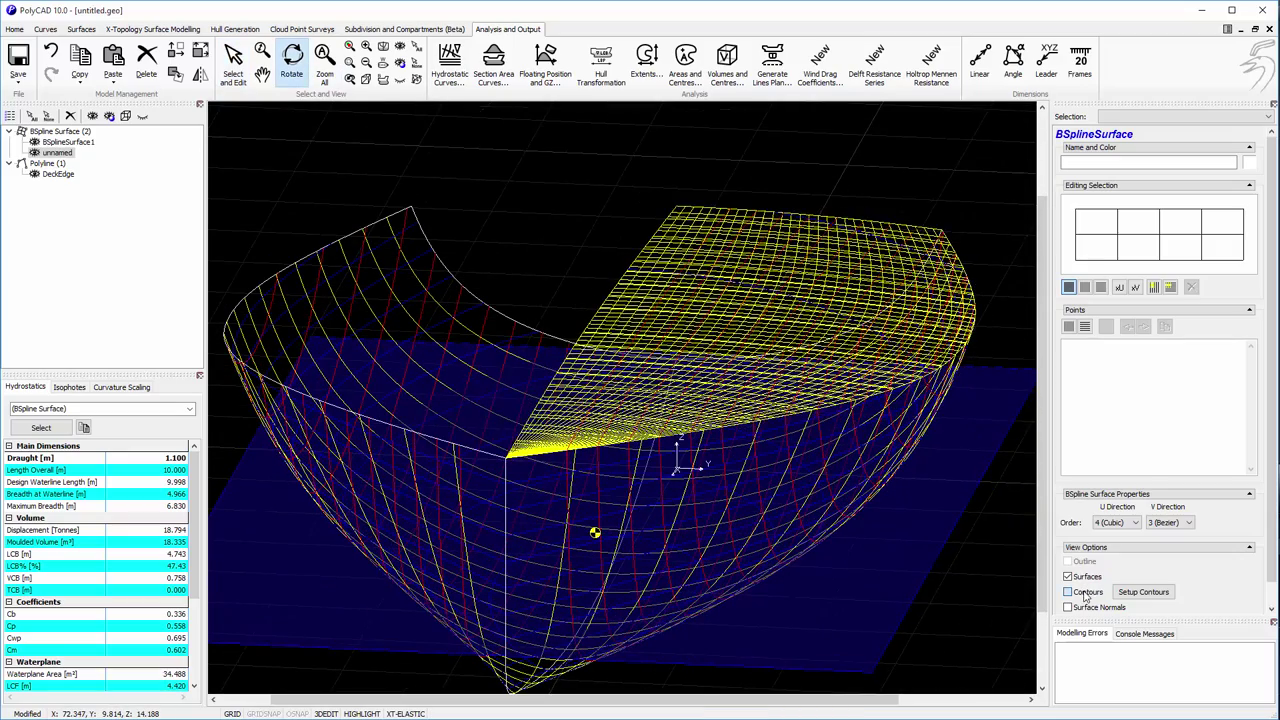
pyautogui.click(1088, 577)
pyautogui.moveTo(846, 394)
pyautogui.mouseDown()
pyautogui.moveTo(755, 373)
pyautogui.moveTo(886, 390)
pyautogui.moveTo(860, 449)
pyautogui.moveTo(820, 420)
pyautogui.moveTo(651, 446)
pyautogui.moveTo(600, 430)
pyautogui.moveTo(651, 371)
pyautogui.moveTo(489, 392)
pyautogui.moveTo(406, 174)
pyautogui.mouseUp()
pyautogui.click(237, 70)
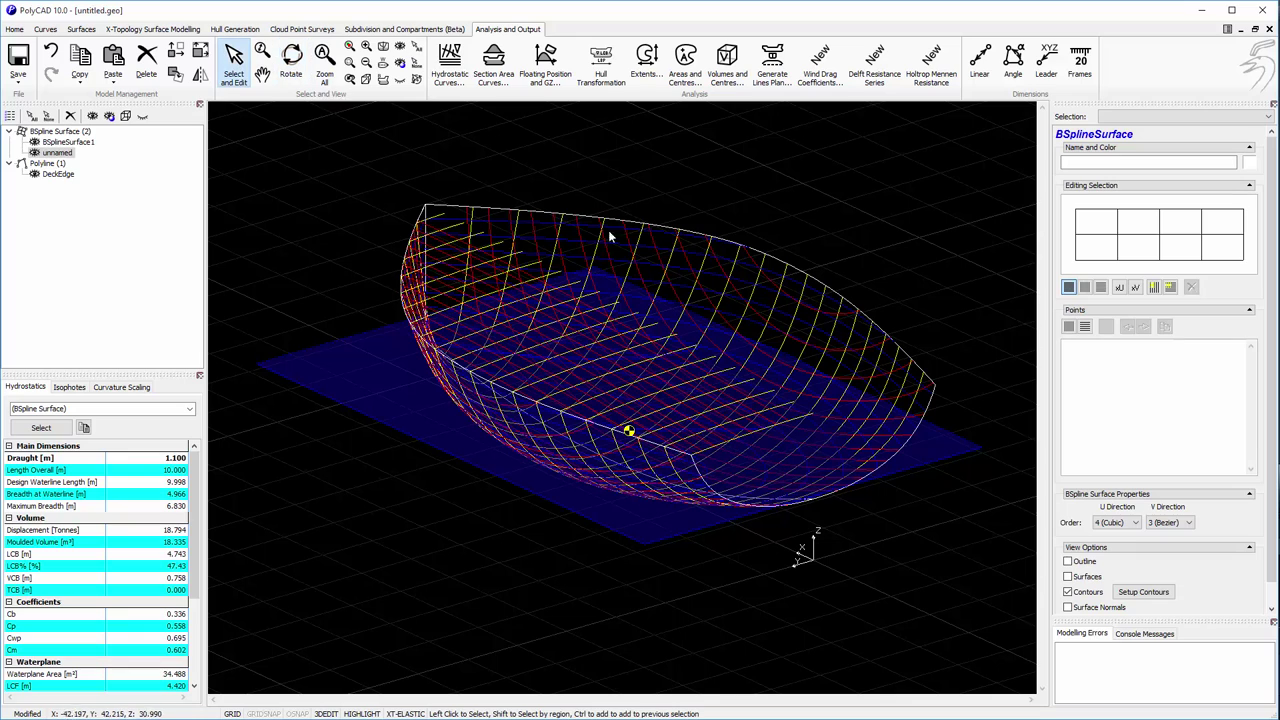
# Extract the deck surface's stern edge as a BSpline curve
pyautogui.click(727, 494)
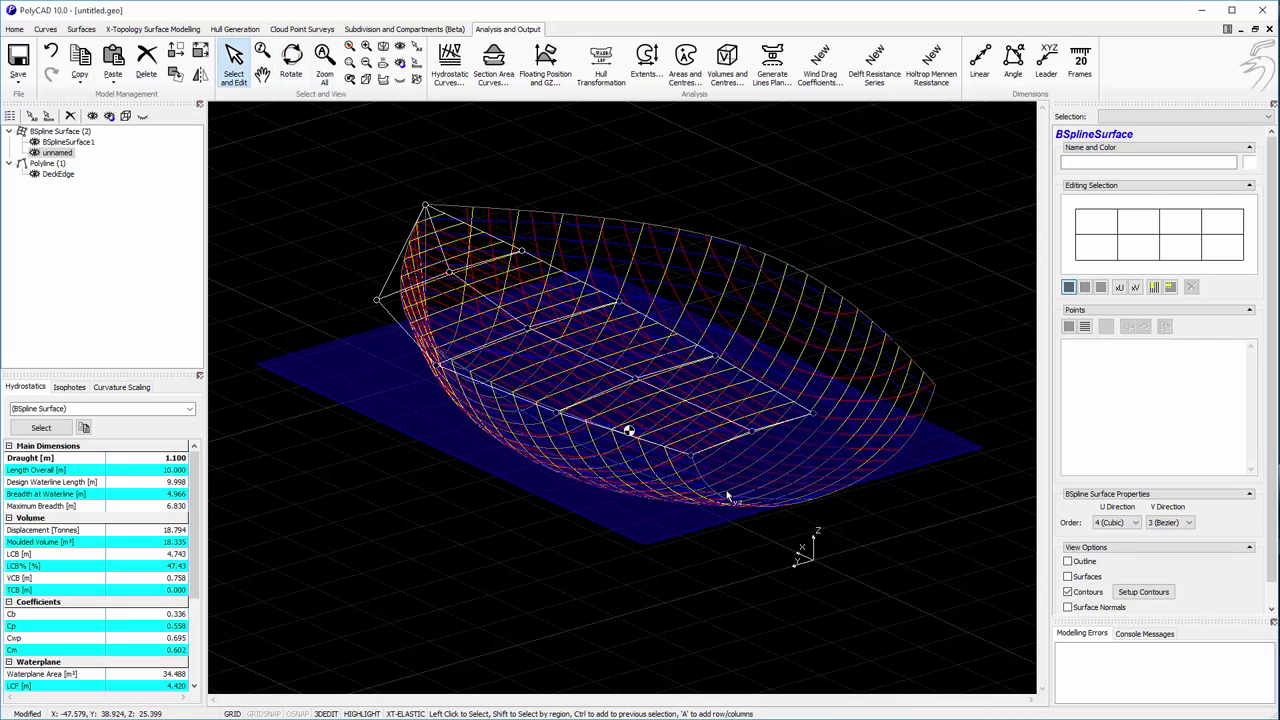
pyautogui.rightClick(758, 413)
pyautogui.moveTo(805, 440)
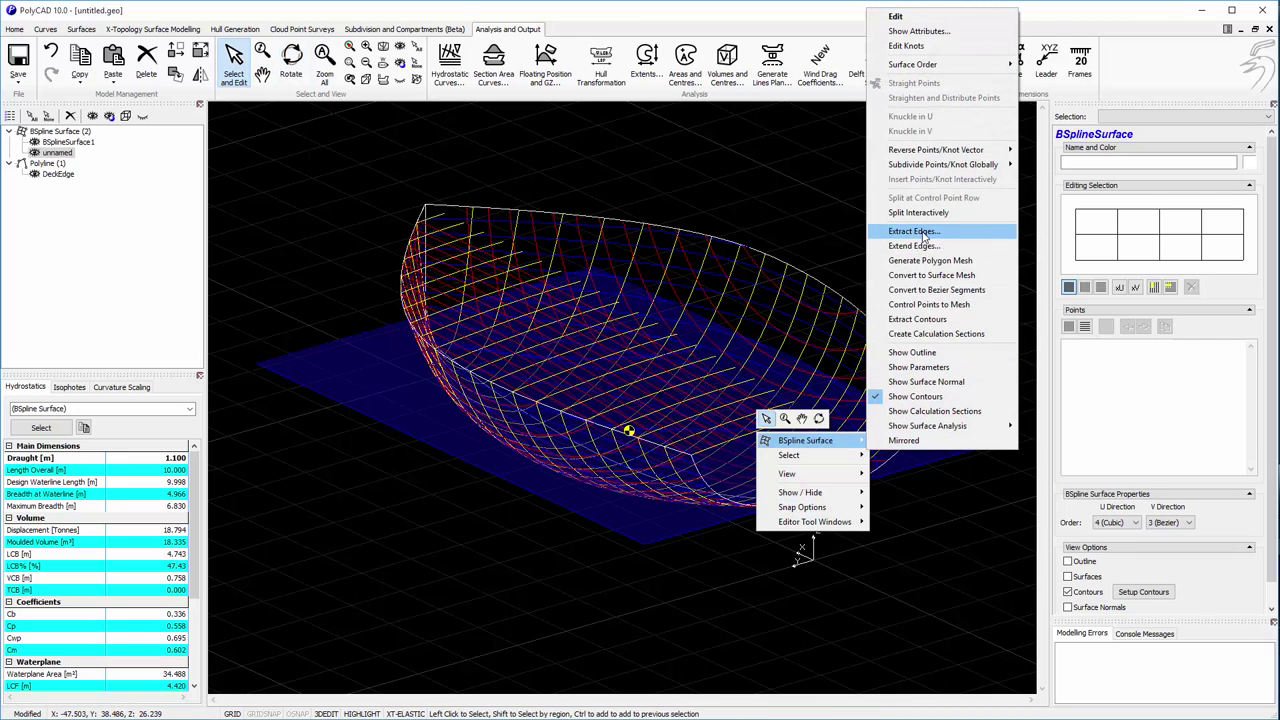
pyautogui.click(922, 232)
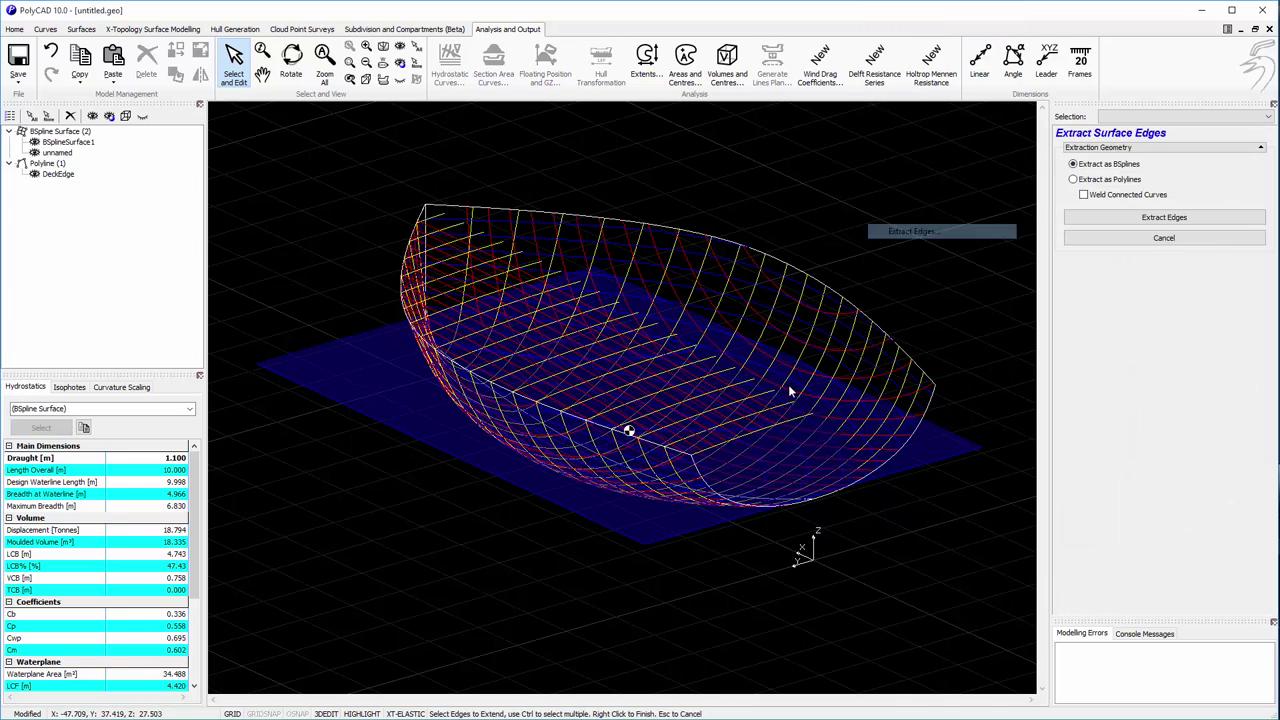
pyautogui.click(1131, 182)
pyautogui.click(1164, 214)
# Extract the hull surface's curved transom edge as a BSpline curve
pyautogui.rightClick(712, 496)
pyautogui.moveTo(735, 494)
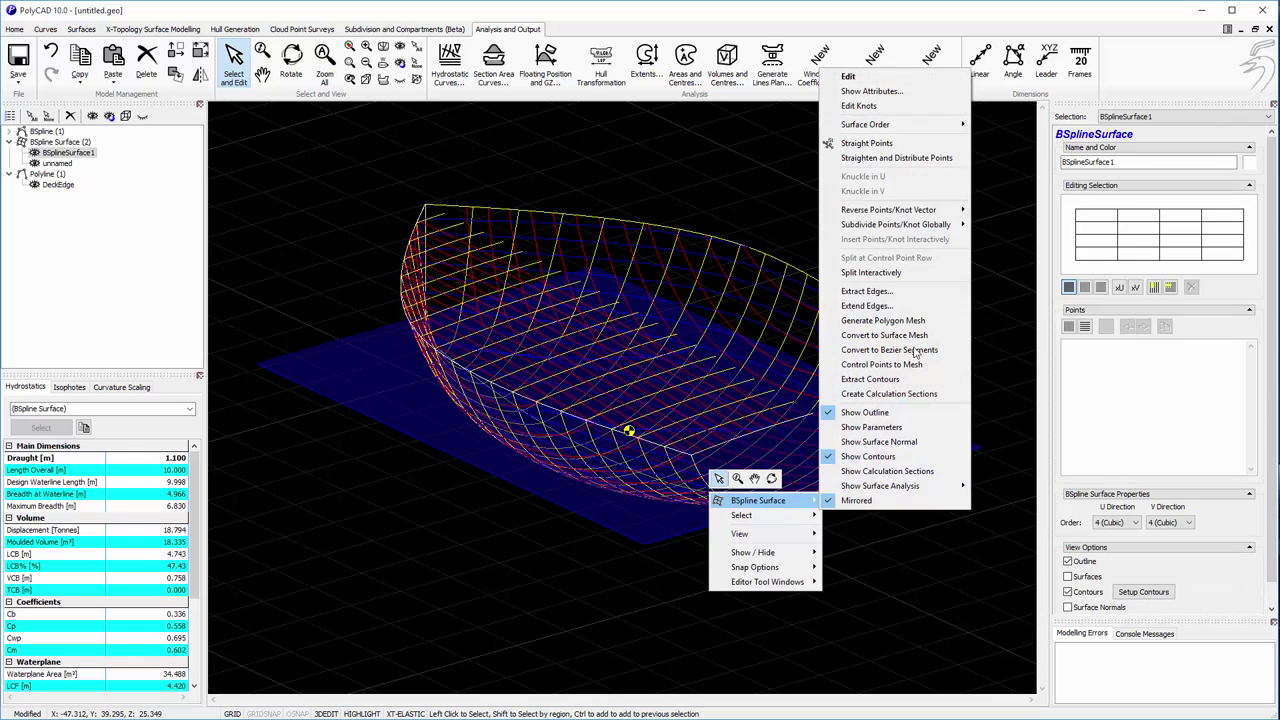
pyautogui.click(897, 296)
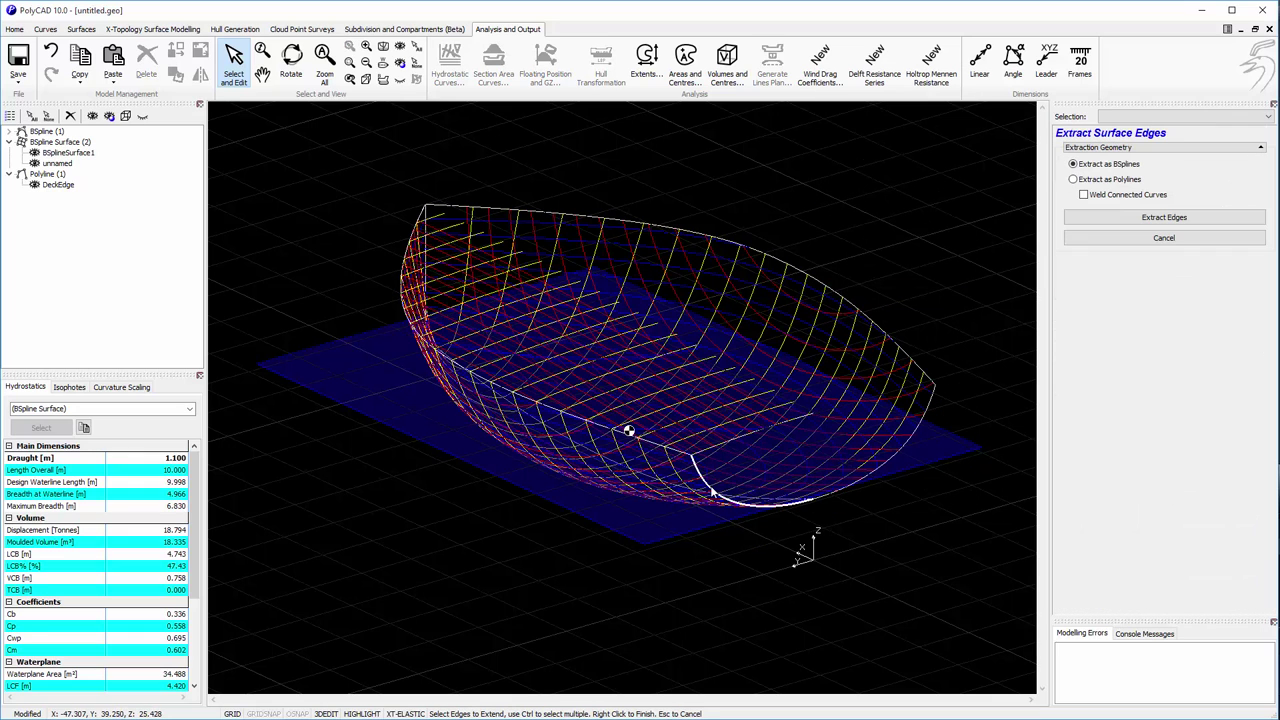
pyautogui.click(1131, 220)
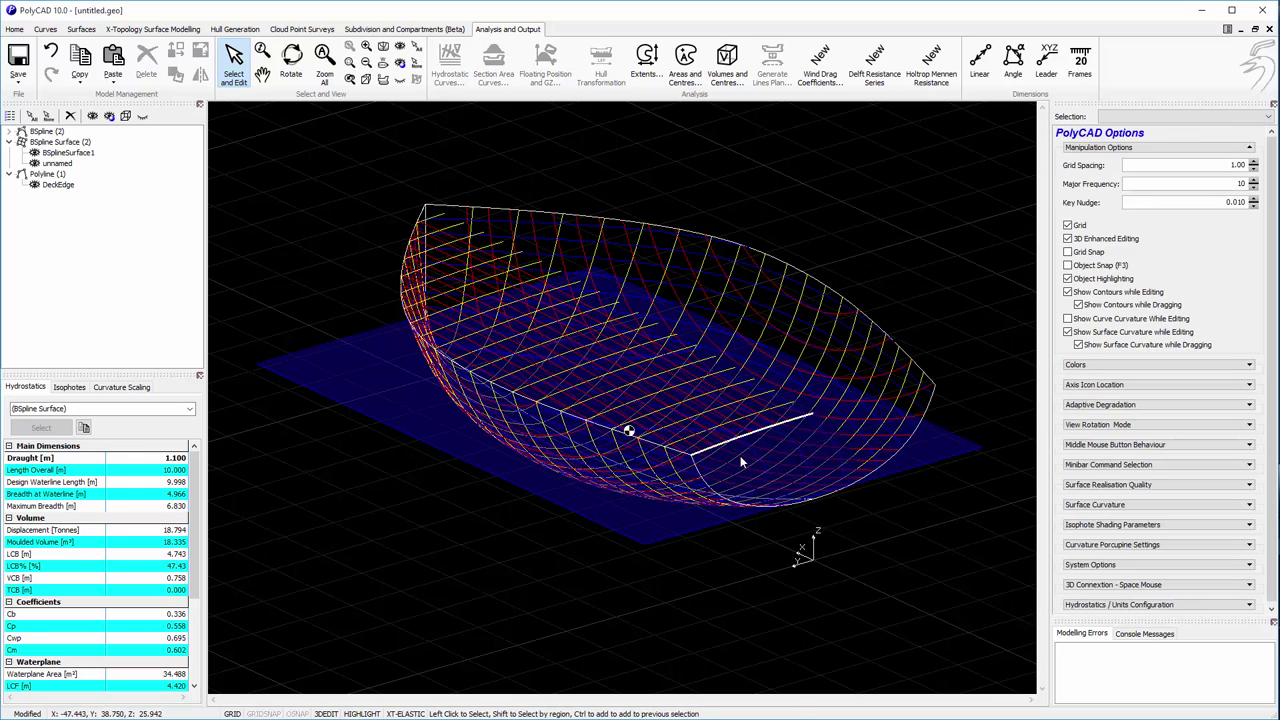
# Create a ruled BSpline surface between the two extracted edge curves to form the half transom
pyautogui.click(736, 492)
pyautogui.keyDown('ctrl'); pyautogui.click(757, 428); pyautogui.keyUp('ctrl')
pyautogui.rightClick(757, 432)
pyautogui.moveTo(781, 438)
pyautogui.click(912, 569)
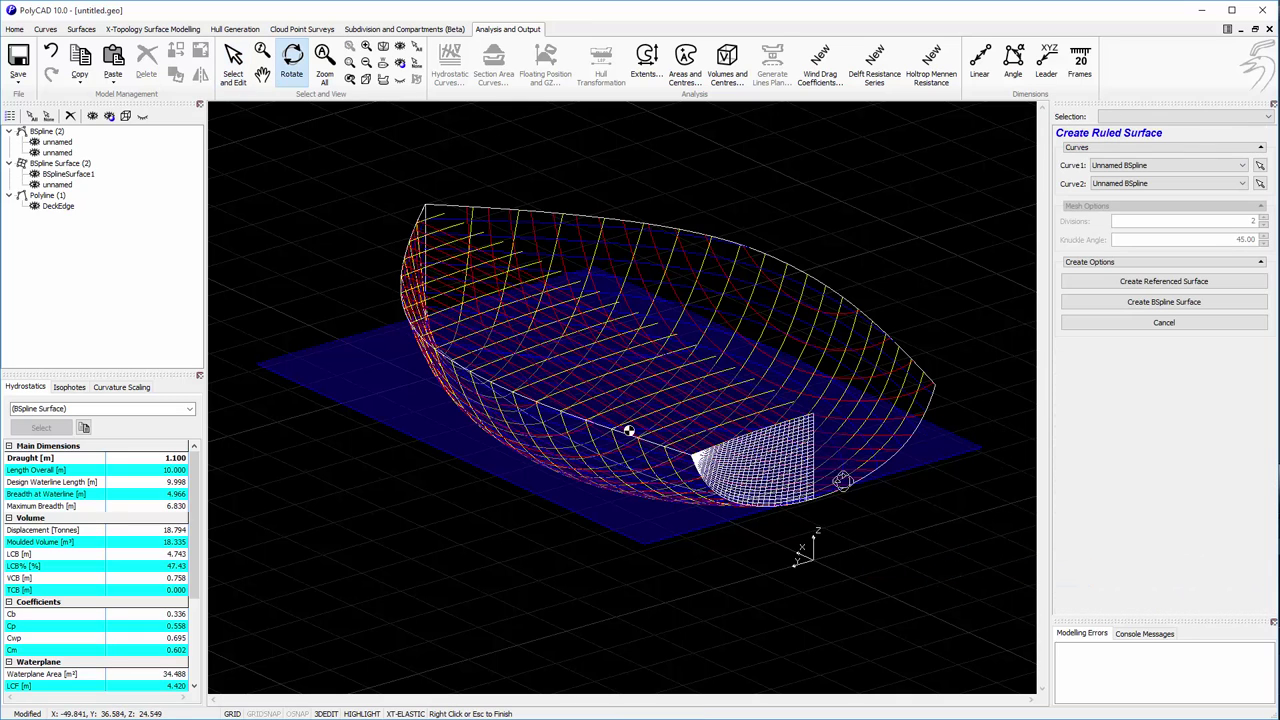
pyautogui.click(1163, 302)
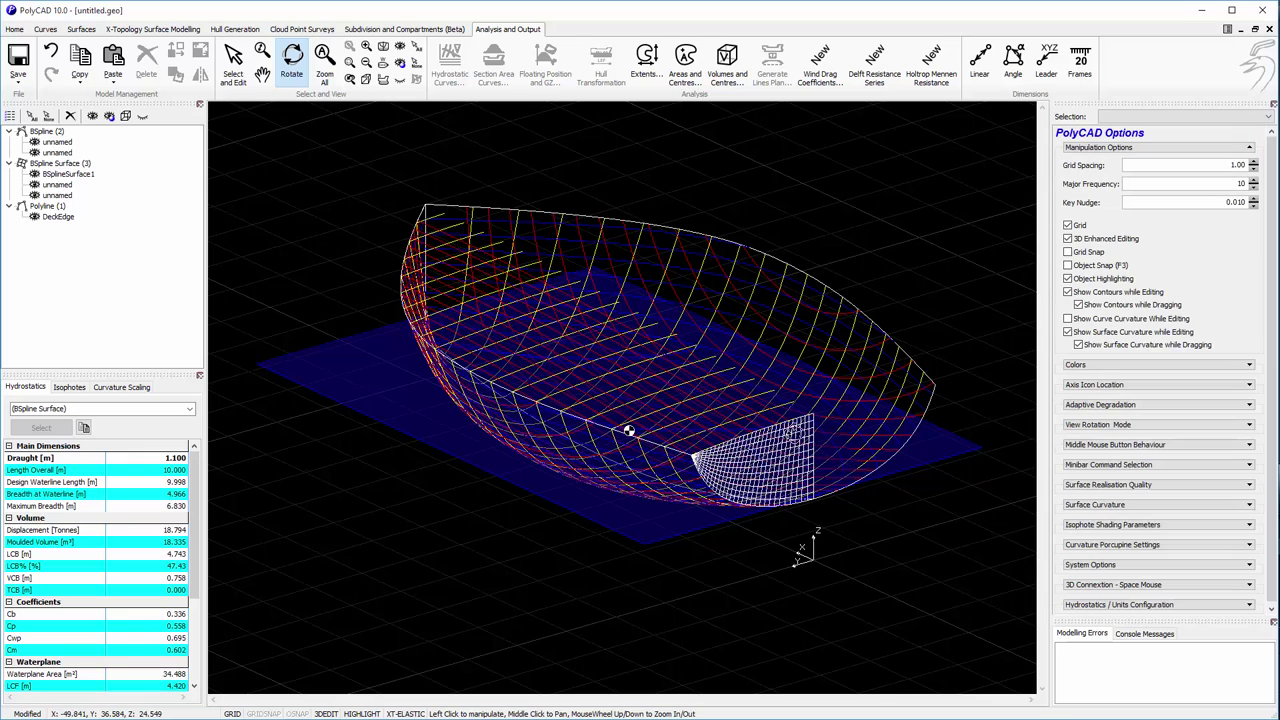
# Combine the hull, deck and transom BSpline surfaces into one BSpline Surface List
pyautogui.click(246, 70)
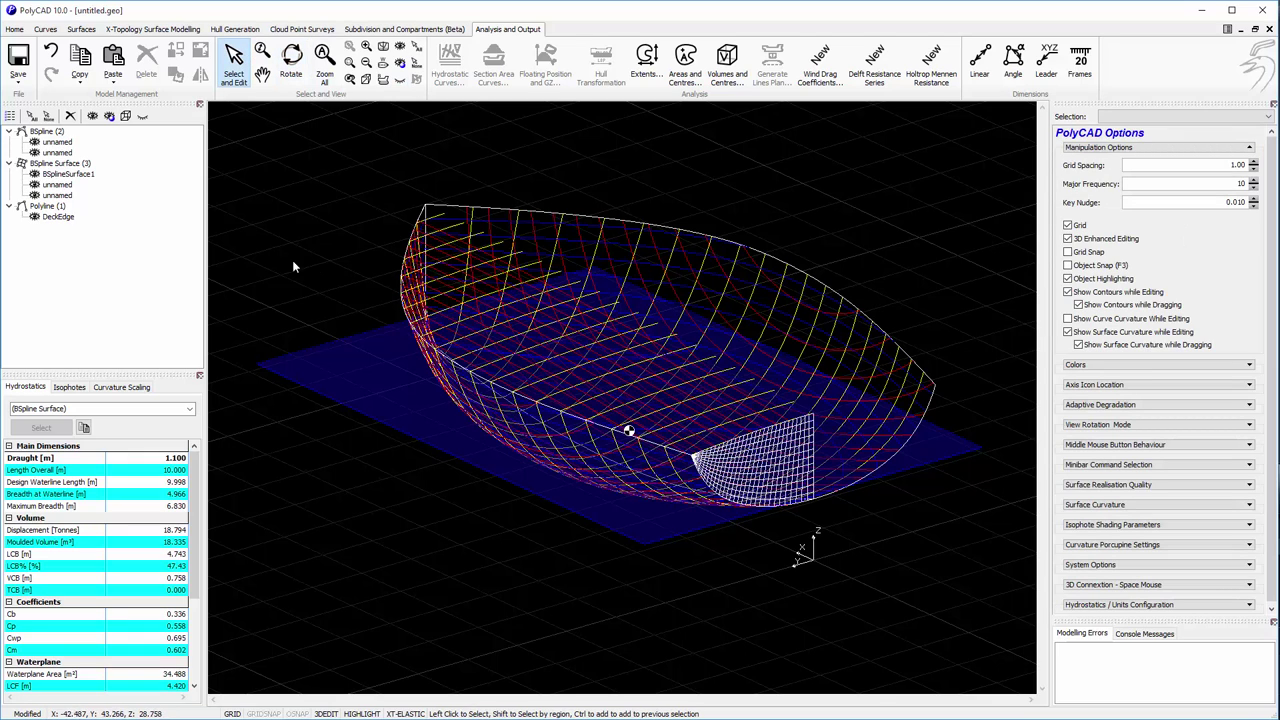
pyautogui.click(75, 163)
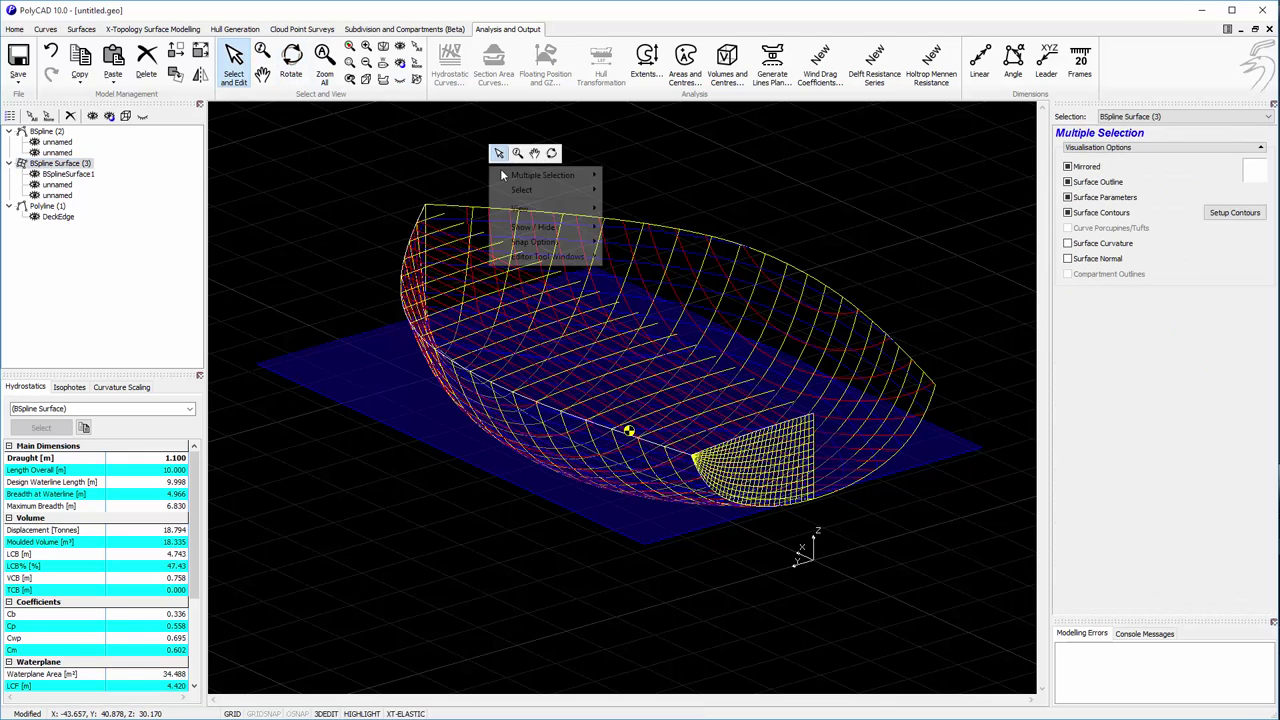
pyautogui.moveTo(502, 175)
pyautogui.click(680, 173)
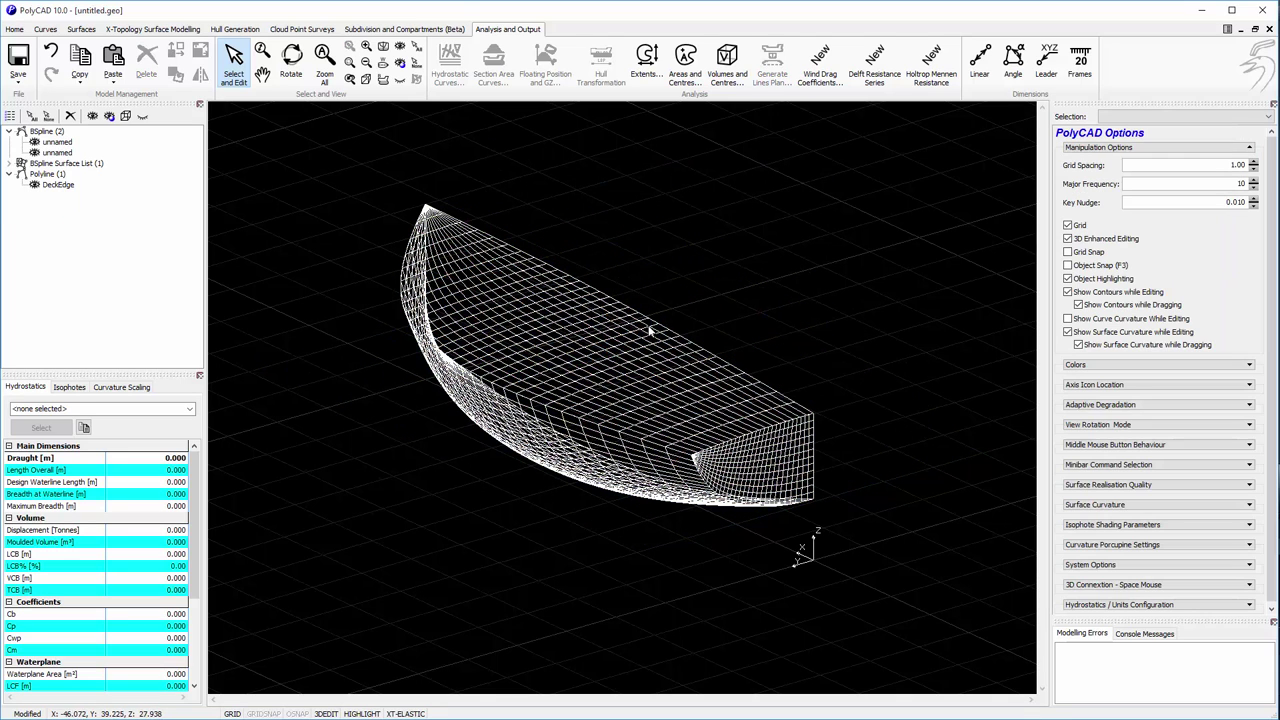
# Mirror the surface list and display it with contours instead of its surface mesh
pyautogui.click(540, 300)
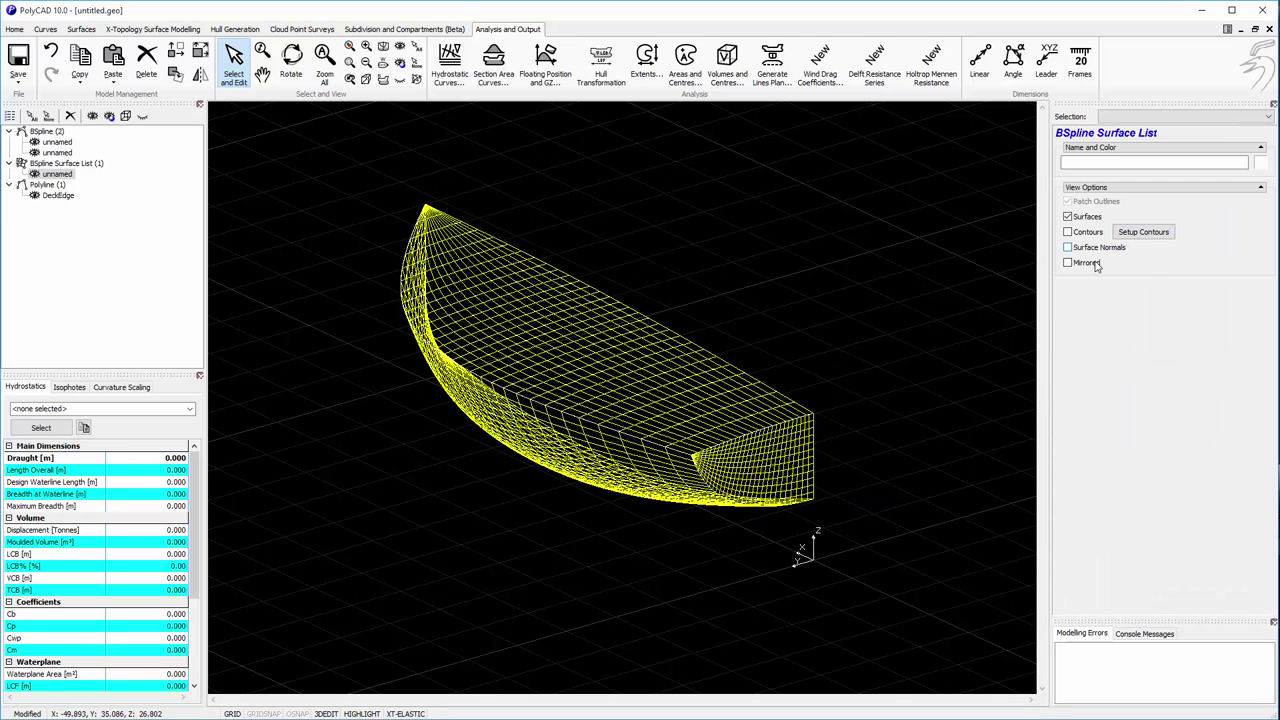
pyautogui.click(1087, 263)
pyautogui.click(1087, 217)
pyautogui.click(1087, 232)
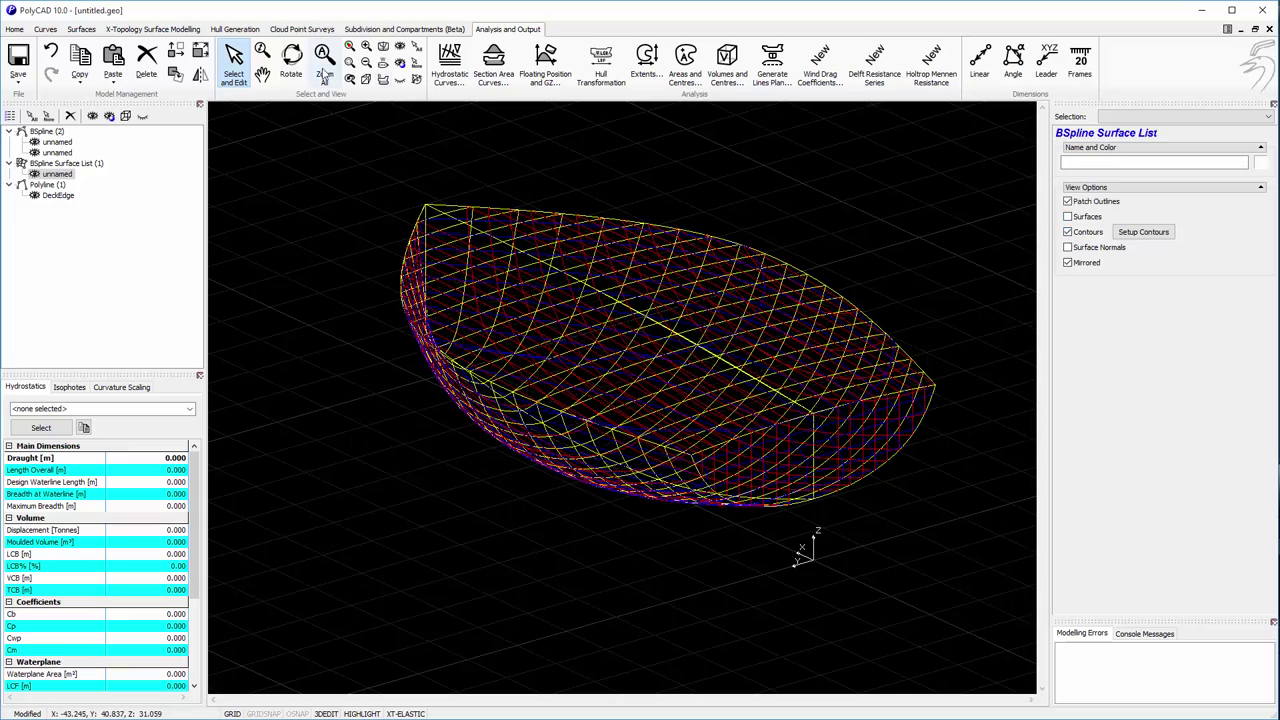
# Shade the surface list, set its colour to blue, and inspect the closed hull and deck from the bow
pyautogui.click(291, 62)
pyautogui.moveTo(431, 197); pyautogui.dragTo(700, 300)
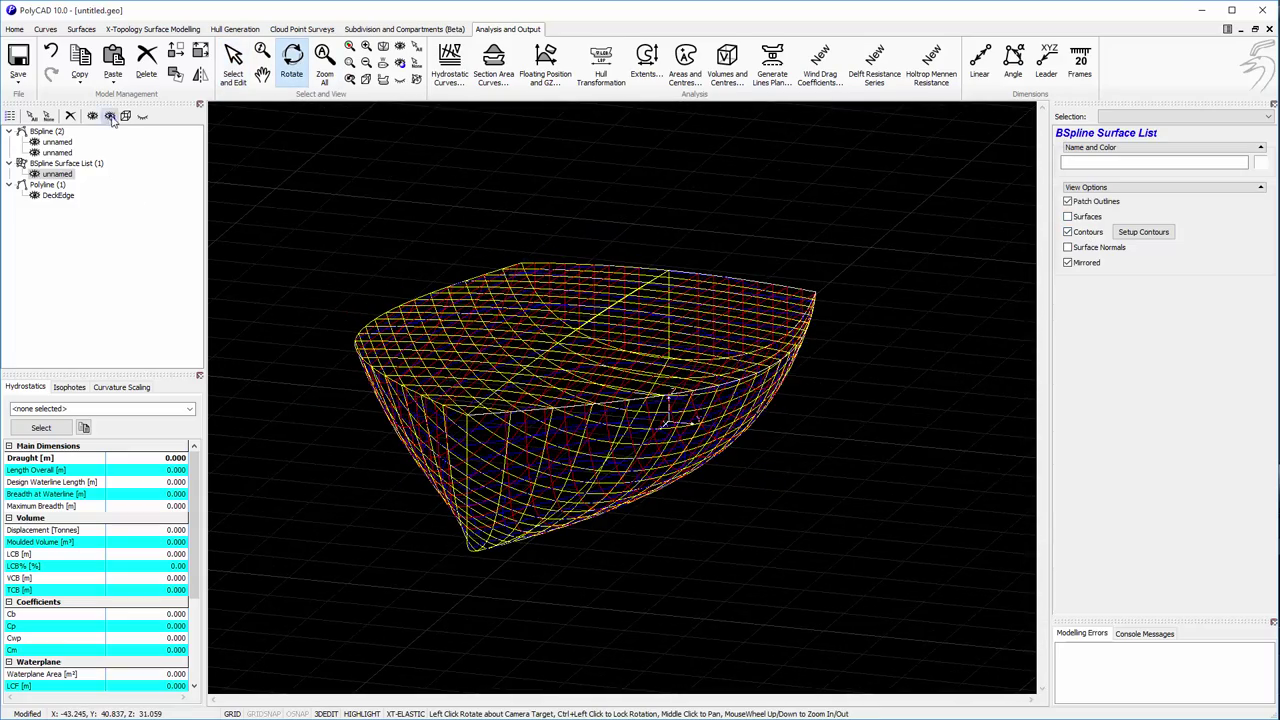
pyautogui.click(110, 116)
pyautogui.click(1245, 161)
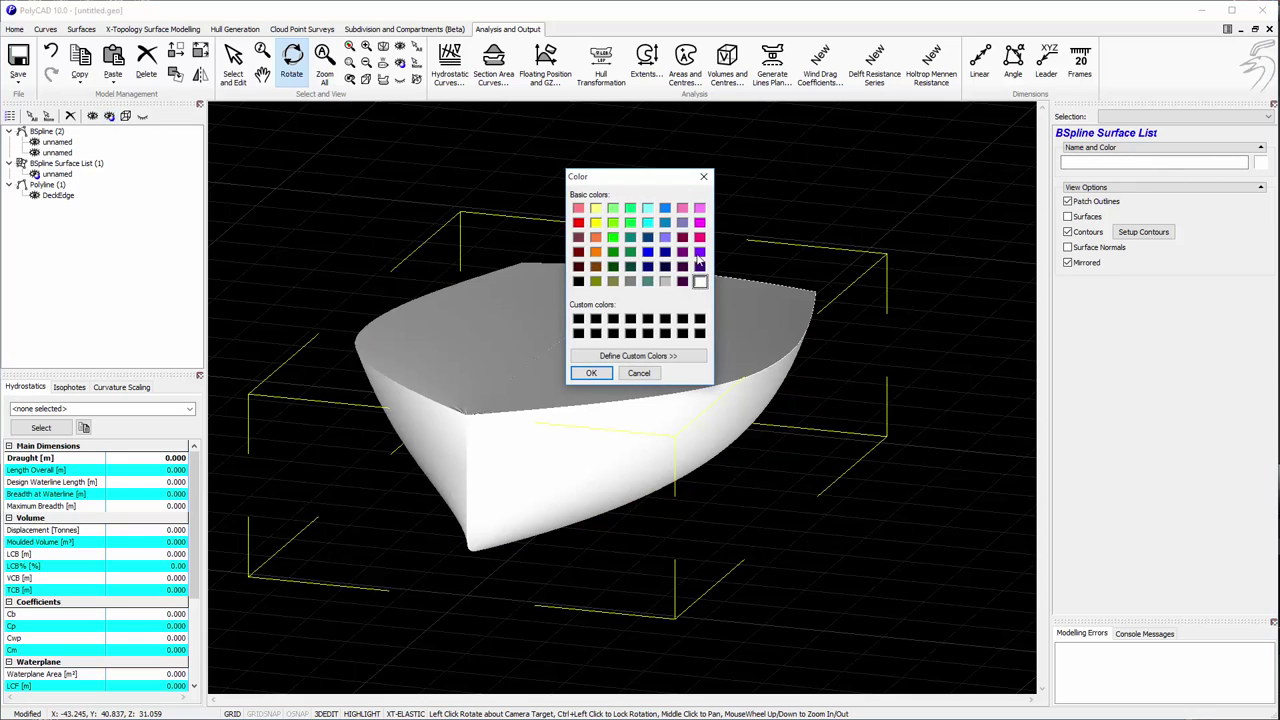
pyautogui.click(591, 373)
pyautogui.moveTo(634, 397); pyautogui.dragTo(396, 176)
pyautogui.scroll(3, 646, 351)
pyautogui.click(233, 62)
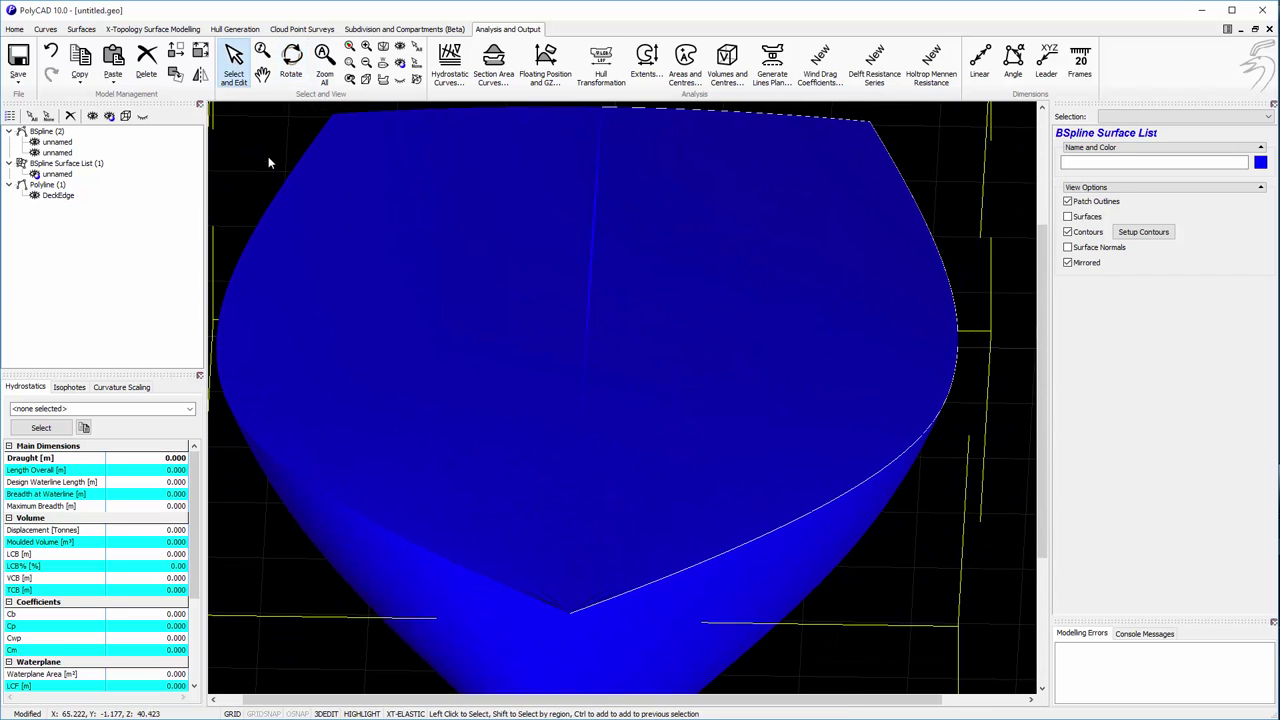
# Explode the BSpline Surface List back into its separate hull, deck and transom surfaces
pyautogui.rightClick(362, 150)
pyautogui.moveTo(410, 178)
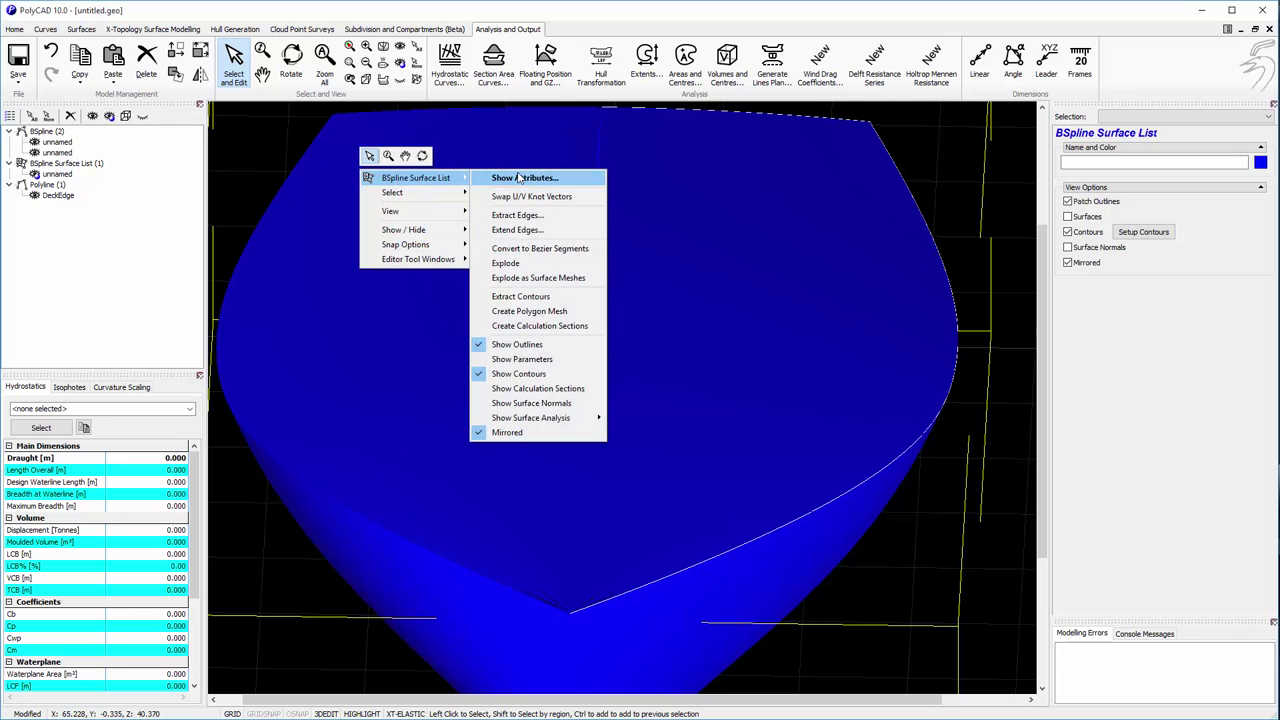
pyautogui.click(543, 265)
# Set Y to 0 for the deck surface's centreline control point at X 2.500, in the V=2 row
pyautogui.click(618, 240)
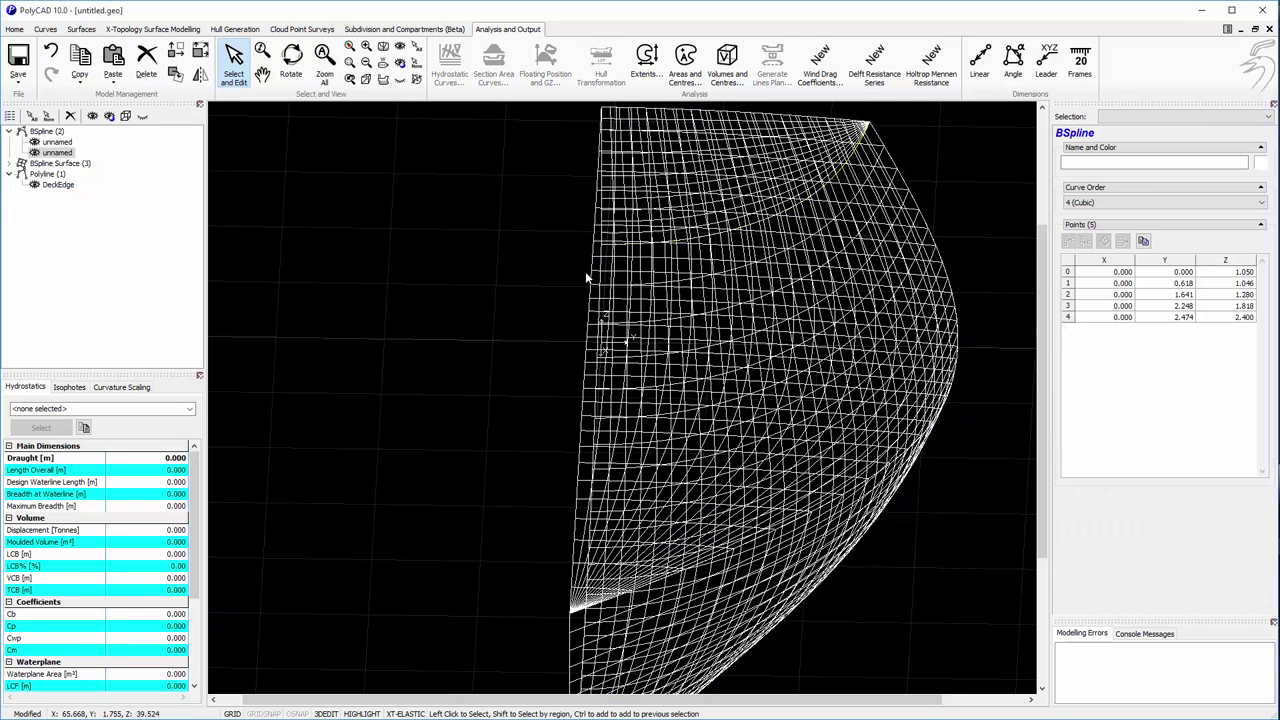
pyautogui.click(594, 269)
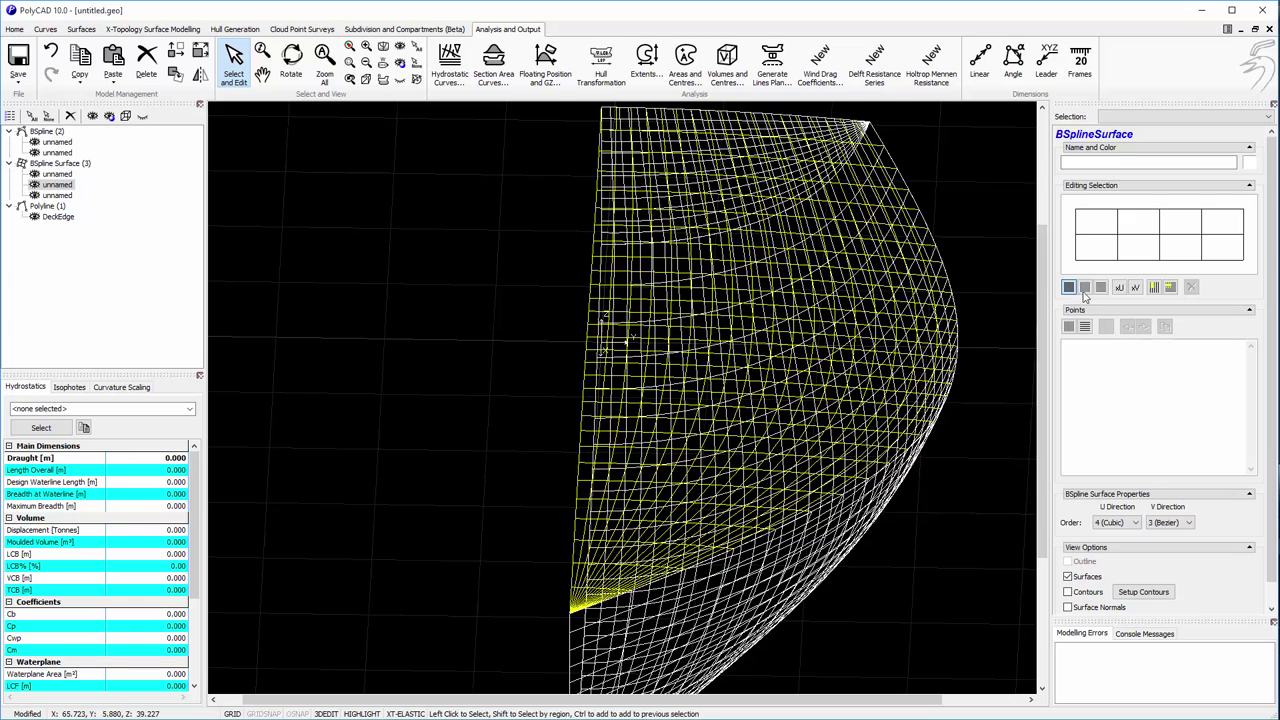
pyautogui.click(1085, 288)
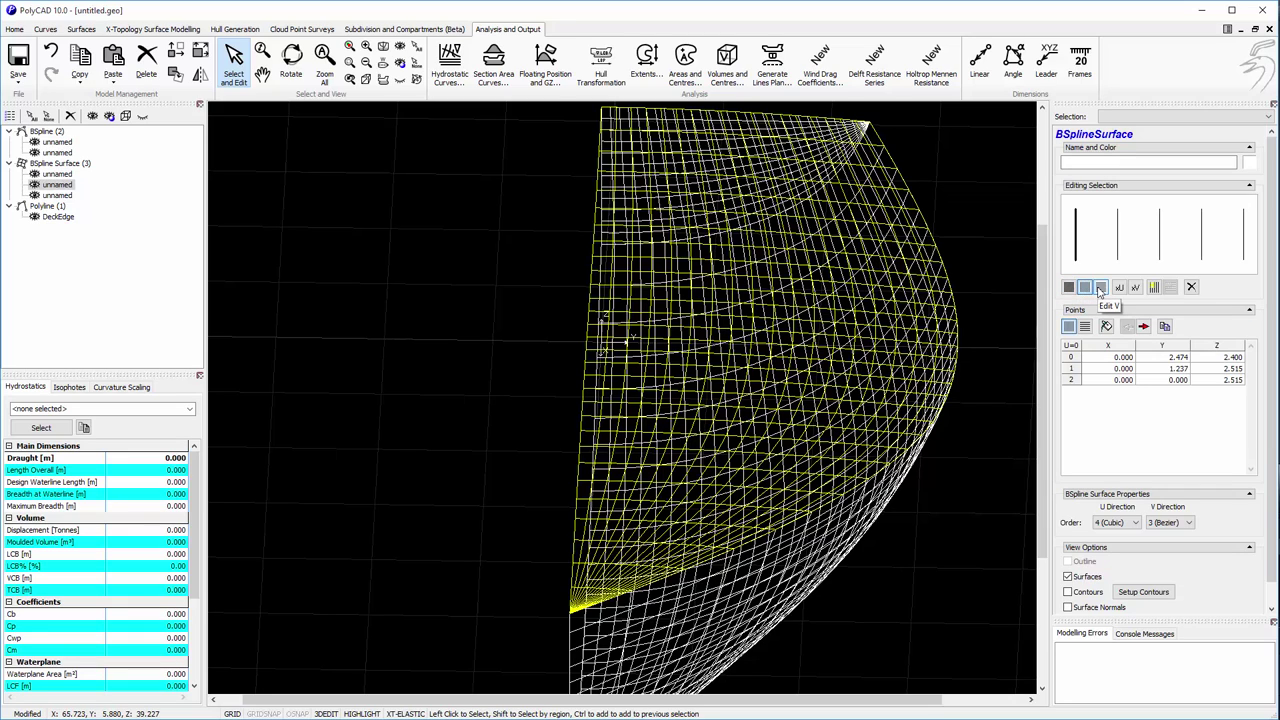
pyautogui.click(1101, 288)
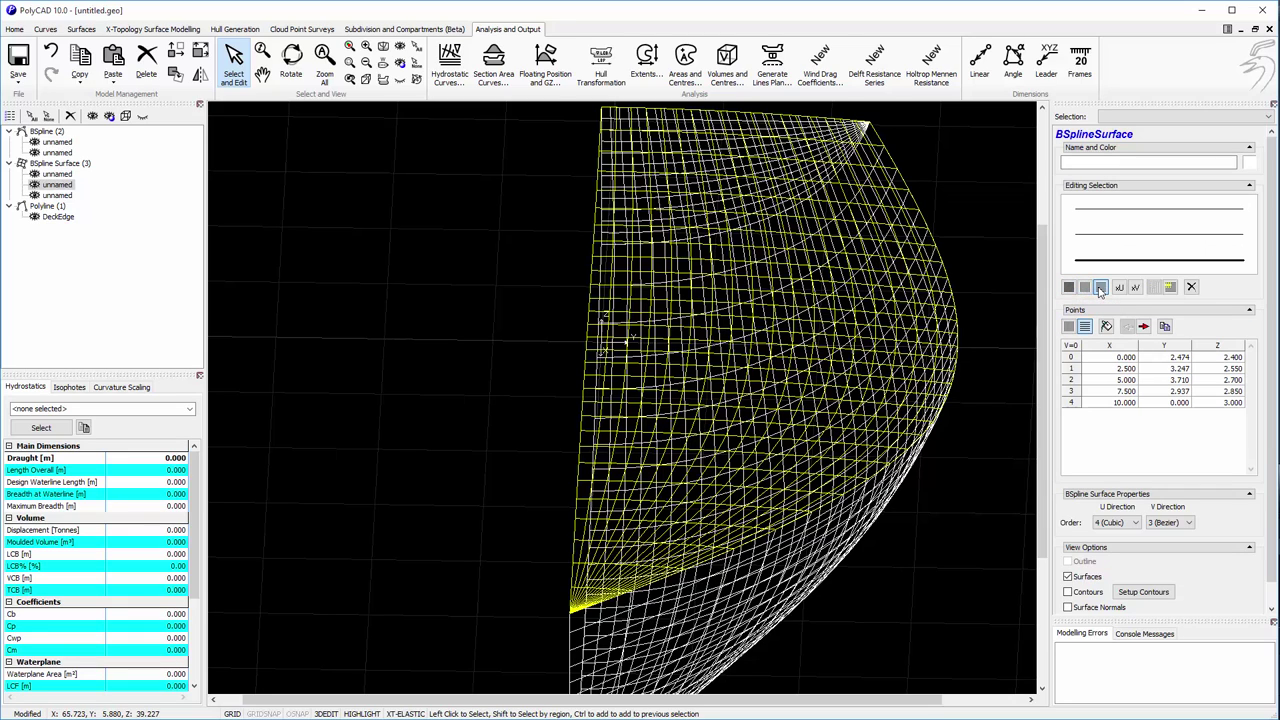
pyautogui.click(1145, 216)
pyautogui.click(1188, 369)
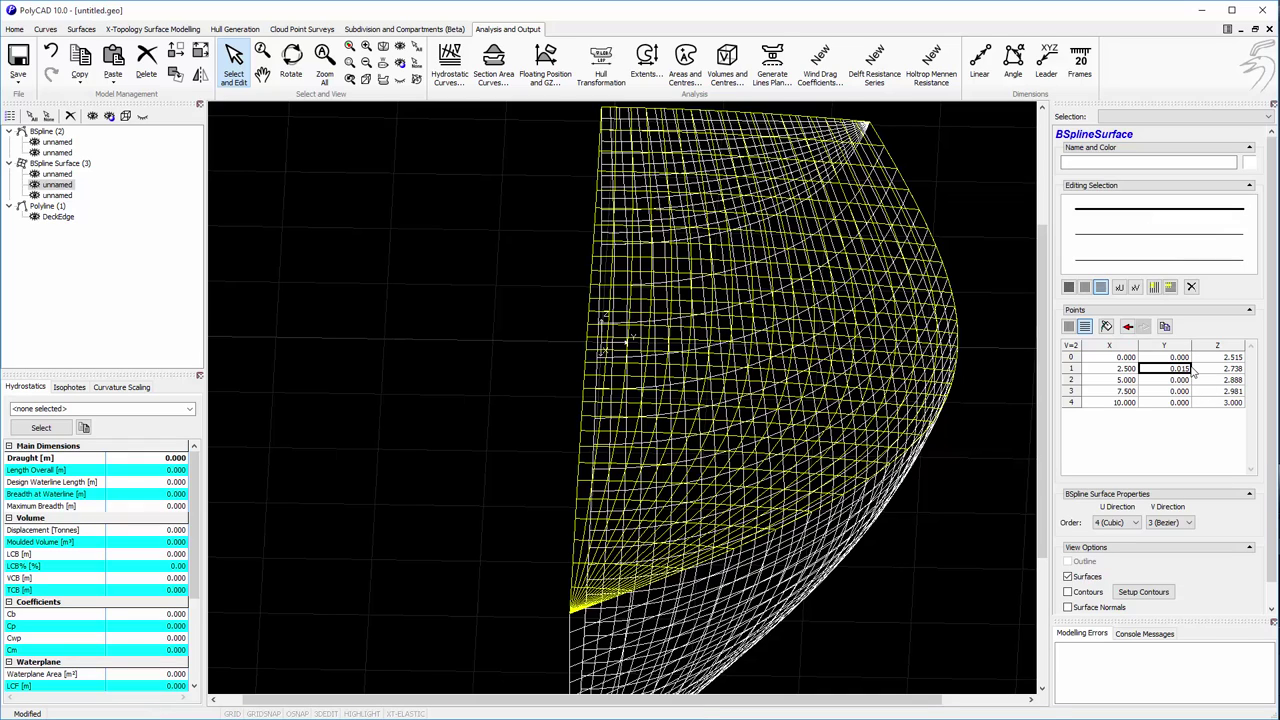
pyautogui.write('0')
pyautogui.press('Return')
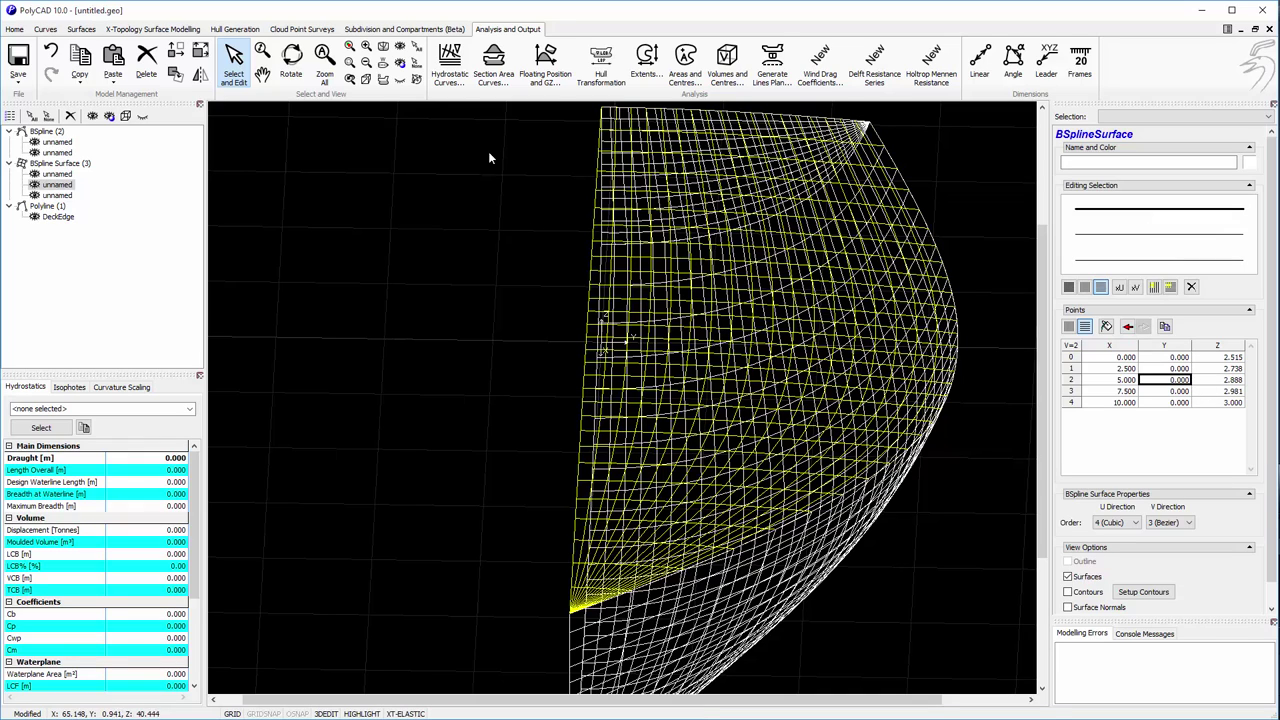
# Combine the three BSpline surfaces into a single BSpline Surface List again
pyautogui.click(60, 163)
pyautogui.rightClick(259, 147)
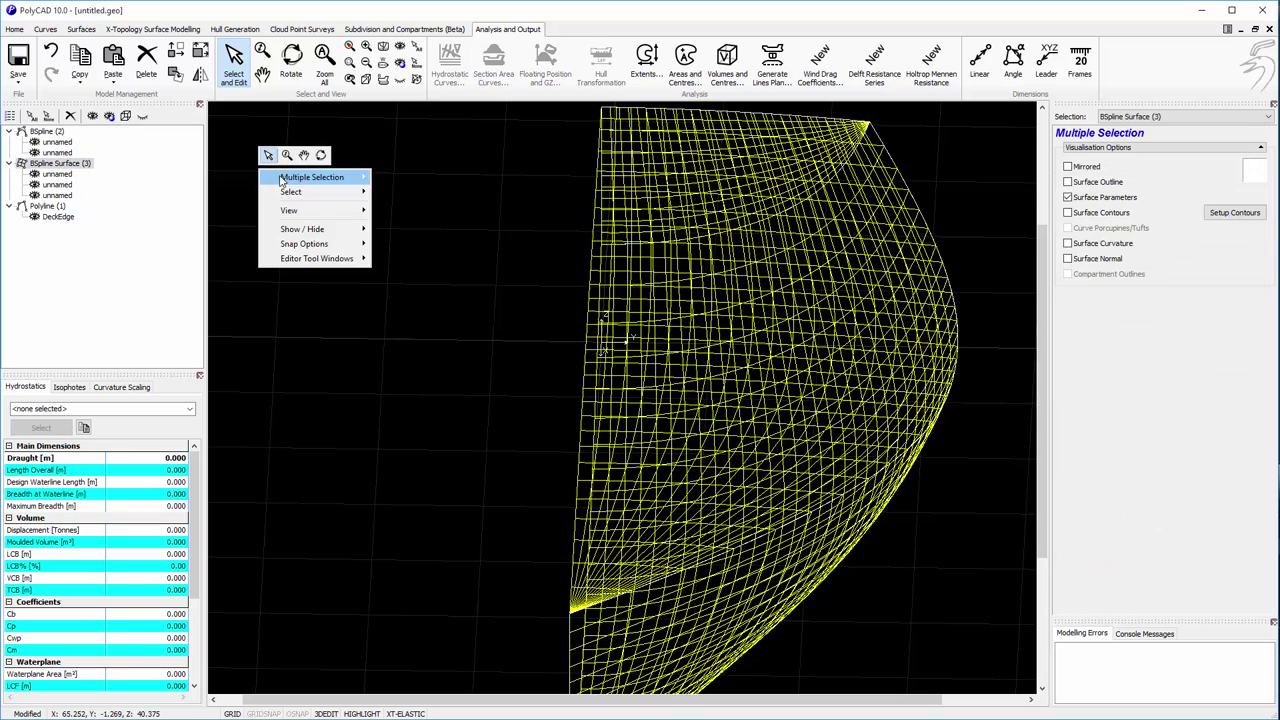
pyautogui.moveTo(300, 177)
pyautogui.click(433, 179)
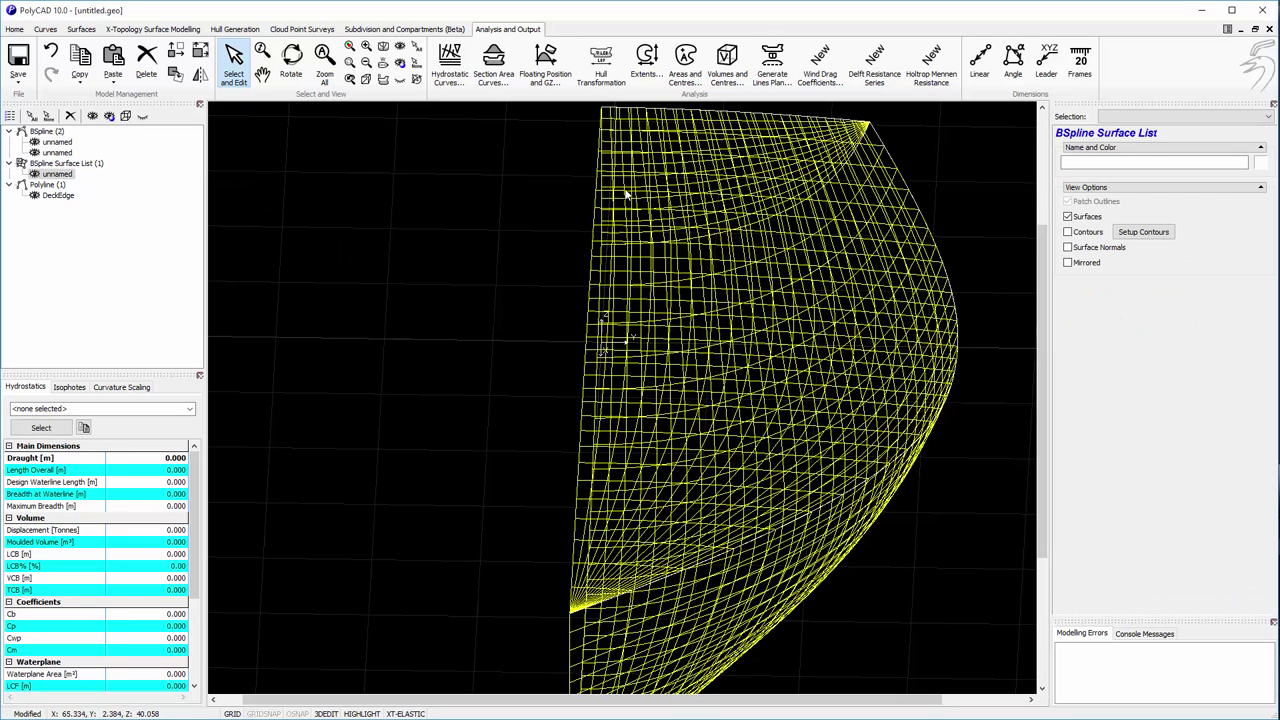
# Shade the recombined surface list and set its colour to blue
pyautogui.click(109, 117)
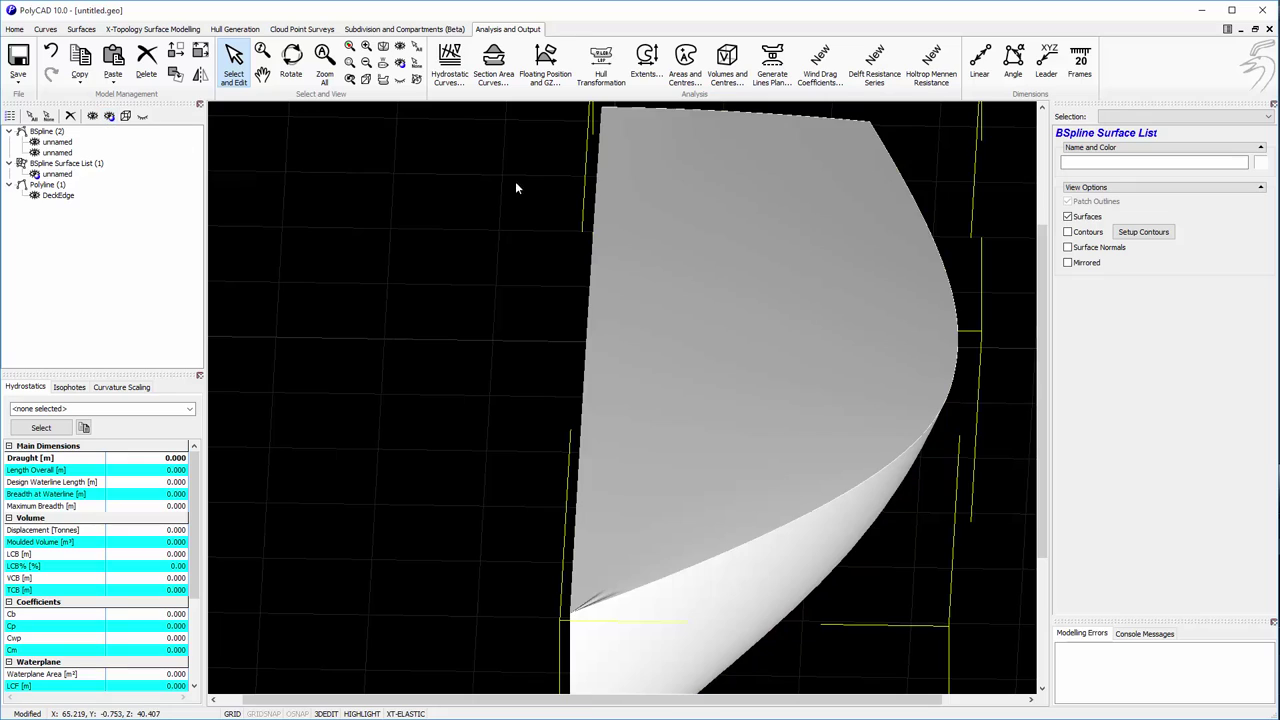
pyautogui.click(1262, 166)
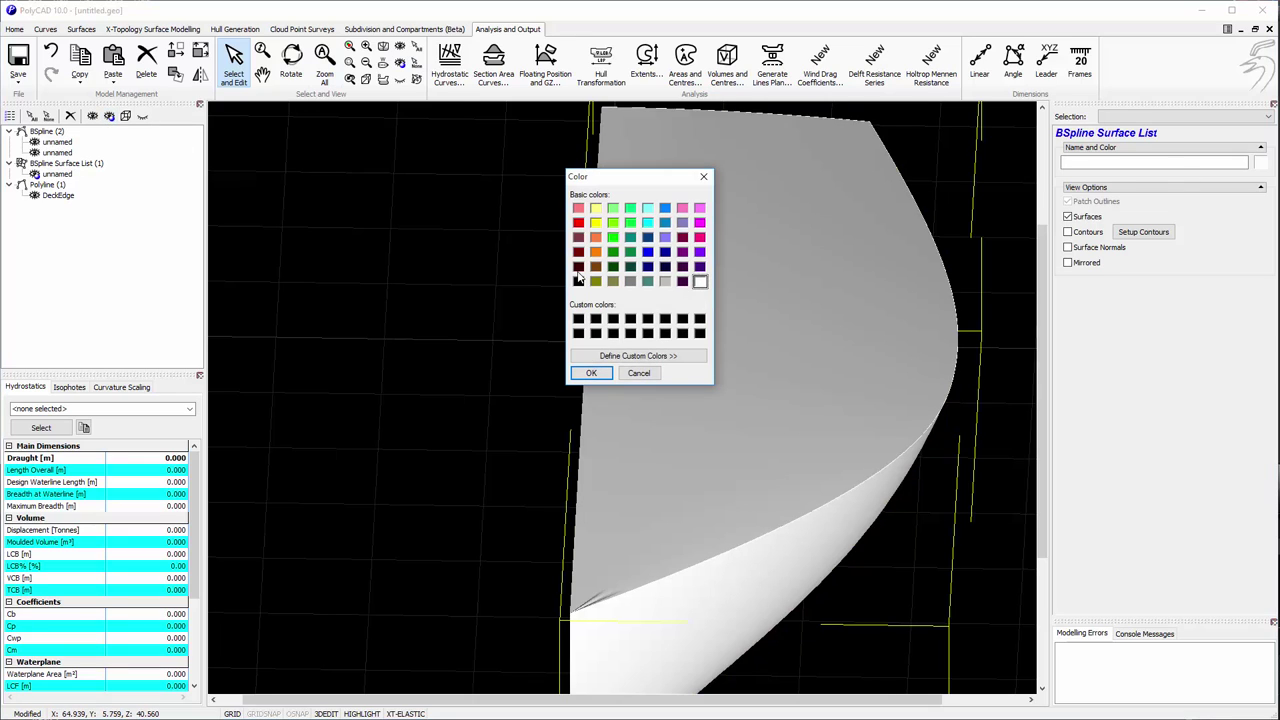
pyautogui.click(588, 376)
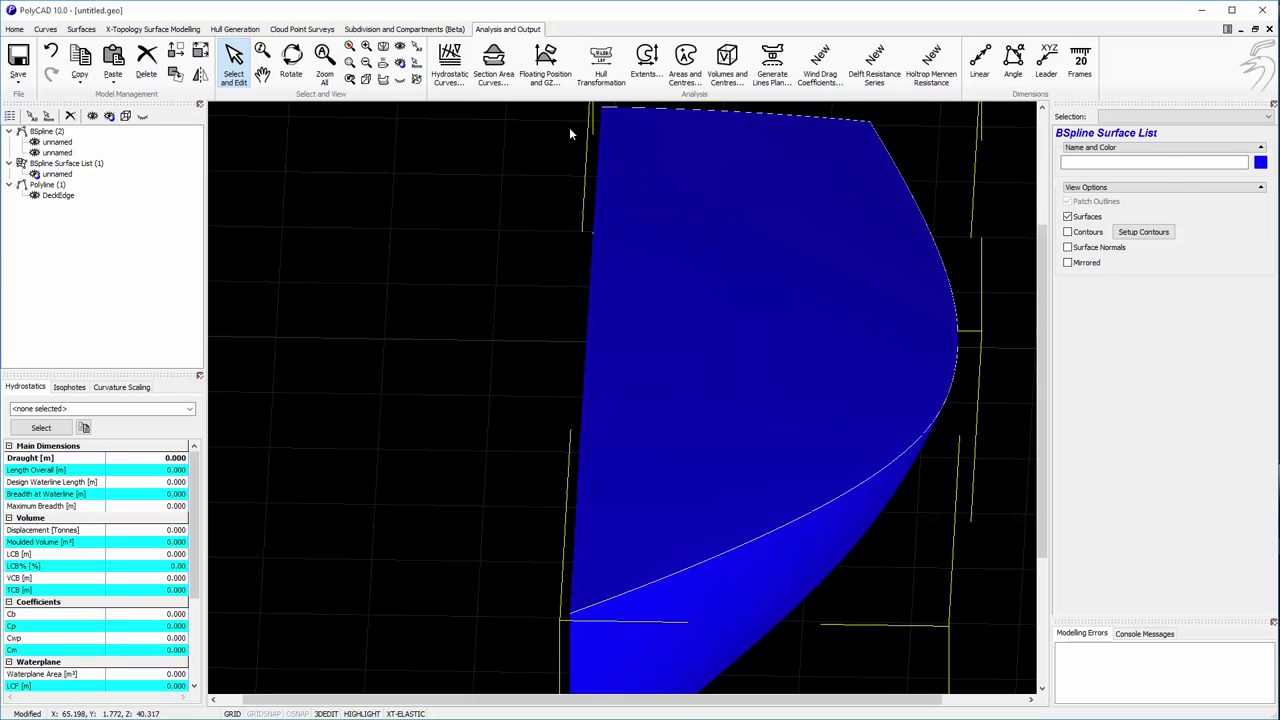
# Mirror the surface list and view the complete closed hull in perspective from above the bow
pyautogui.click(1068, 263)
pyautogui.click(291, 62)
pyautogui.moveTo(529, 254); pyautogui.dragTo(668, 392)
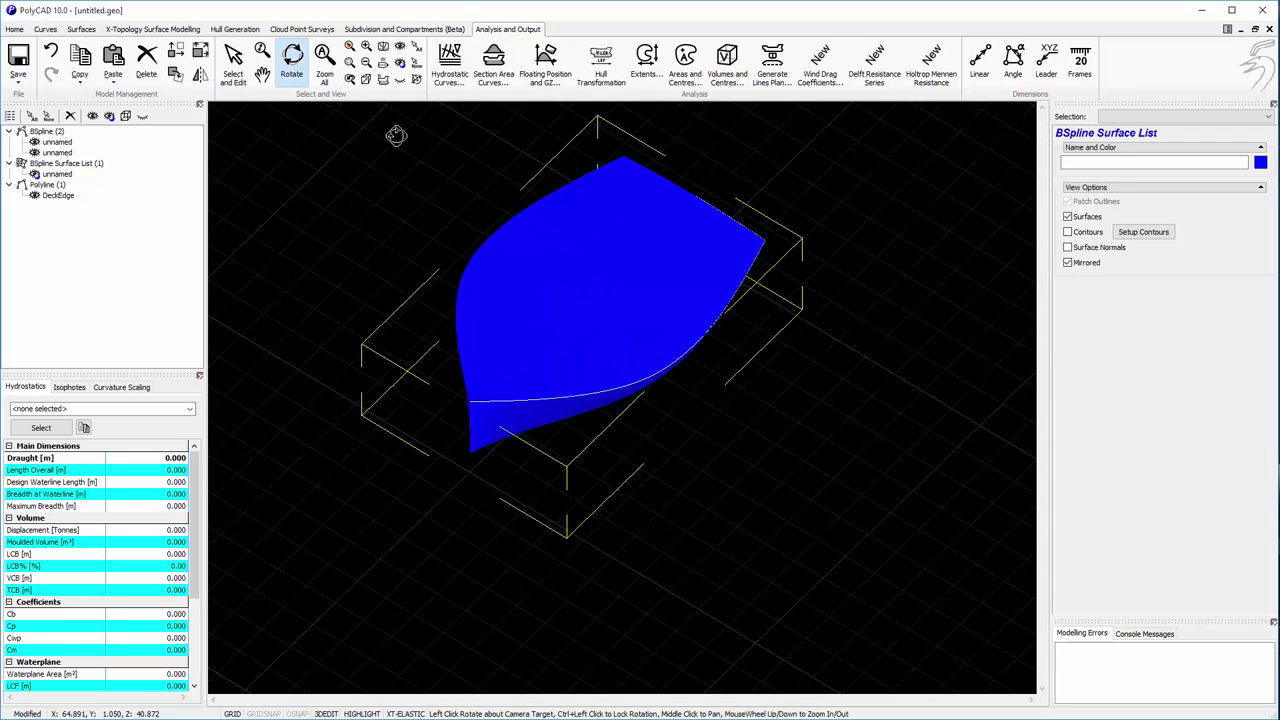
pyautogui.click(366, 79)
pyautogui.moveTo(623, 346); pyautogui.dragTo(611, 403)
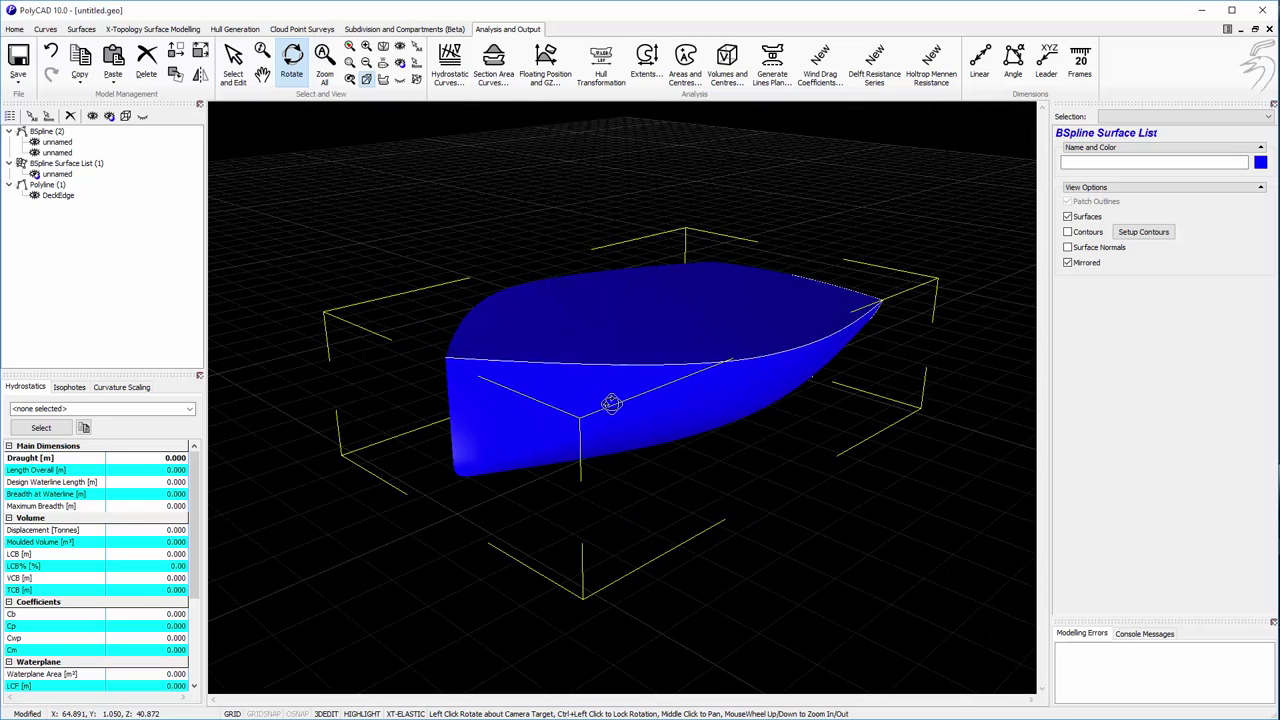
# Turn off the shading and display the Zebra (Isophotes) surface analysis on the surface list
pyautogui.click(108, 117)
pyautogui.rightClick(332, 416)
pyautogui.moveTo(340, 421)
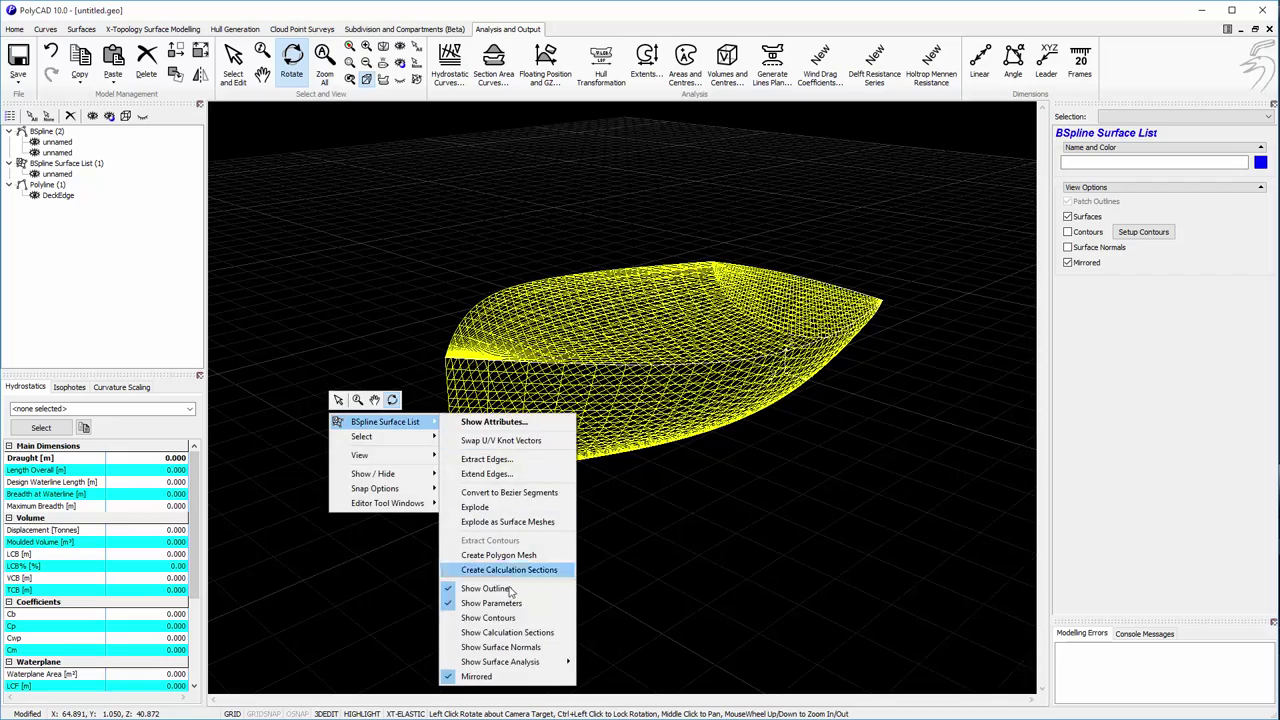
pyautogui.moveTo(560, 667)
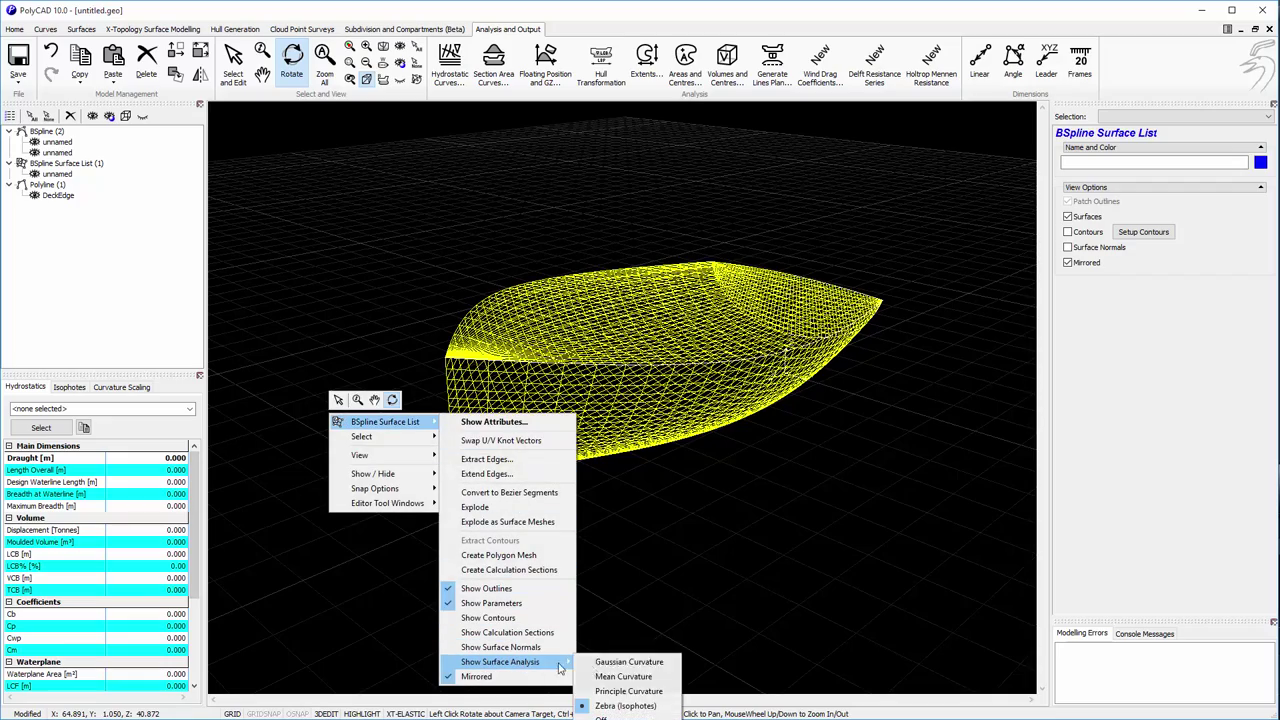
pyautogui.click(645, 707)
# Examine the isophote bands along the hull side and bottom, turning the light direction to pitch 68° and yaw -26°
pyautogui.moveTo(607, 457)
pyautogui.mouseDown()
pyautogui.moveTo(617, 534)
pyautogui.moveTo(627, 457)
pyautogui.mouseUp()
pyautogui.scroll(3, 627, 457)
pyautogui.moveTo(627, 457); pyautogui.dragTo(650, 507, button='middle')
pyautogui.moveTo(675, 500); pyautogui.dragTo(650, 440)
pyautogui.click(69, 388)
pyautogui.moveTo(104, 484); pyautogui.dragTo(107, 460)
pyautogui.moveTo(449, 486); pyautogui.dragTo(320, 386)
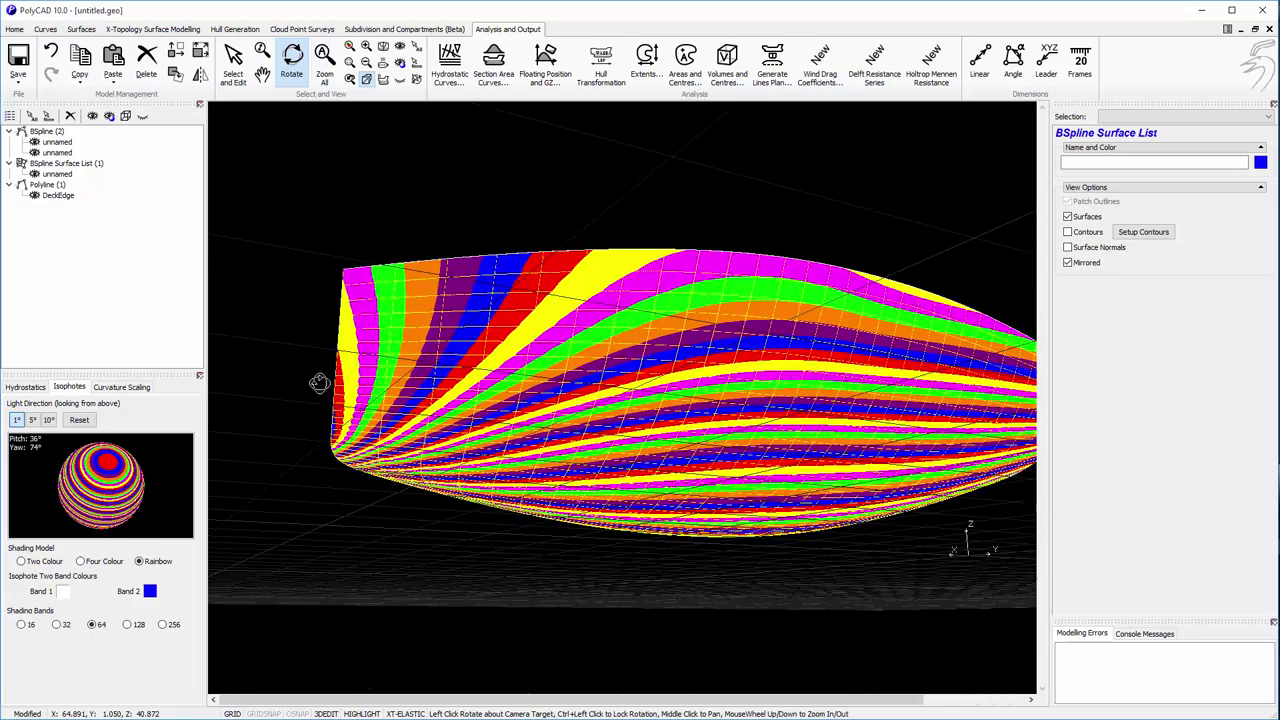
pyautogui.moveTo(498, 494); pyautogui.dragTo(476, 498, button='middle')
pyautogui.moveTo(477, 498); pyautogui.dragTo(243, 509)
pyautogui.moveTo(152, 500)
pyautogui.mouseDown()
pyautogui.moveTo(128, 480)
pyautogui.moveTo(96, 483)
pyautogui.moveTo(141, 512)
pyautogui.mouseUp()
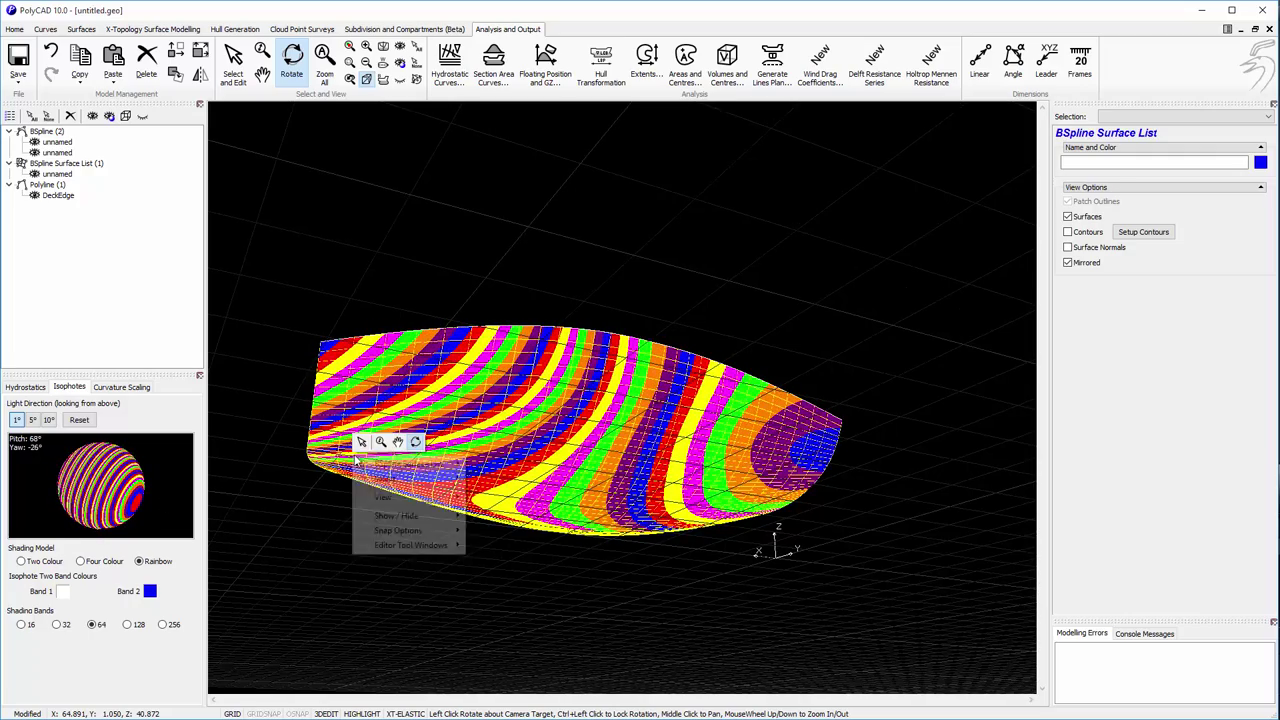
# Switch the surface analysis to Gaussian Curvature and examine the hull and deck from above
pyautogui.moveTo(360, 463)
pyautogui.moveTo(538, 704)
pyautogui.click(627, 710)
pyautogui.moveTo(574, 560)
pyautogui.mouseDown()
pyautogui.moveTo(617, 563)
pyautogui.moveTo(578, 503)
pyautogui.moveTo(734, 611)
pyautogui.moveTo(740, 654)
pyautogui.moveTo(712, 683)
pyautogui.mouseUp()
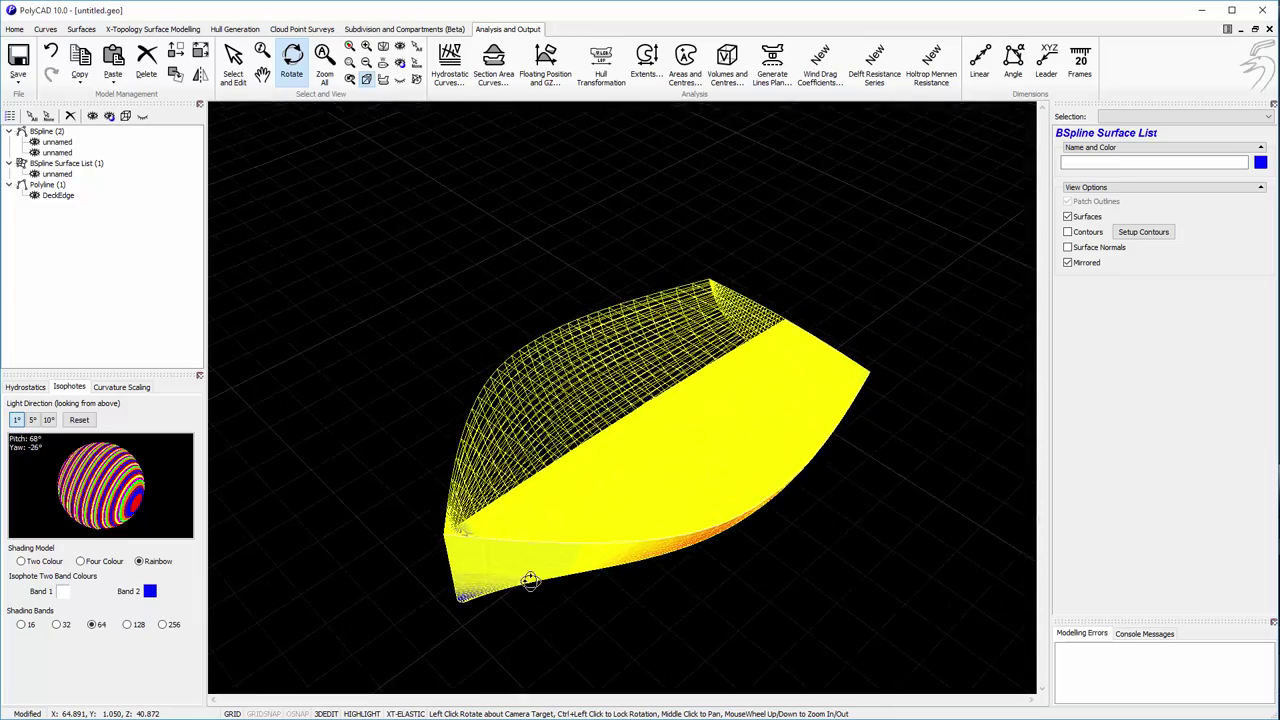